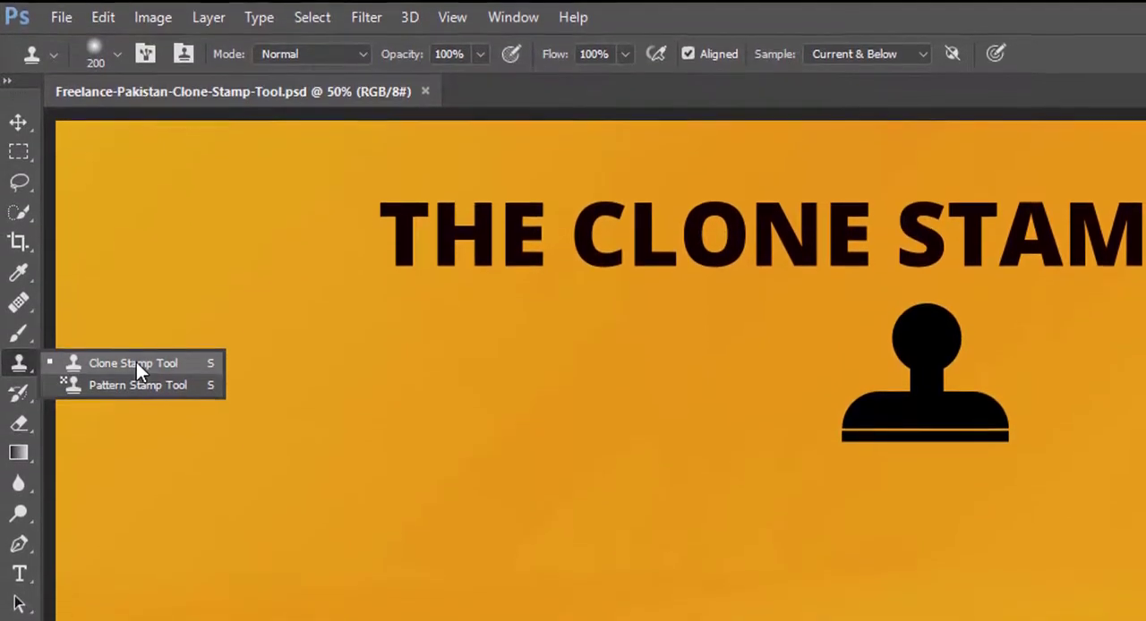
Select the Clone Stamp Tool and look over its tool preset options.
{"action": "left_click", "coordinate": [137, 360]}
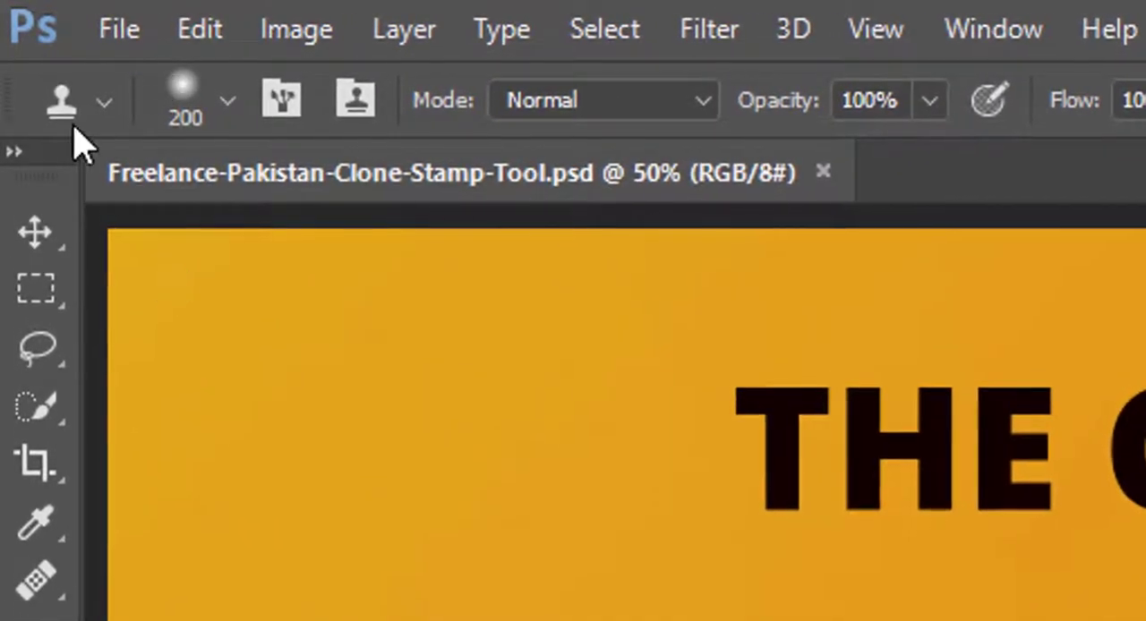
{"action": "left_click", "coordinate": [104, 102]}
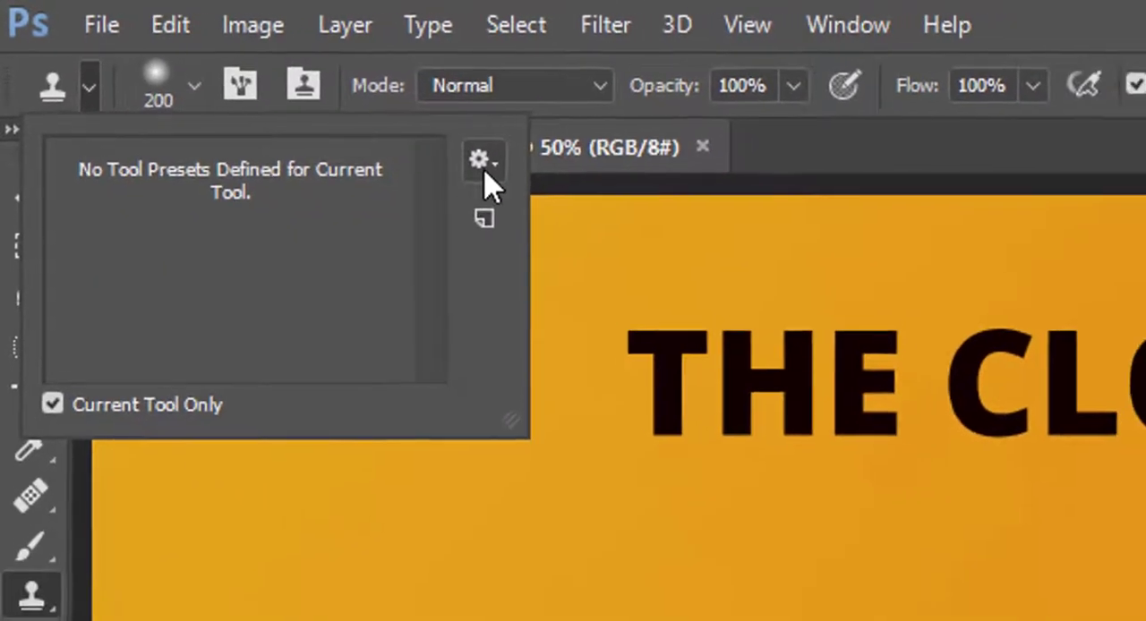
{"action": "left_click", "coordinate": [513, 172]}
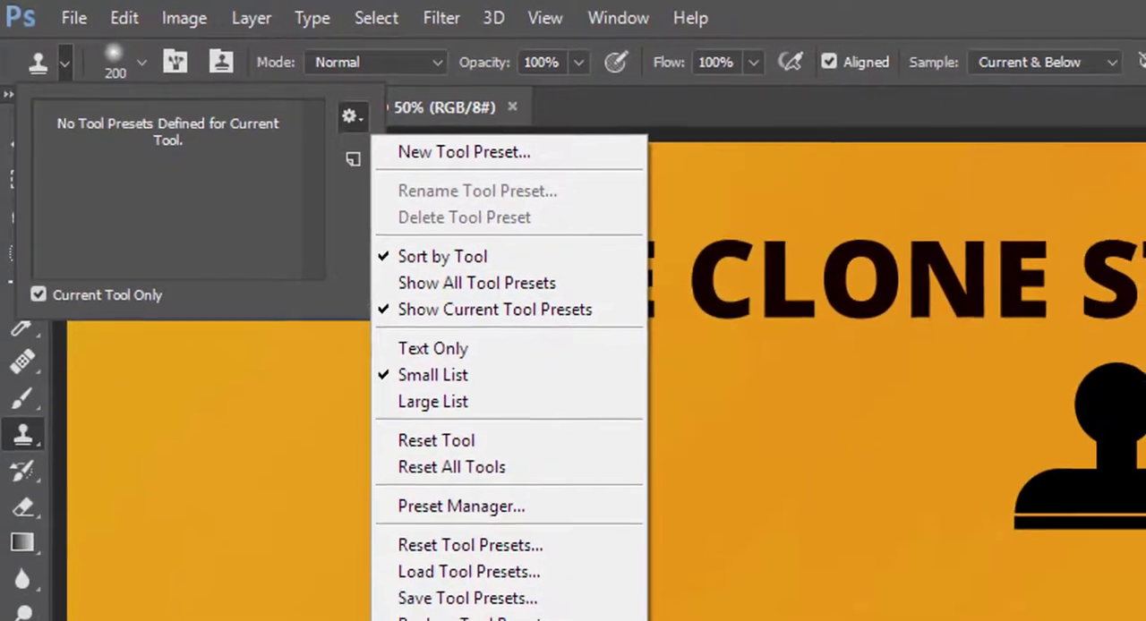
{"action": "left_click", "coordinate": [377, 199]}
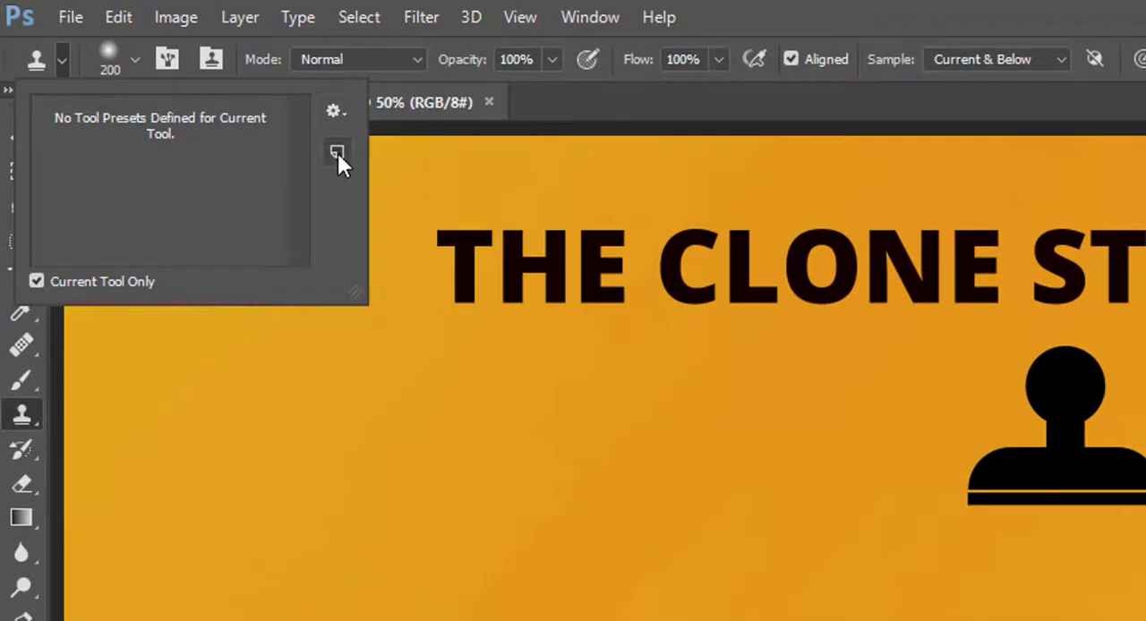
{"action": "left_click", "coordinate": [338, 153]}
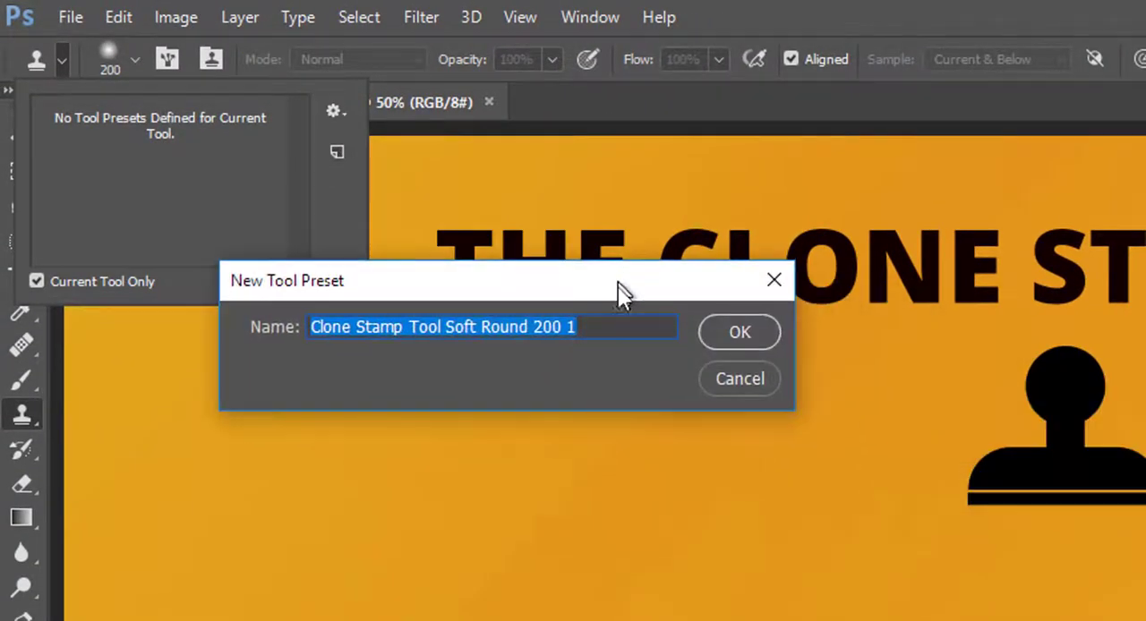
{"action": "left_click_drag", "start_coordinate": [622, 291], "coordinate": [632, 391]}
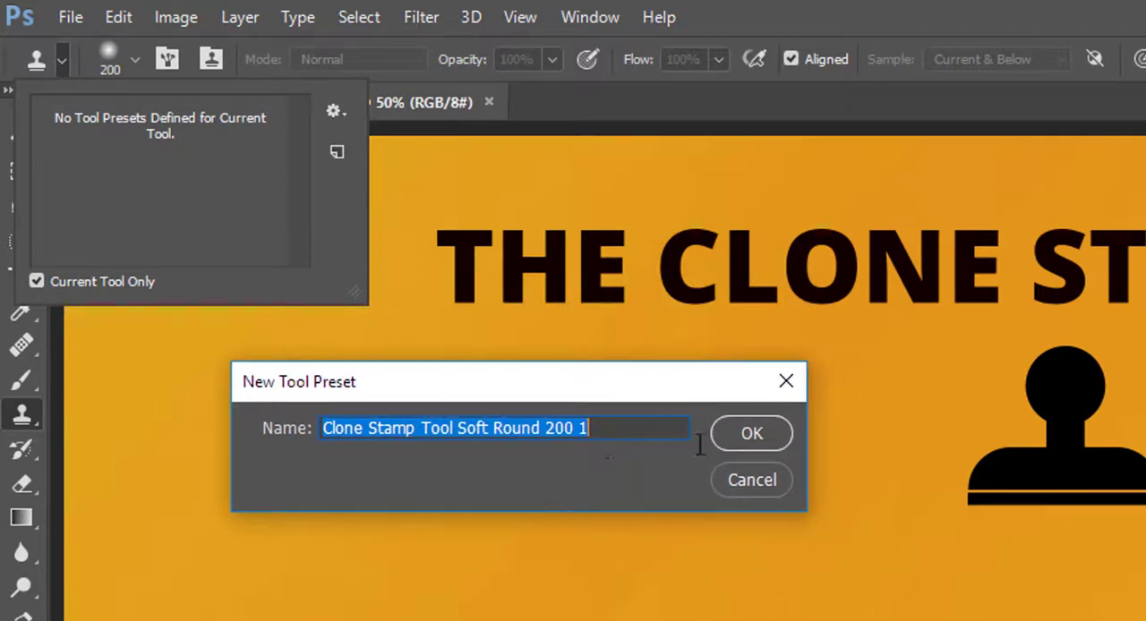
{"action": "left_click", "coordinate": [784, 382]}
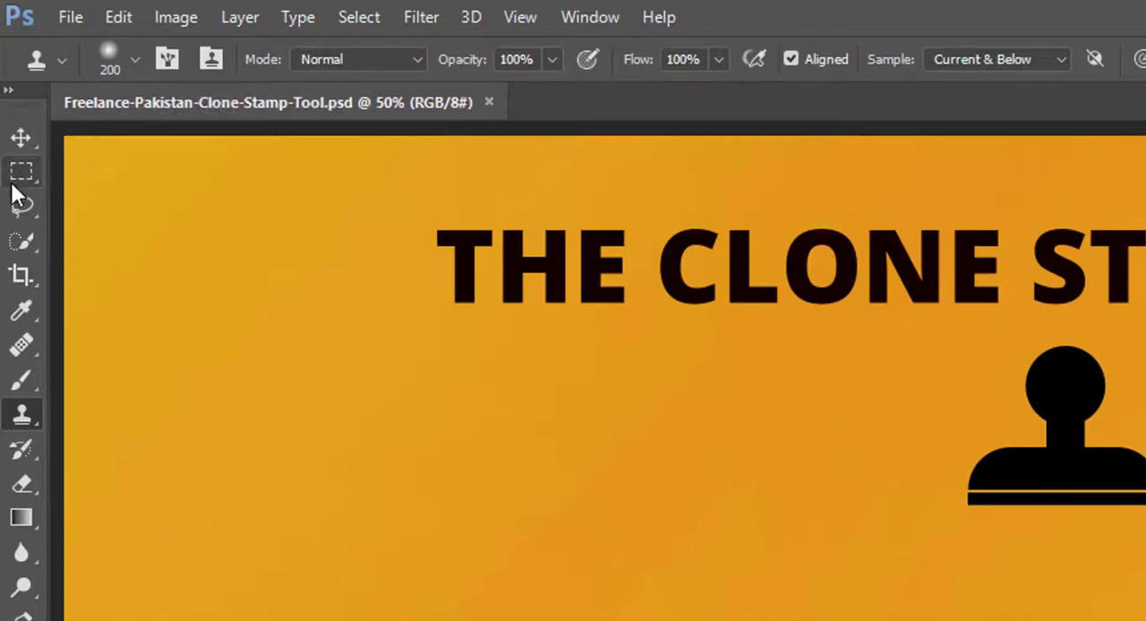
Examine the Clone Stamp's brush size, hardness and tip presets, and the detailed Brush settings.
{"action": "left_click", "coordinate": [133, 65]}
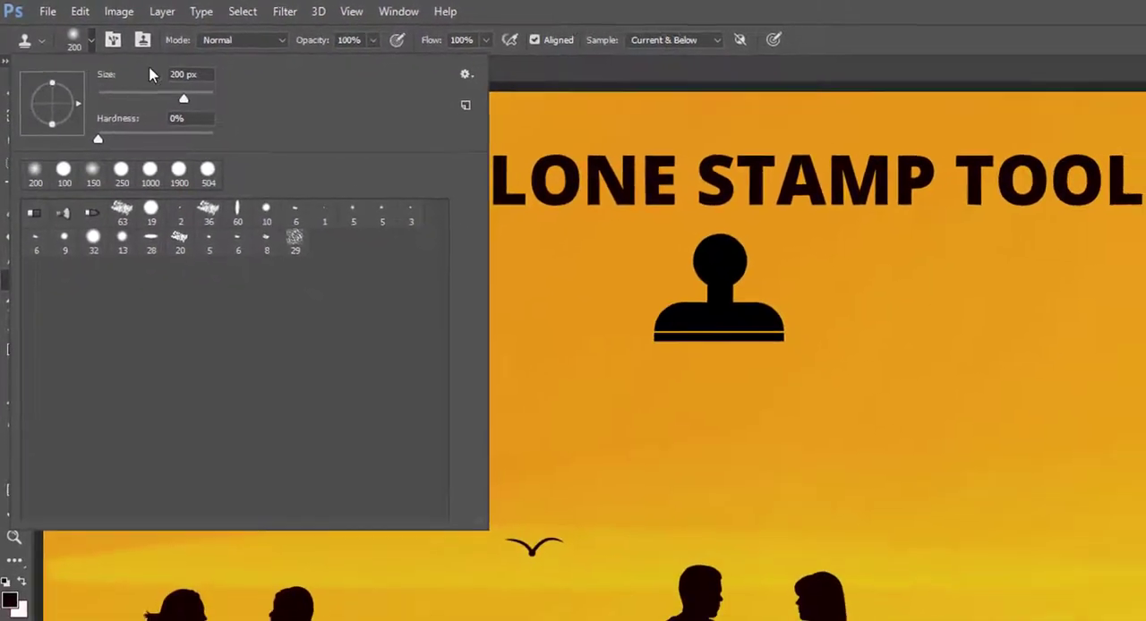
{"action": "left_click", "coordinate": [862, 25]}
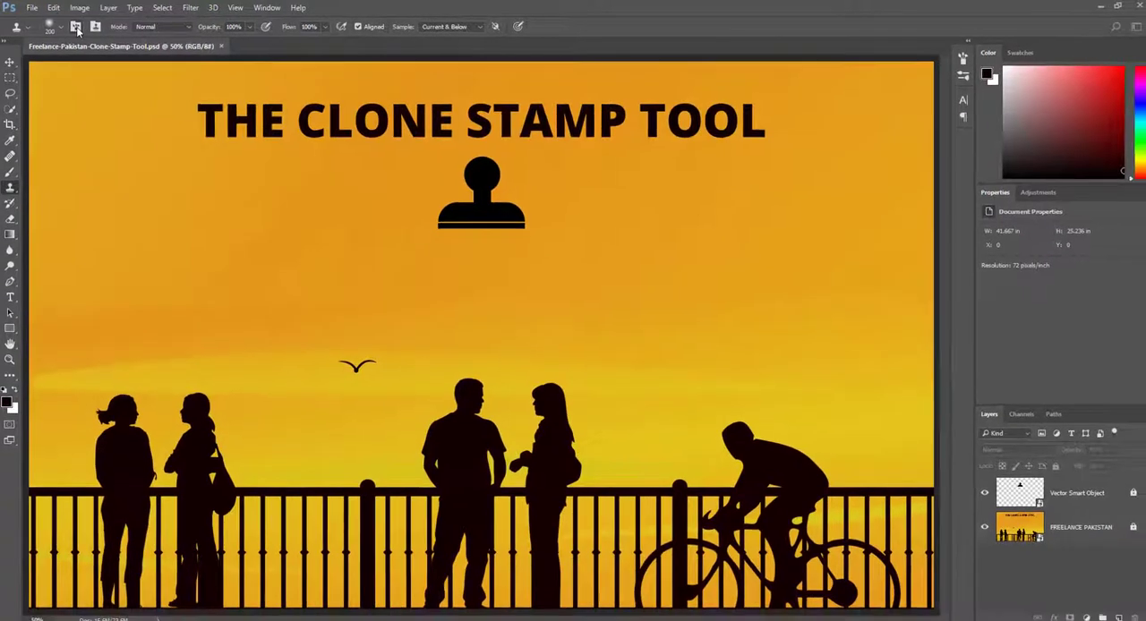
{"action": "left_click", "coordinate": [77, 27]}
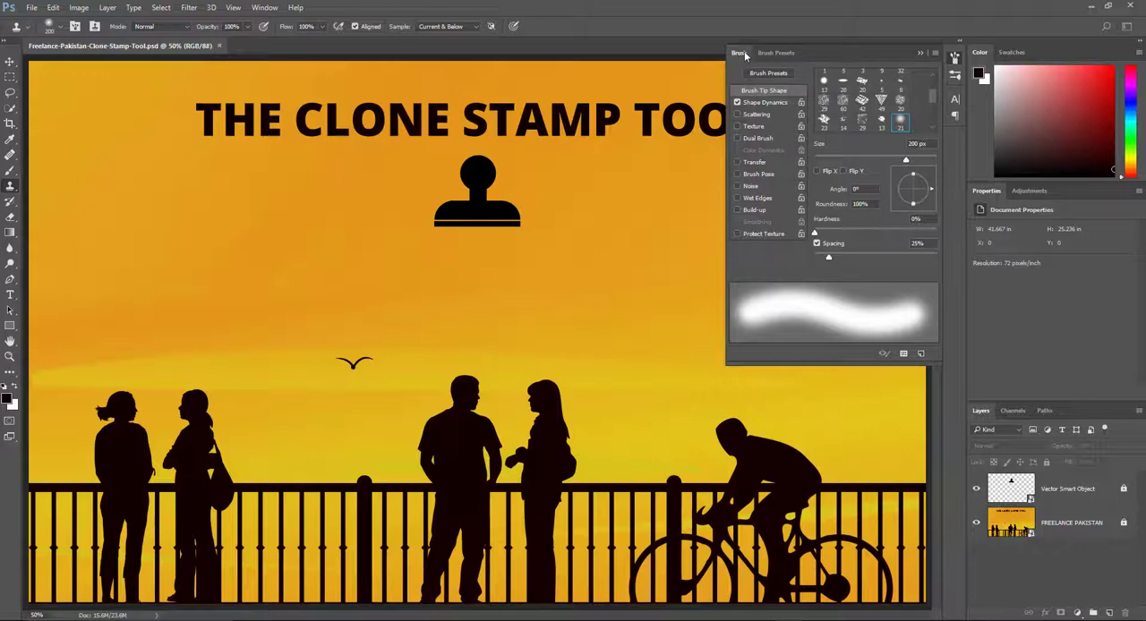
{"action": "right_click", "coordinate": [10, 186]}
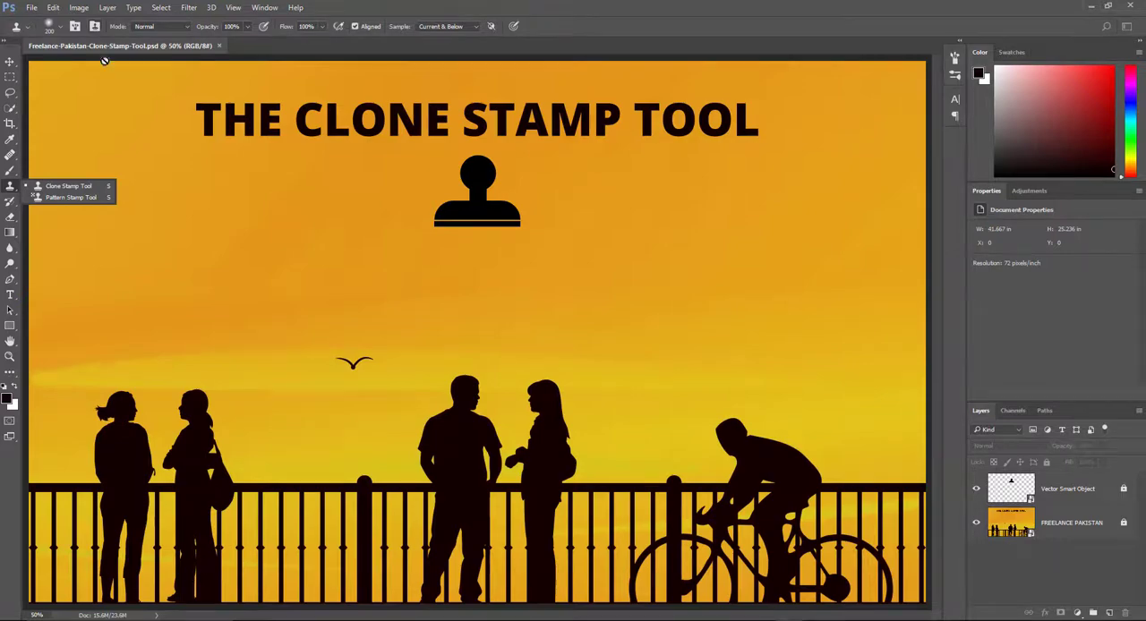
{"action": "left_click", "coordinate": [102, 186]}
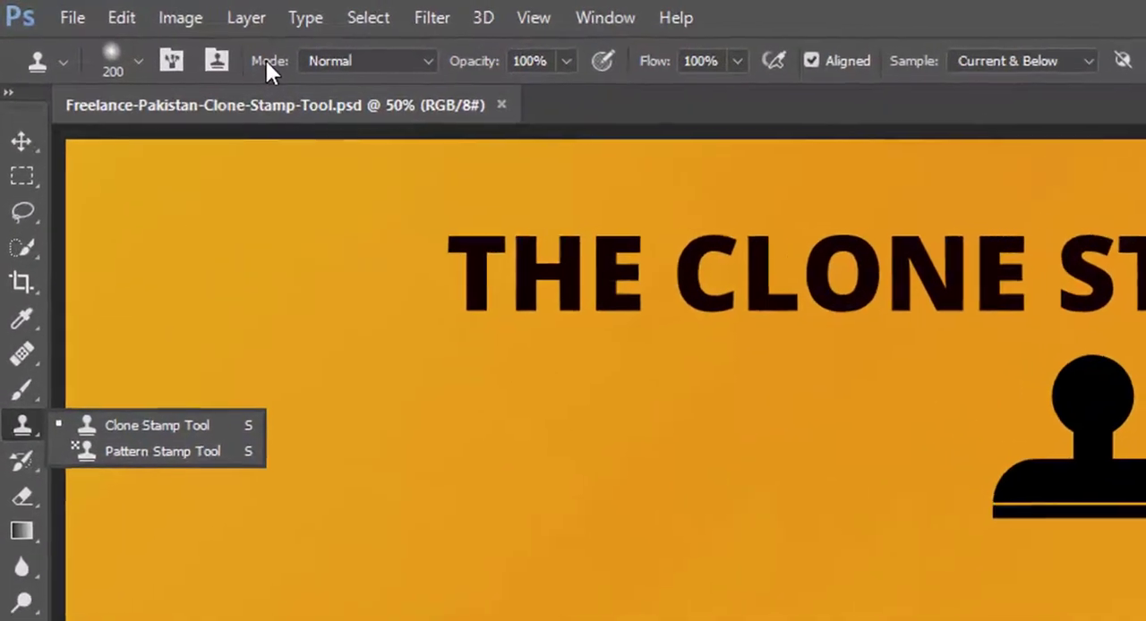
Look through the blending modes available for the Clone Stamp Tool.
{"action": "left_click", "coordinate": [358, 61]}
{"action": "left_click", "coordinate": [354, 63]}
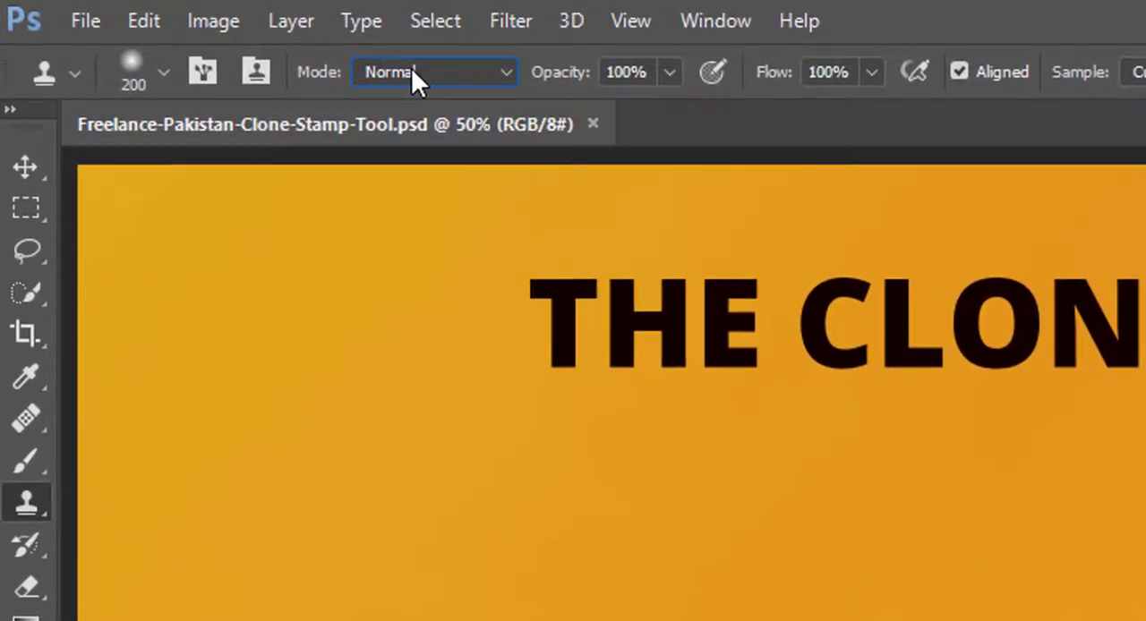
{"action": "left_click", "coordinate": [411, 67]}
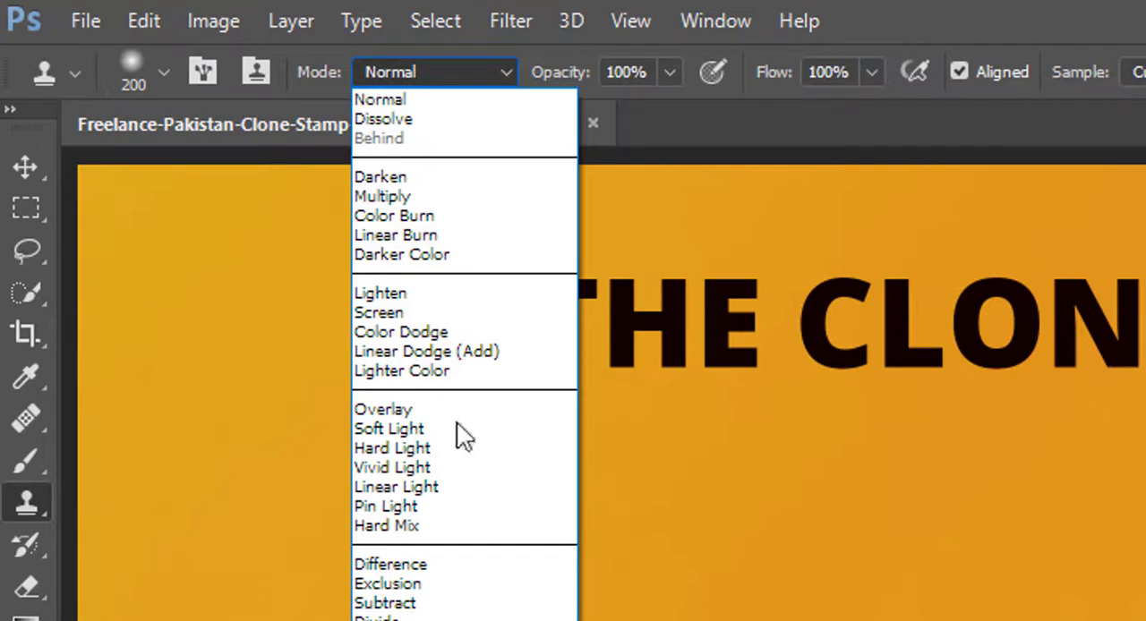
{"action": "left_click", "coordinate": [540, 79]}
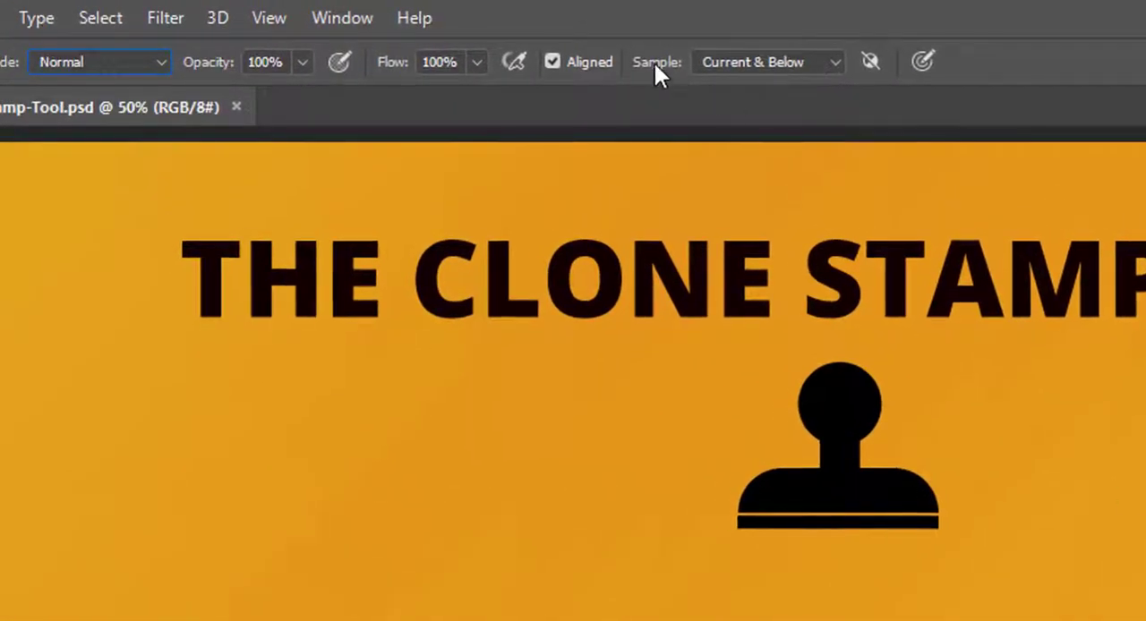
Try sampling from Current Layer with the Vector Smart Object layer selected, and return the sampling to Current & Below.
{"action": "left_click", "coordinate": [752, 65]}
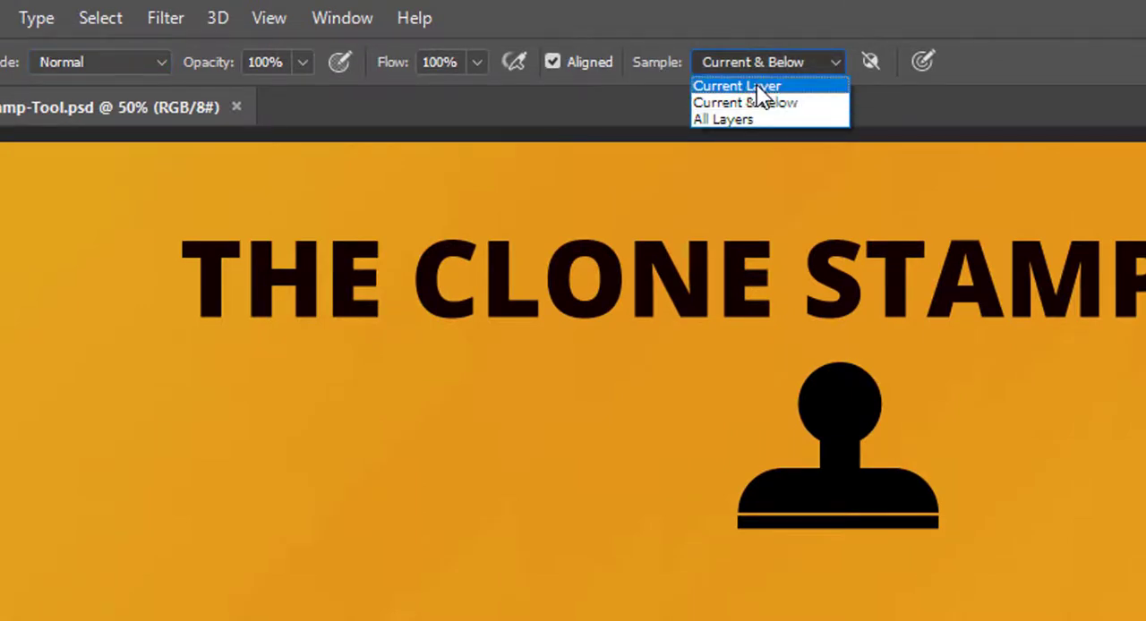
{"action": "left_click", "coordinate": [756, 86]}
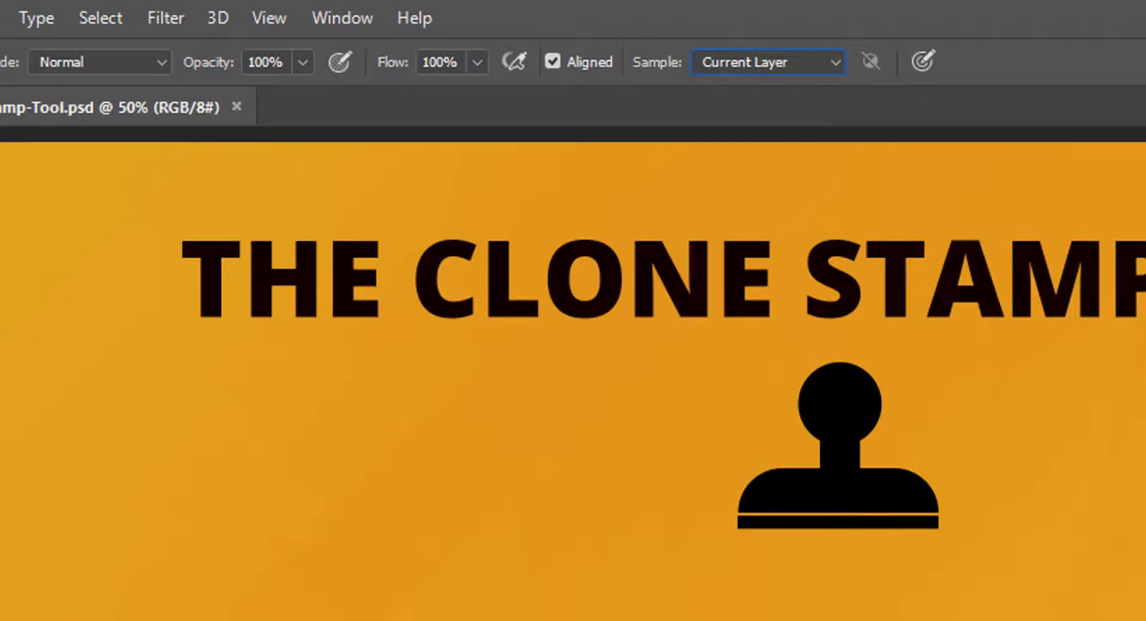
{"action": "left_click", "coordinate": [1145, 618]}
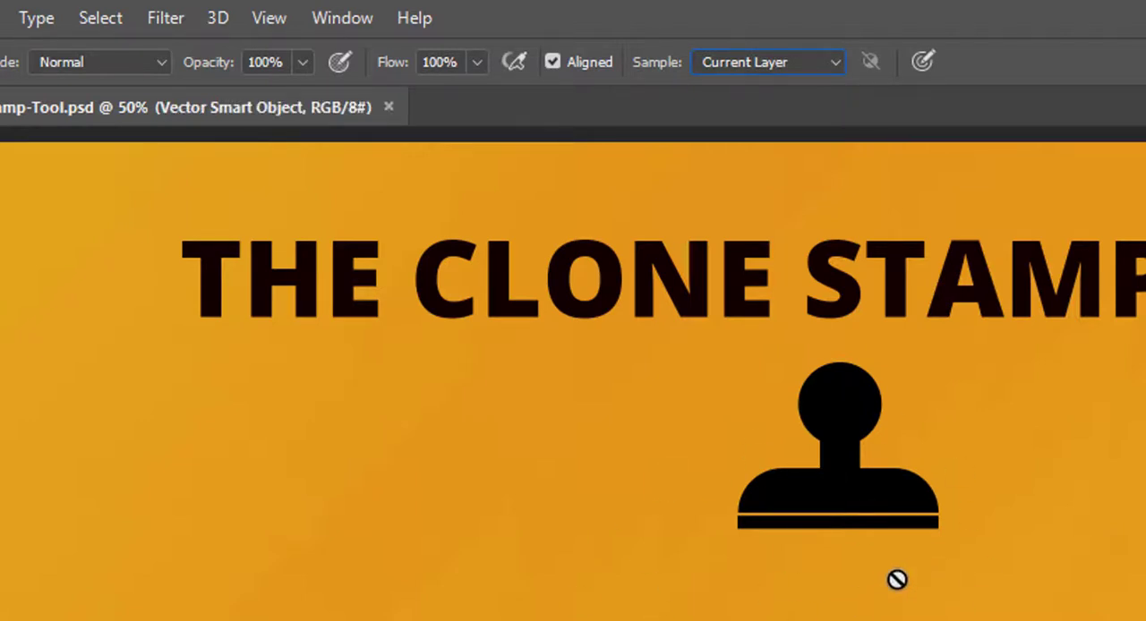
{"action": "left_click", "coordinate": [788, 62]}
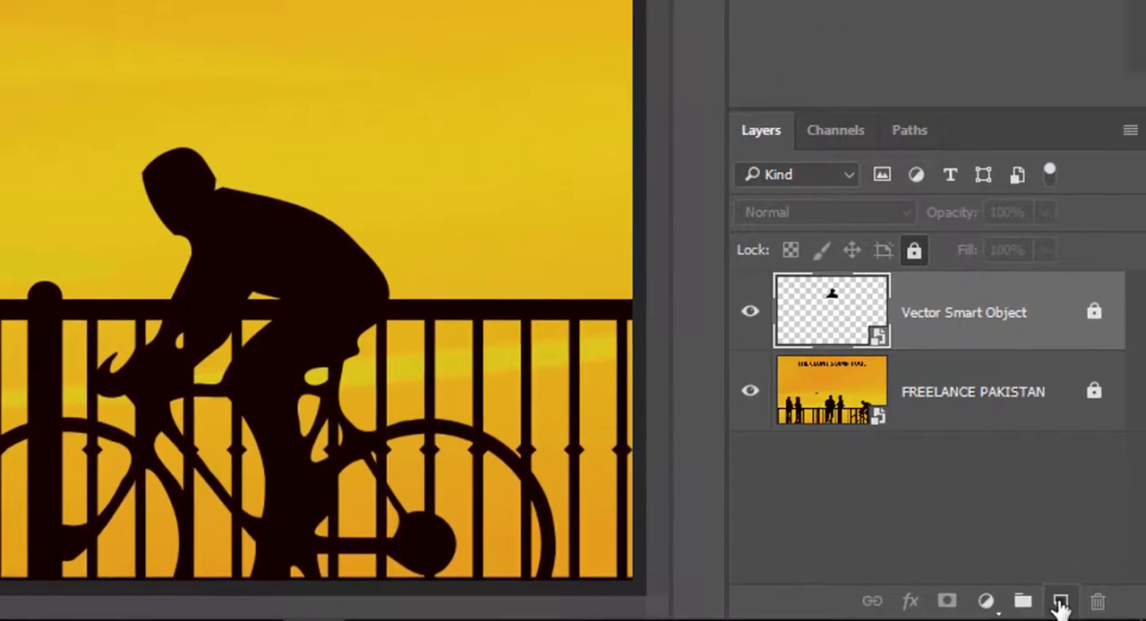
Add a new blank layer above the Vector Smart Object layer.
{"action": "left_click", "coordinate": [1060, 601]}
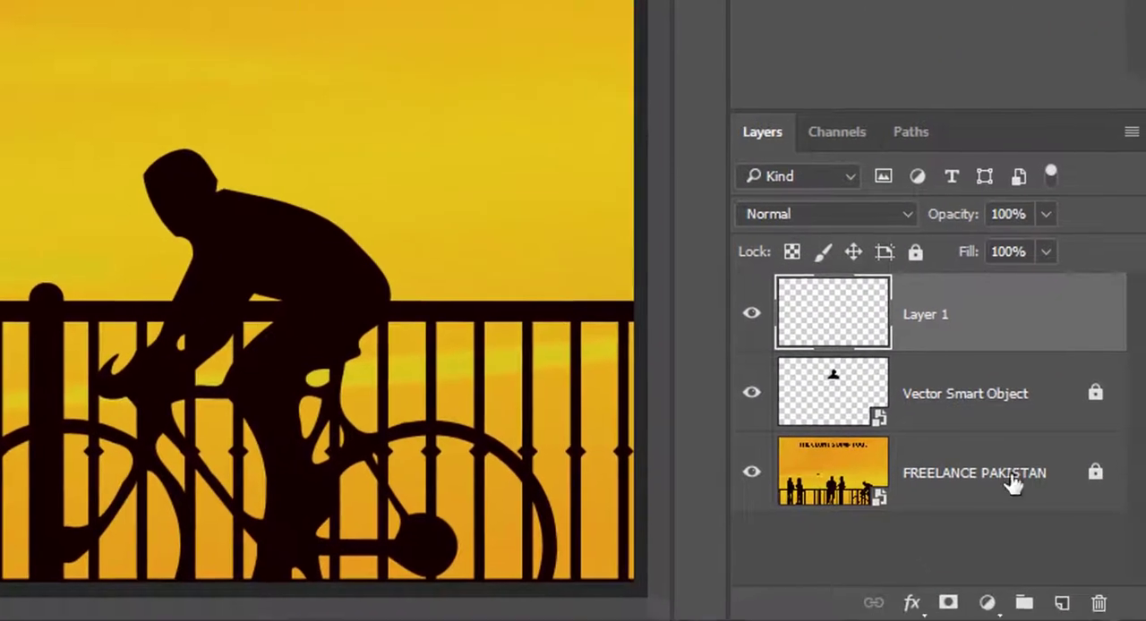
{"action": "left_click", "coordinate": [985, 600]}
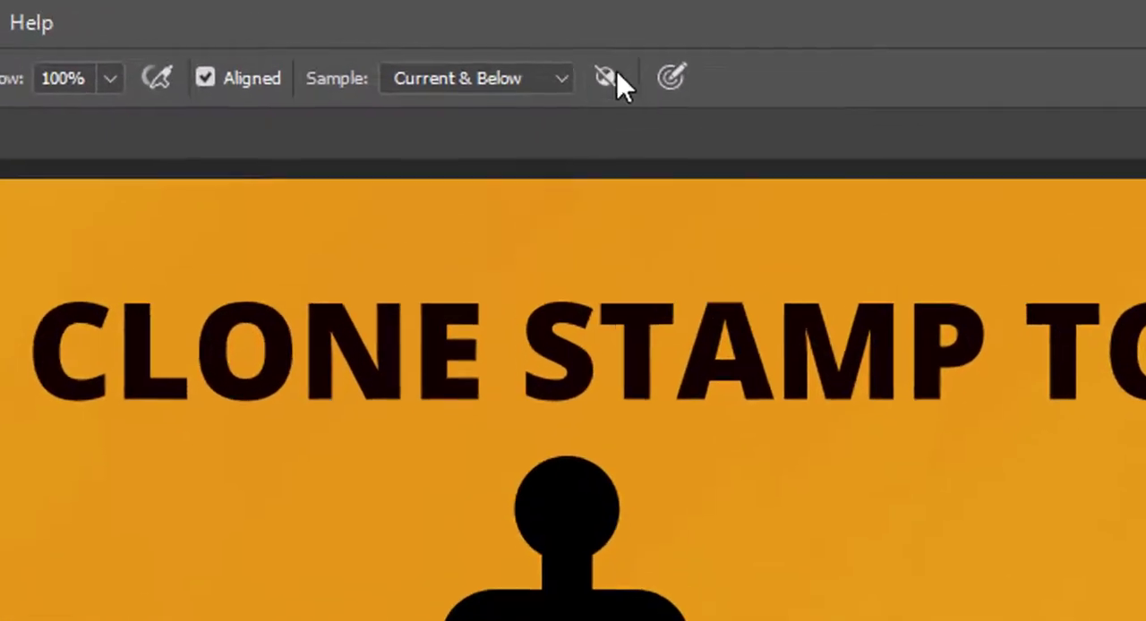
{"action": "left_click", "coordinate": [625, 87]}
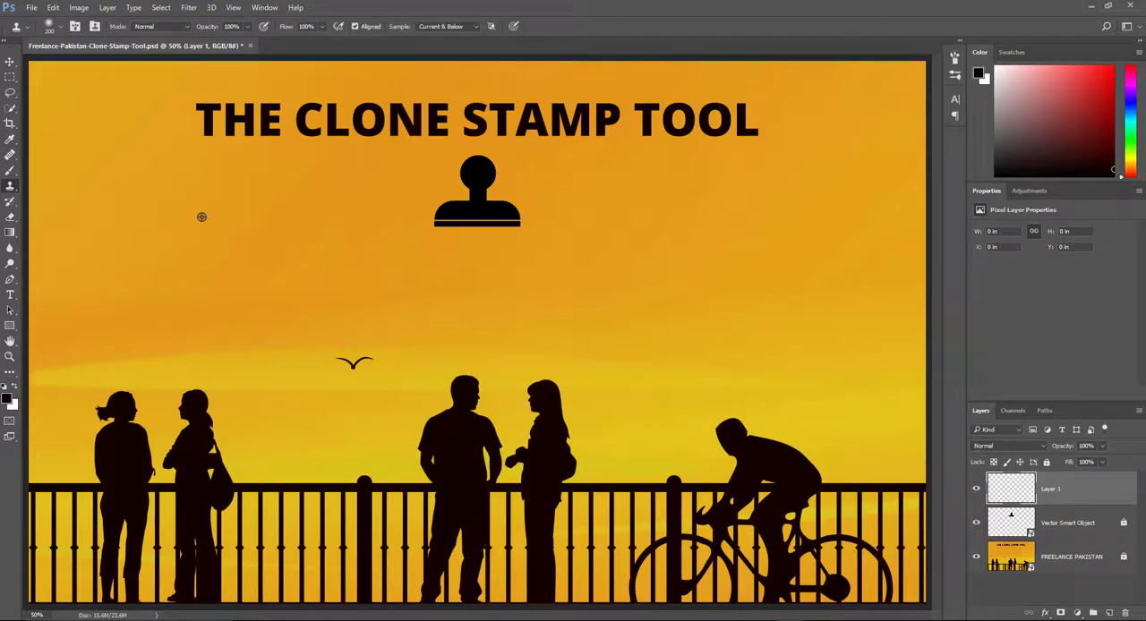
Try cloning the plain orange sky over the black stamp icon on Layer 1, and undo the stroke.
{"action": "left_click", "coordinate": [202, 217], "text": "alt"}
{"action": "mouse_move", "coordinate": [422, 230]}
{"action": "left_mouse_down"}
{"action": "mouse_move", "coordinate": [466, 207]}
{"action": "mouse_move", "coordinate": [434, 226]}
{"action": "left_mouse_up"}
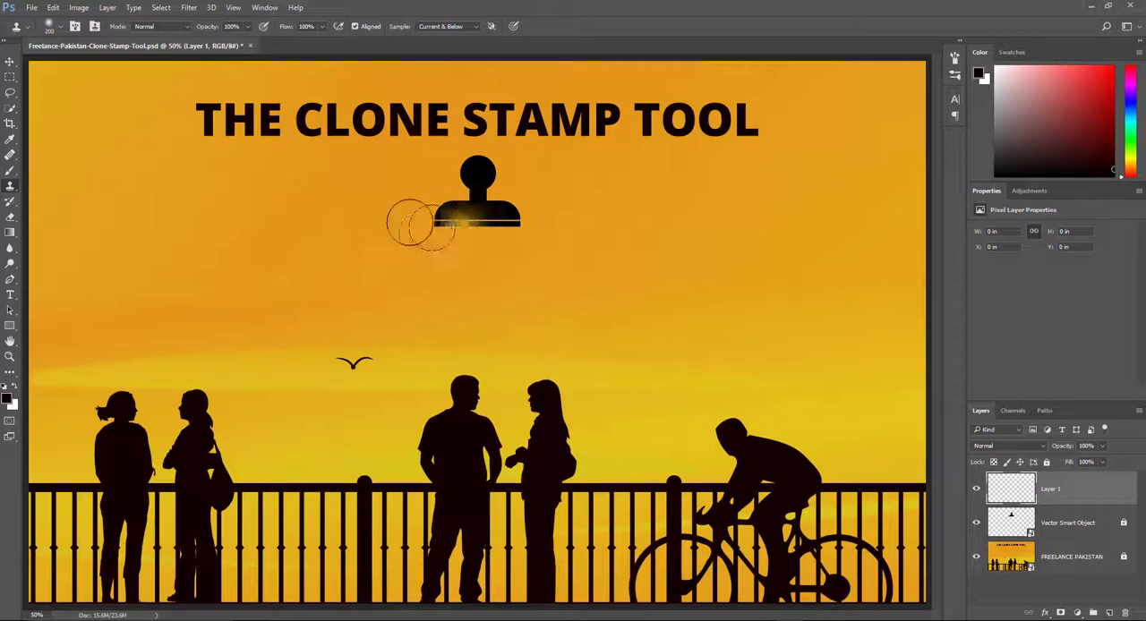
{"action": "key", "text": "ctrl+z"}
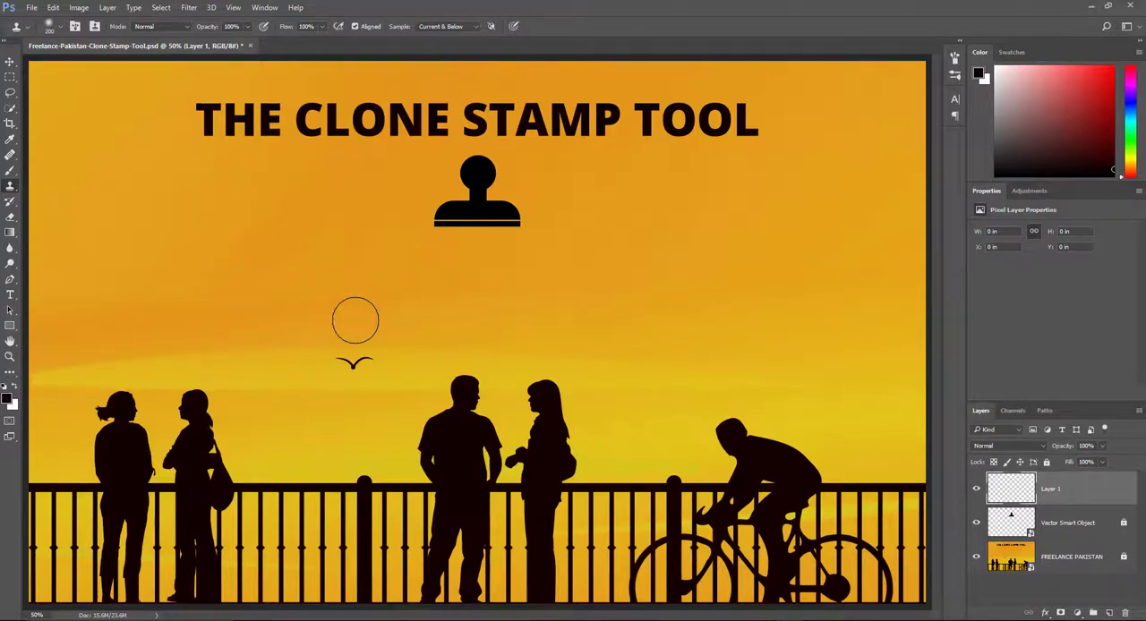
{"action": "left_click_drag", "start_coordinate": [429, 161], "coordinate": [476, 175]}
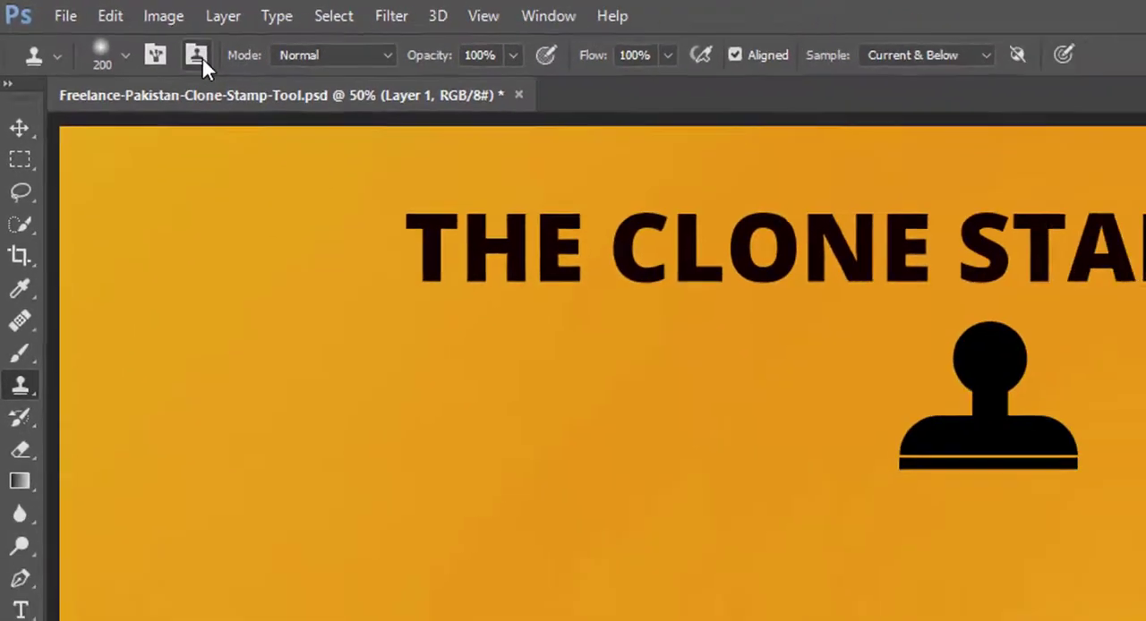
Show the Clone Source panel with the offset, scale and overlay settings.
{"action": "left_click", "coordinate": [149, 43]}
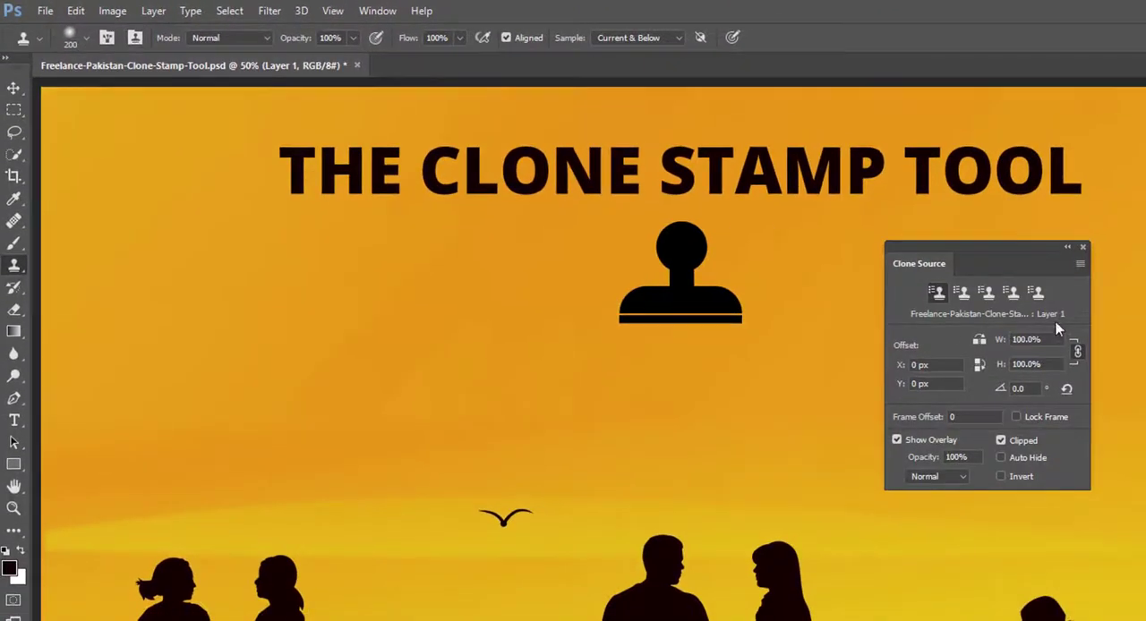
{"action": "left_click", "coordinate": [1082, 248]}
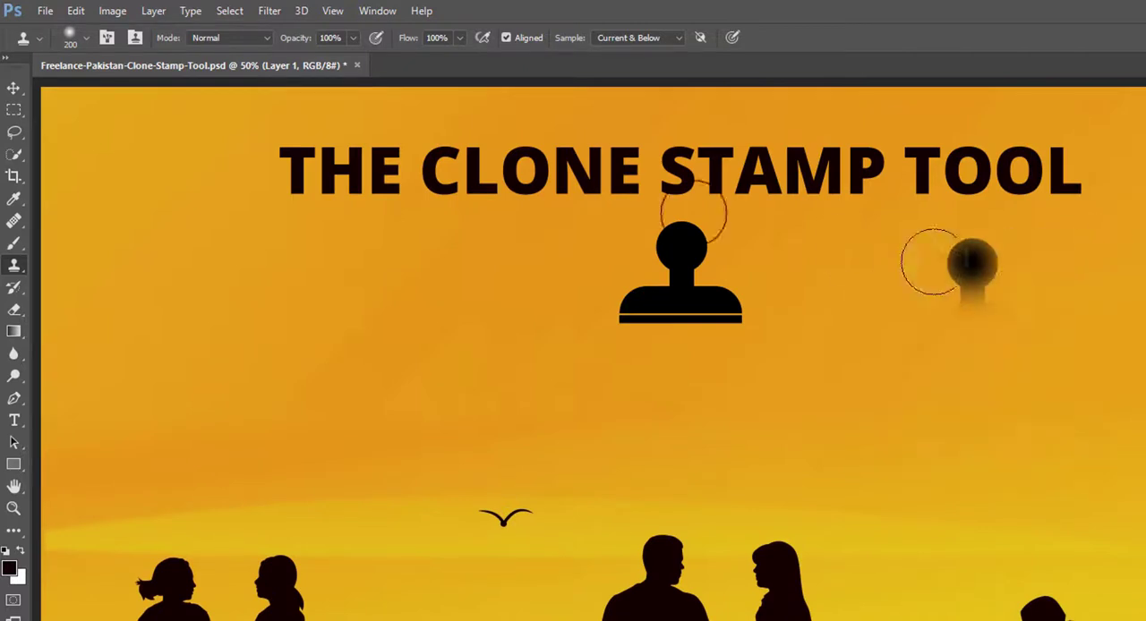
{"action": "left_click", "coordinate": [377, 12]}
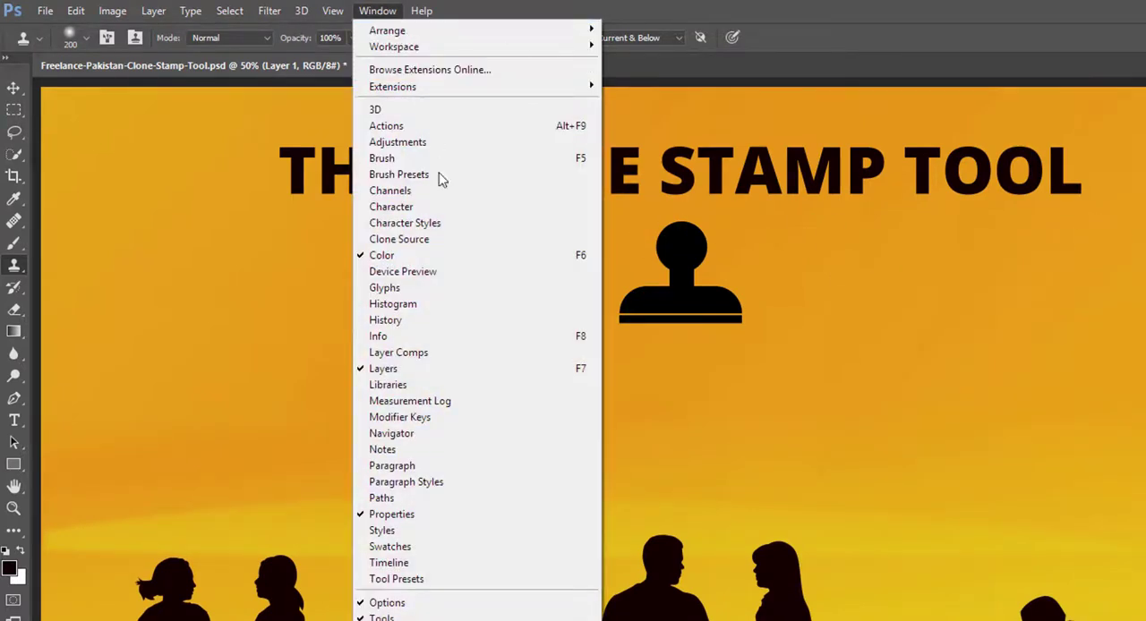
{"action": "left_click", "coordinate": [420, 248]}
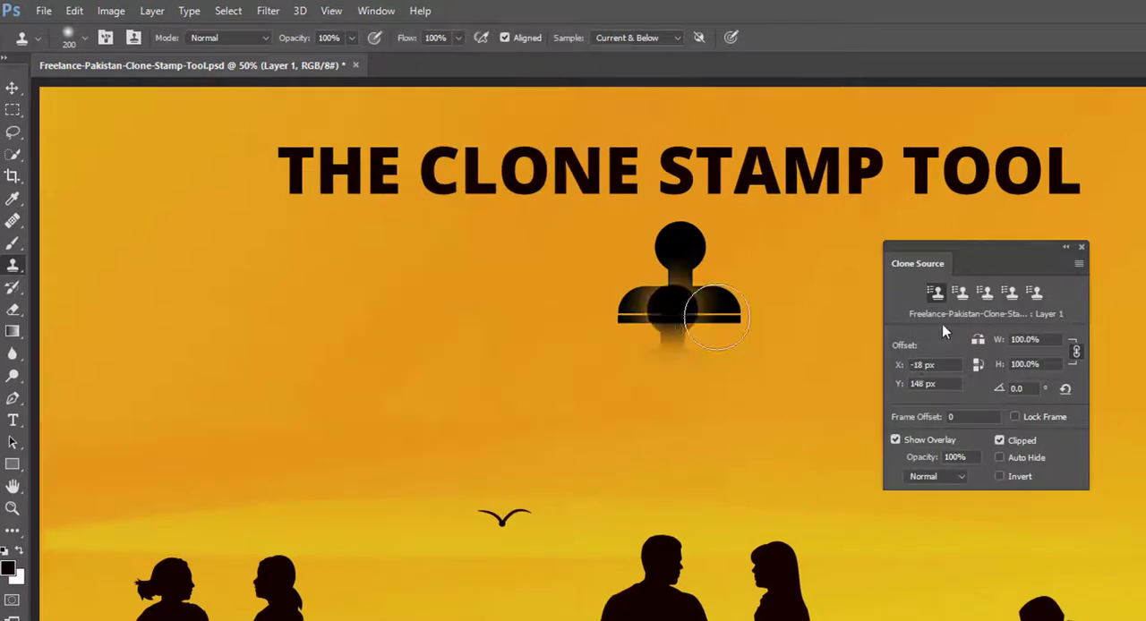
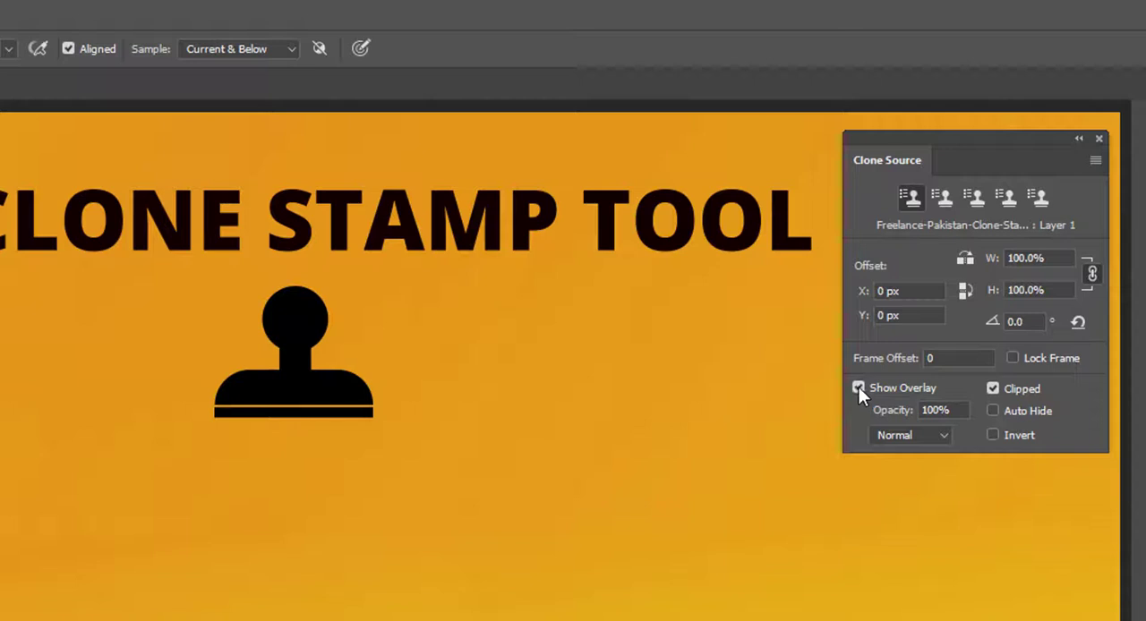
Try the clone overlay with Show Overlay off, try it with Clipped off, and restore both options.
{"action": "left_click", "coordinate": [858, 388]}
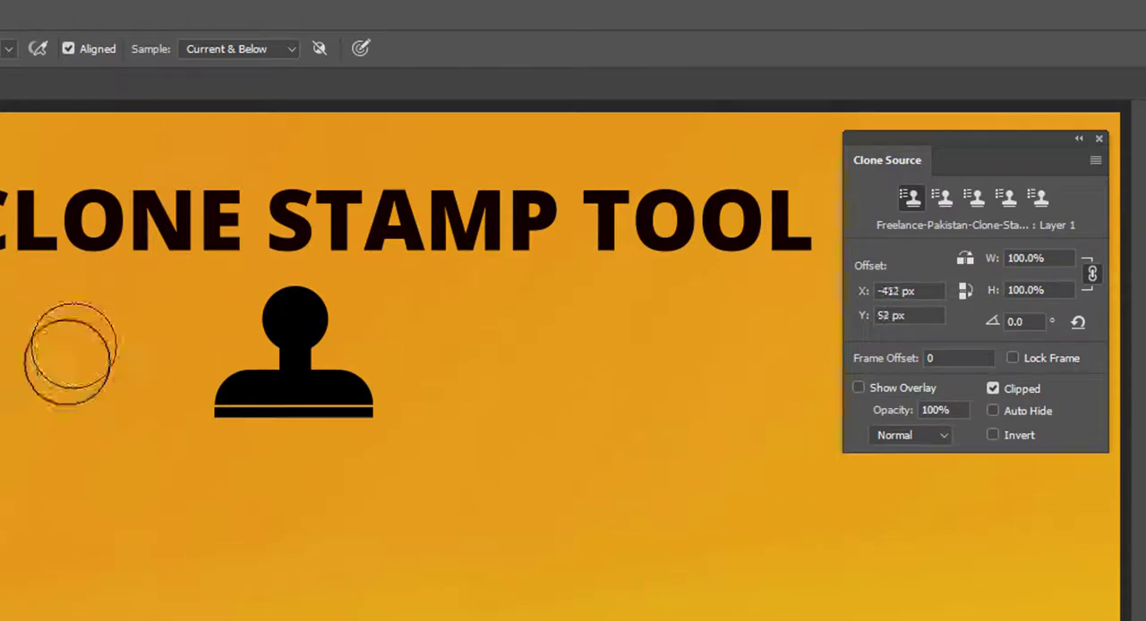
{"action": "left_click", "coordinate": [859, 388]}
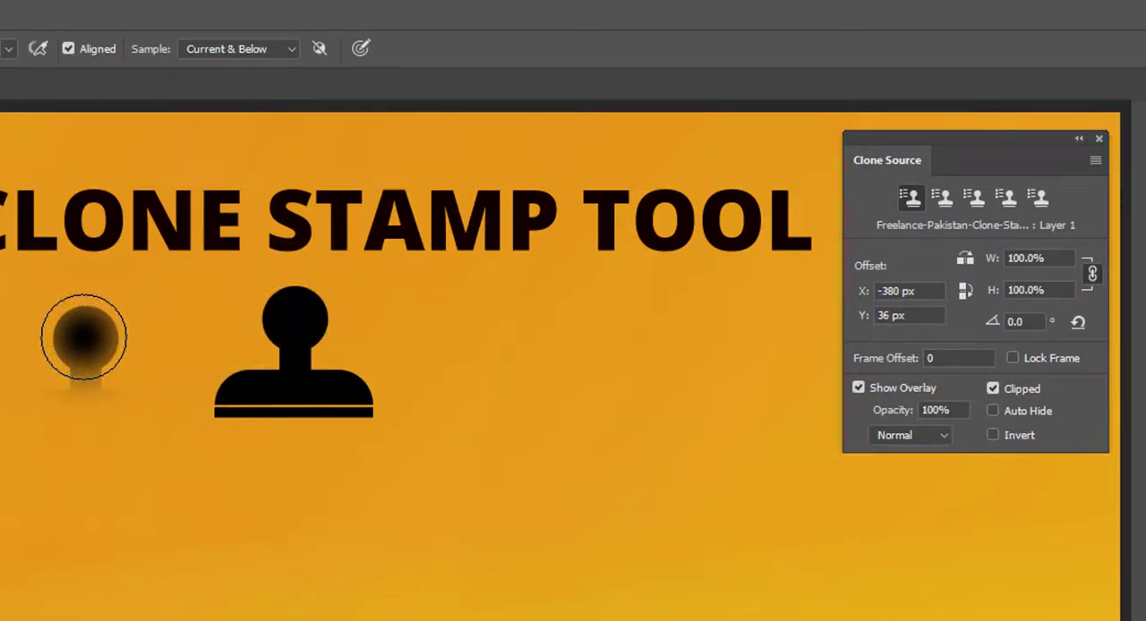
{"action": "left_click", "coordinate": [992, 388]}
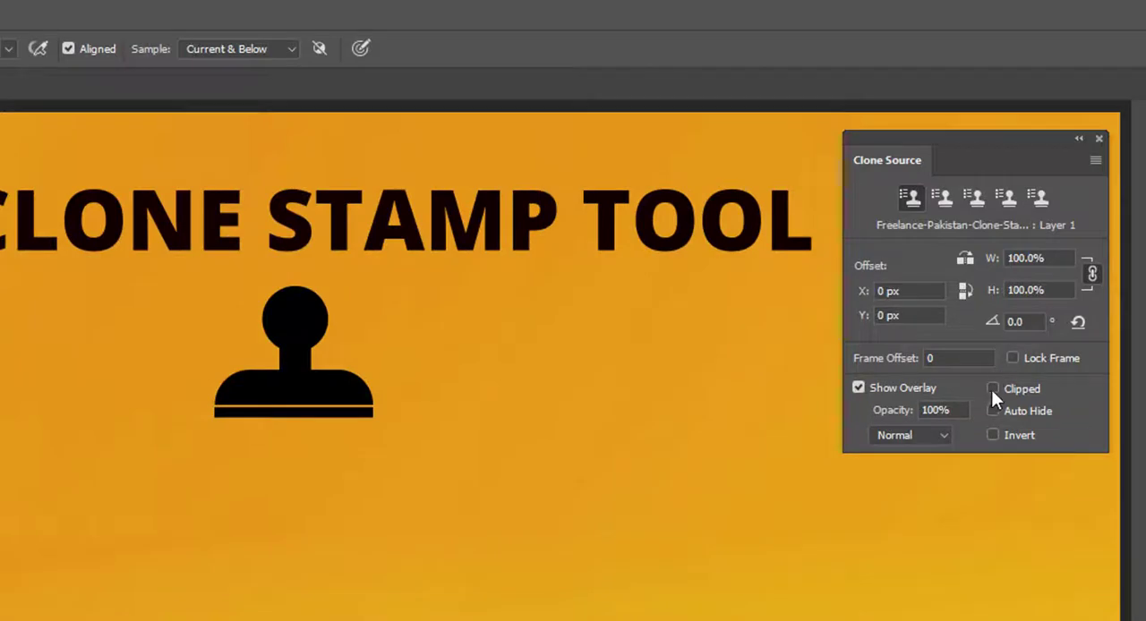
{"action": "left_click", "coordinate": [993, 389]}
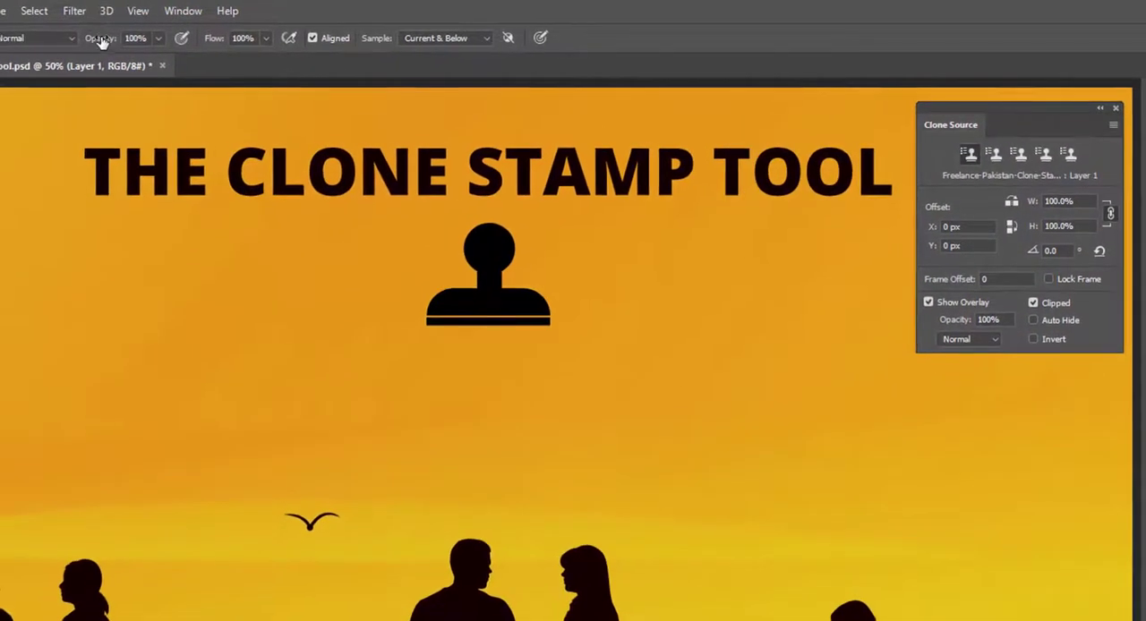
Compare the clone overlay's blending modes with the Clone Stamp Tool's own blending modes.
{"action": "left_click", "coordinate": [983, 344]}
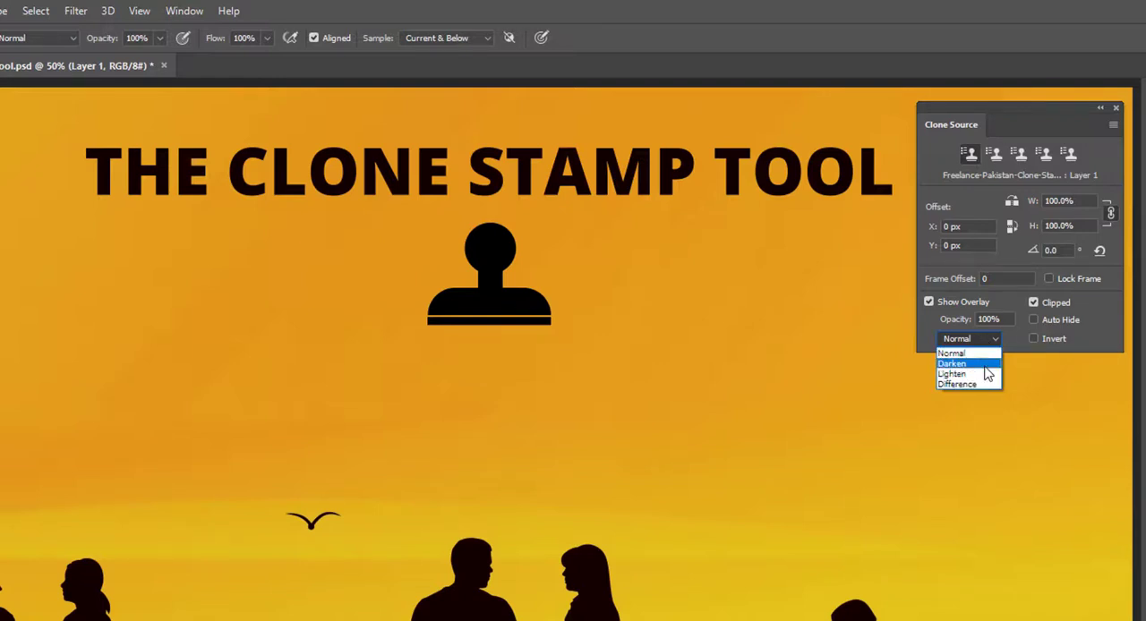
{"action": "left_click", "coordinate": [50, 38]}
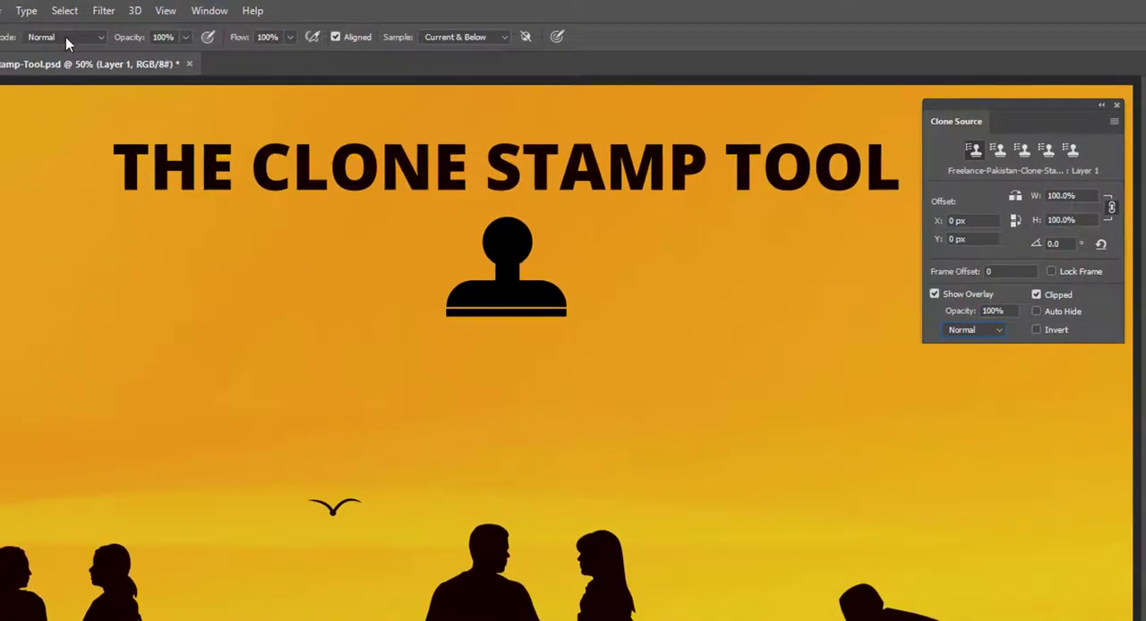
{"action": "left_click", "coordinate": [65, 37]}
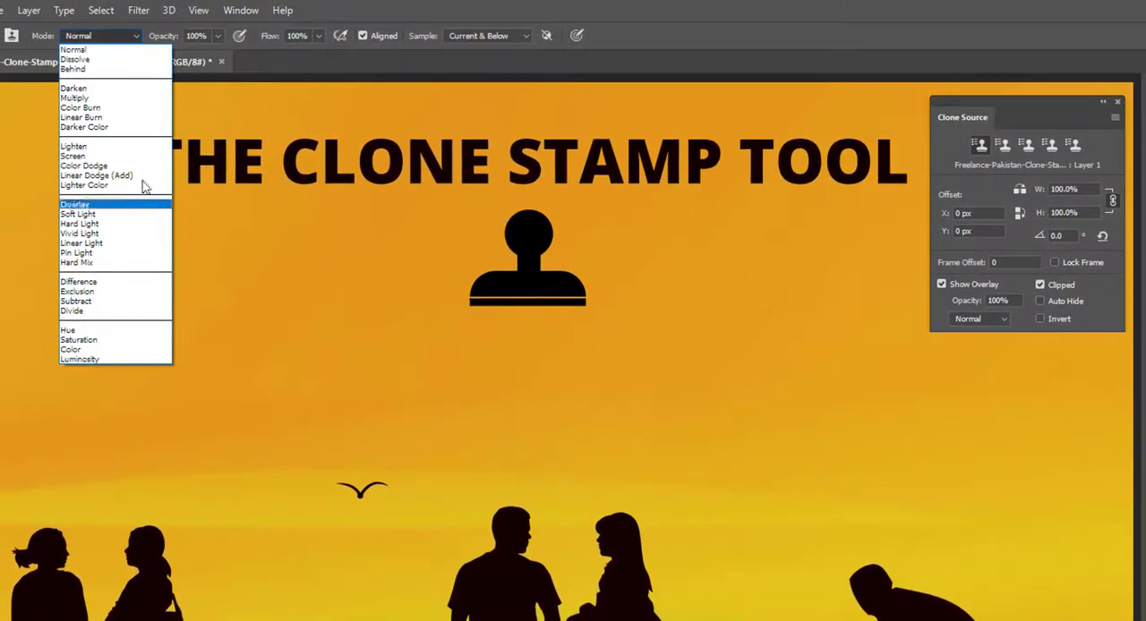
Preview the clone overlay in Difference mode below the stamp icon, and return the overlay to Normal.
{"action": "left_click", "coordinate": [992, 318]}
{"action": "left_click", "coordinate": [993, 317]}
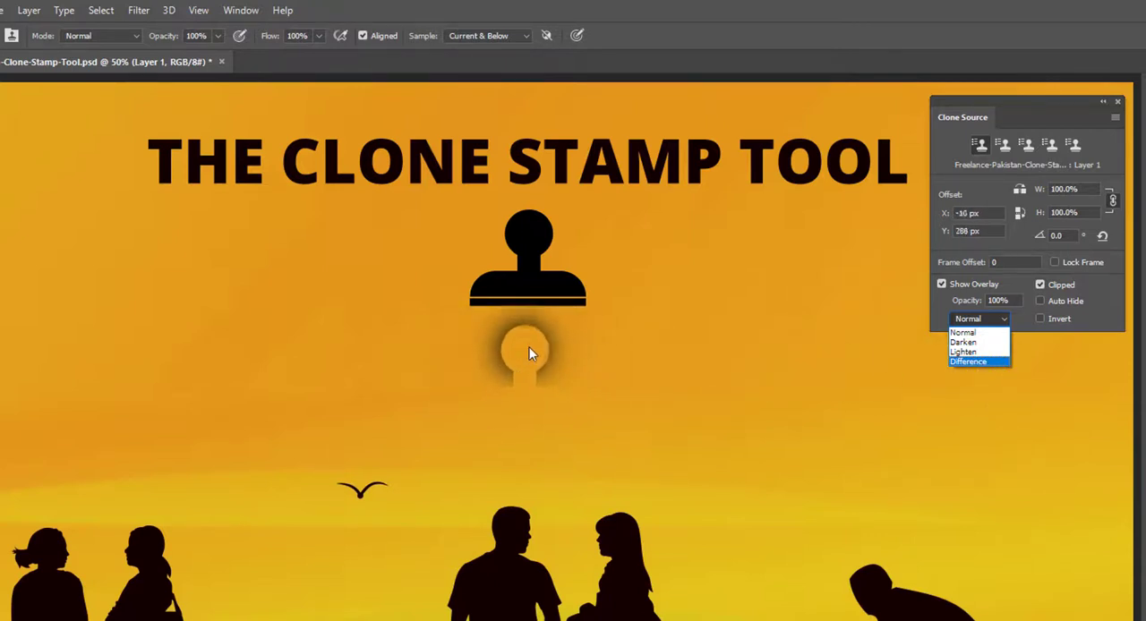
{"action": "left_click", "coordinate": [989, 323]}
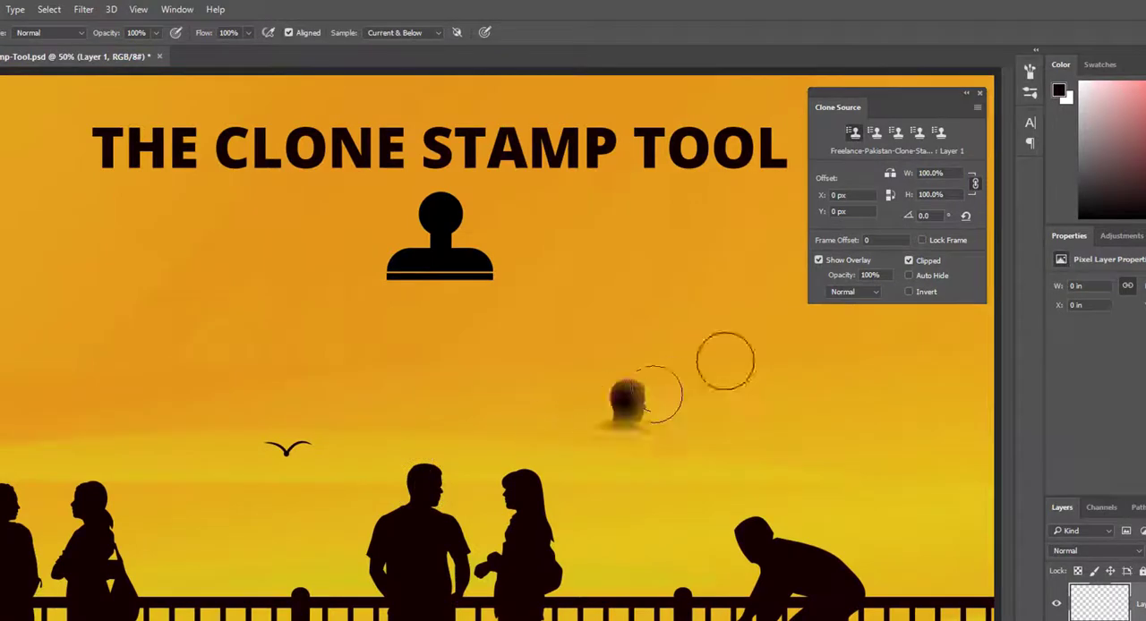
Flip the clone source horizontally, try cloning the standing man into the orange sky below the title's start, and undo the stroke.
{"action": "left_click", "coordinate": [890, 175]}
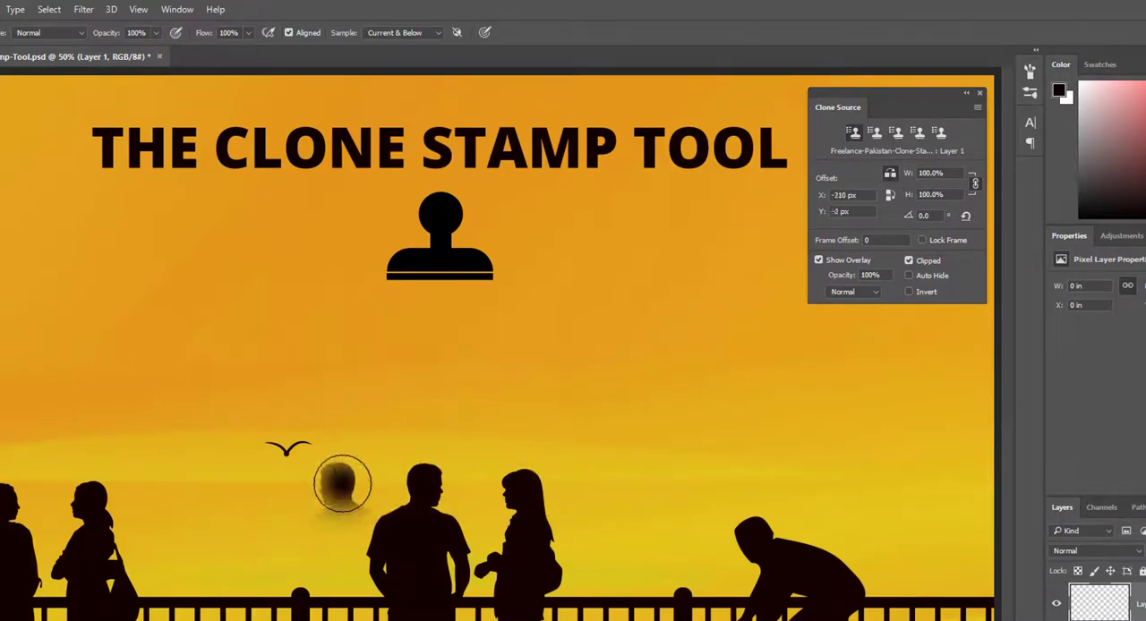
{"action": "mouse_move", "coordinate": [128, 270]}
{"action": "left_mouse_down"}
{"action": "mouse_move", "coordinate": [133, 312]}
{"action": "mouse_move", "coordinate": [101, 319]}
{"action": "mouse_move", "coordinate": [143, 354]}
{"action": "left_mouse_up"}
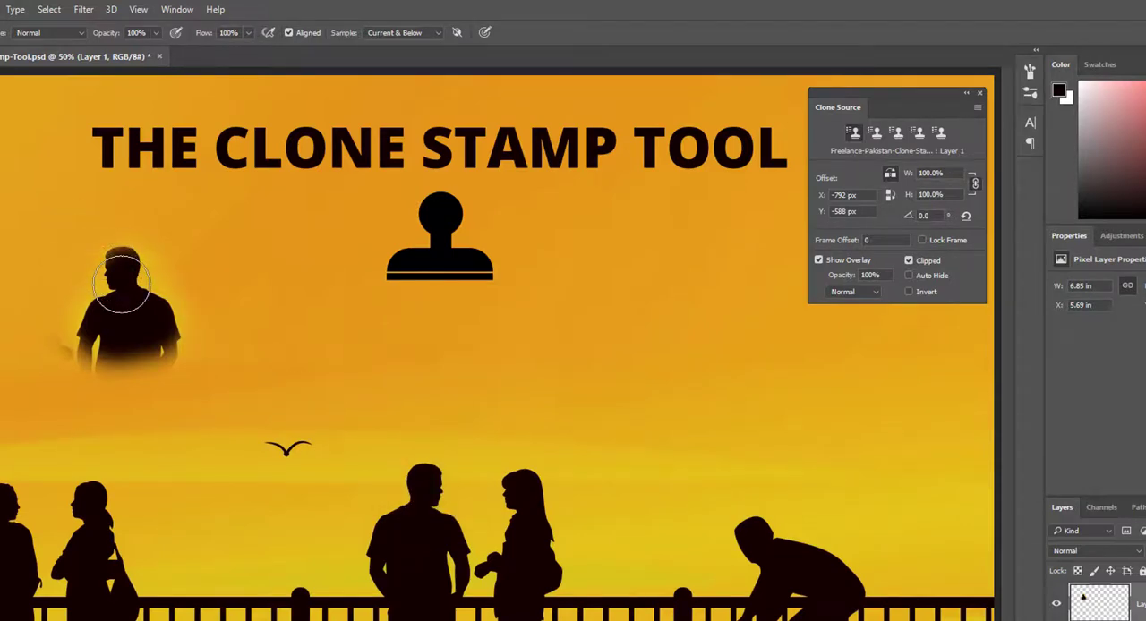
{"action": "key", "text": "ctrl+z"}
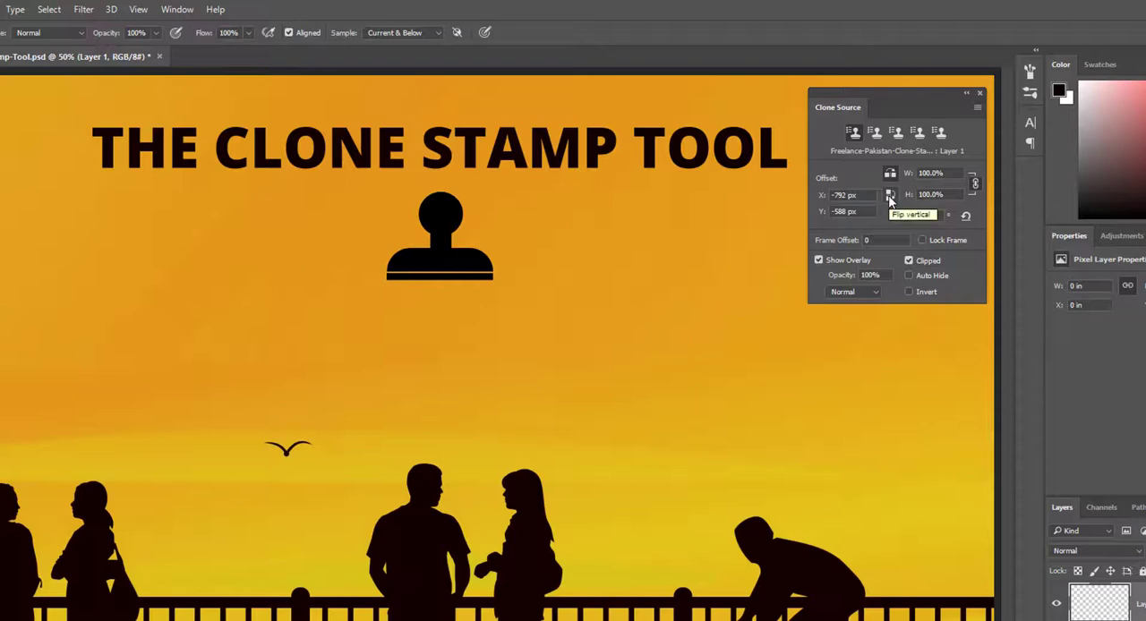
Flip the clone source vertically as well, try cloning the standing man upside down above the bird, and undo the stroke.
{"action": "left_click", "coordinate": [424, 482], "text": "alt"}
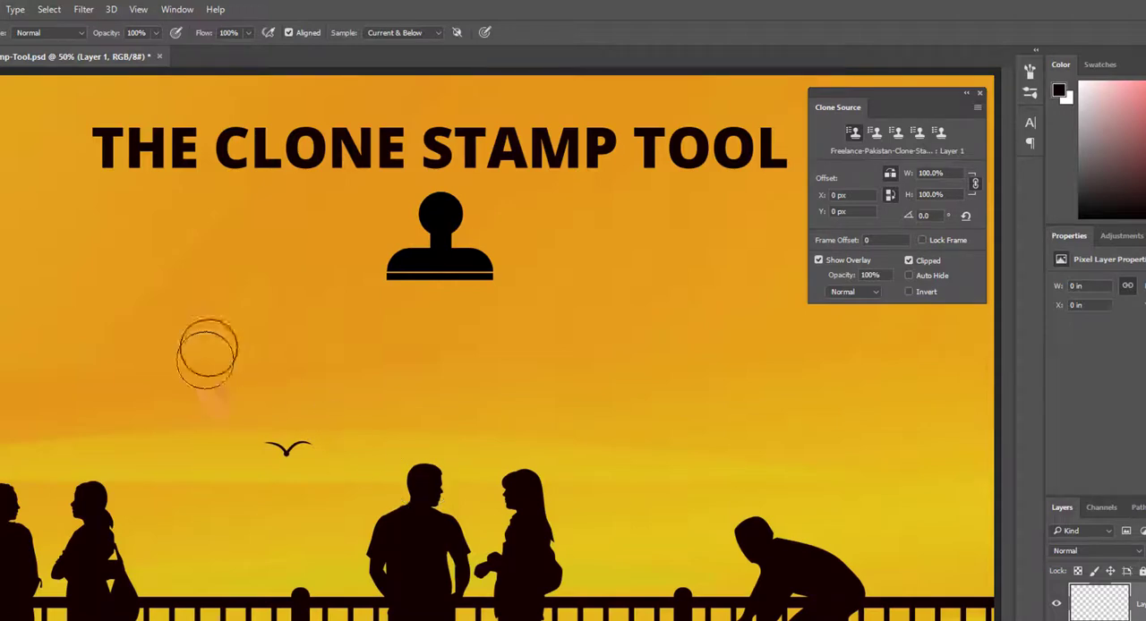
{"action": "mouse_move", "coordinate": [211, 385]}
{"action": "left_mouse_down"}
{"action": "mouse_move", "coordinate": [223, 371]}
{"action": "mouse_move", "coordinate": [205, 358]}
{"action": "mouse_move", "coordinate": [245, 350]}
{"action": "mouse_move", "coordinate": [215, 340]}
{"action": "mouse_move", "coordinate": [208, 313]}
{"action": "mouse_move", "coordinate": [219, 327]}
{"action": "mouse_move", "coordinate": [246, 322]}
{"action": "mouse_move", "coordinate": [232, 331]}
{"action": "left_mouse_up"}
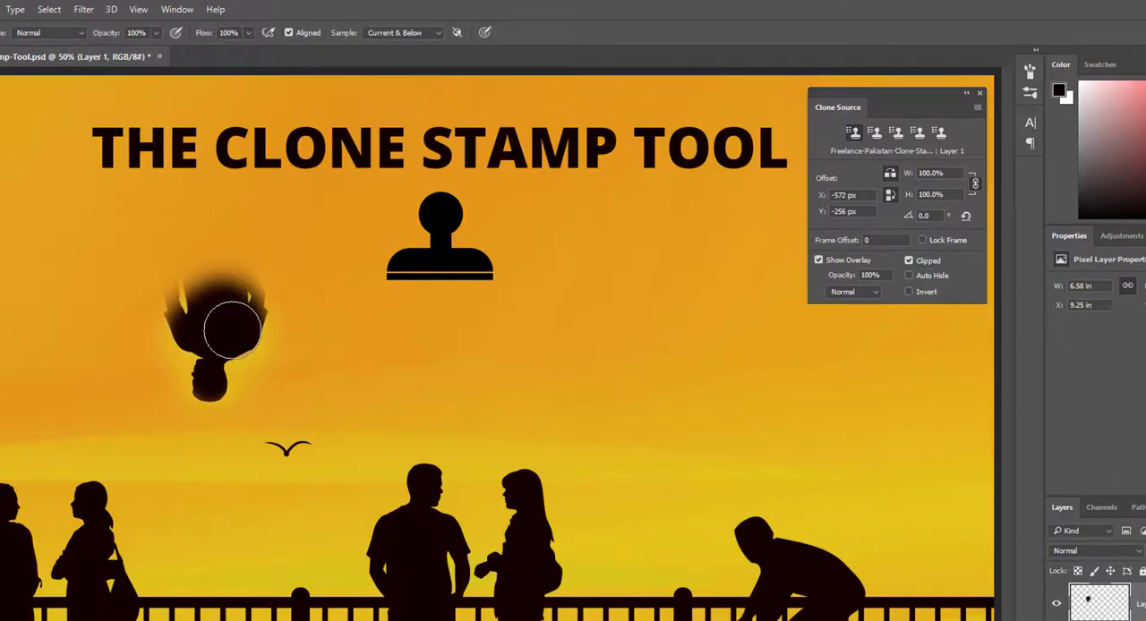
{"action": "key", "text": "ctrl+z"}
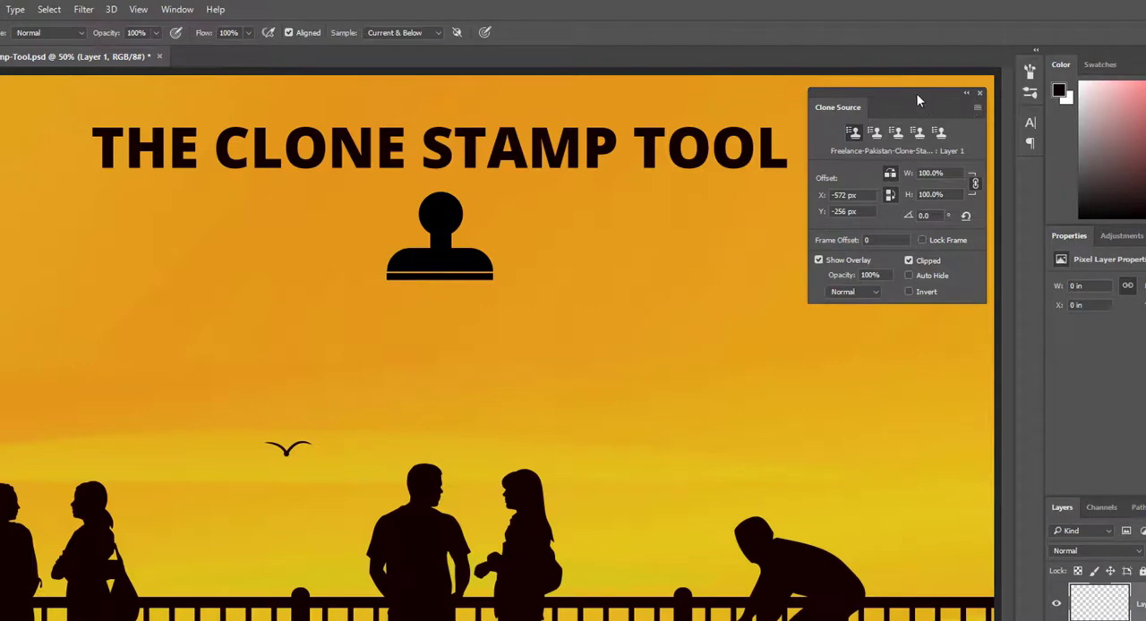
Dock the Clone Source panel below the Paragraph icon in the collapsed panel strip, and test expanding and collapsing it.
{"action": "mouse_move", "coordinate": [917, 100]}
{"action": "left_mouse_down"}
{"action": "mouse_move", "coordinate": [831, 128]}
{"action": "mouse_move", "coordinate": [848, 180]}
{"action": "mouse_move", "coordinate": [937, 240]}
{"action": "mouse_move", "coordinate": [1030, 176]}
{"action": "mouse_move", "coordinate": [1005, 177]}
{"action": "mouse_move", "coordinate": [990, 194]}
{"action": "mouse_move", "coordinate": [1030, 195]}
{"action": "mouse_move", "coordinate": [1034, 163]}
{"action": "mouse_move", "coordinate": [1030, 175]}
{"action": "mouse_move", "coordinate": [1017, 163]}
{"action": "mouse_move", "coordinate": [1035, 171]}
{"action": "mouse_move", "coordinate": [1034, 161]}
{"action": "mouse_move", "coordinate": [1033, 184]}
{"action": "mouse_move", "coordinate": [1031, 167]}
{"action": "left_mouse_up"}
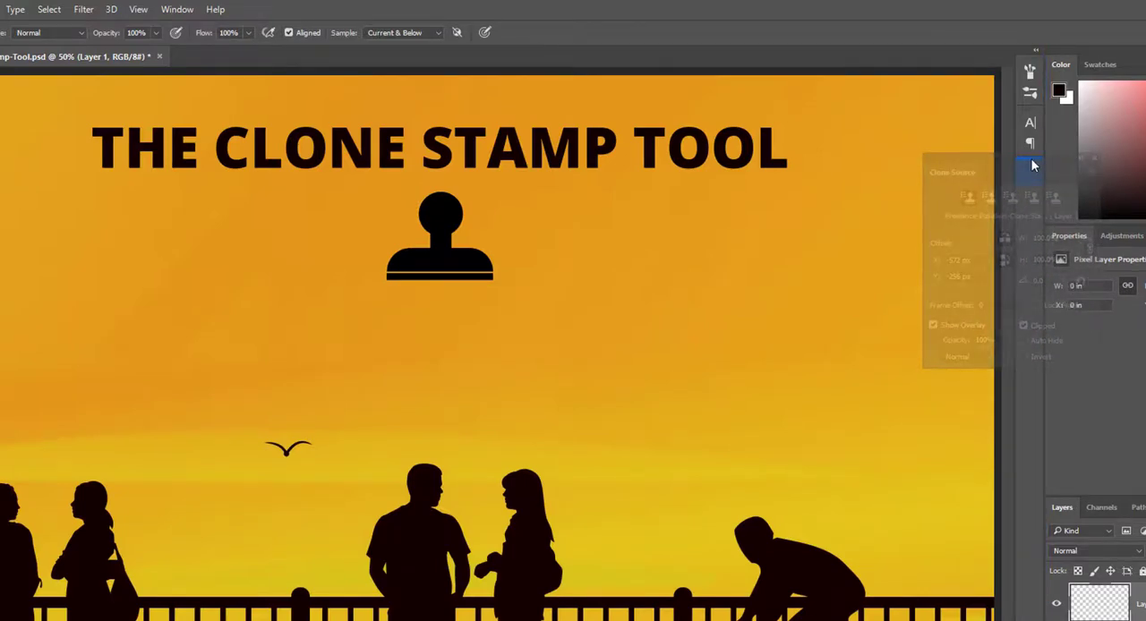
{"action": "left_click_drag", "start_coordinate": [1031, 166], "coordinate": [1032, 166]}
{"action": "left_click_drag", "start_coordinate": [716, 261], "coordinate": [695, 285]}
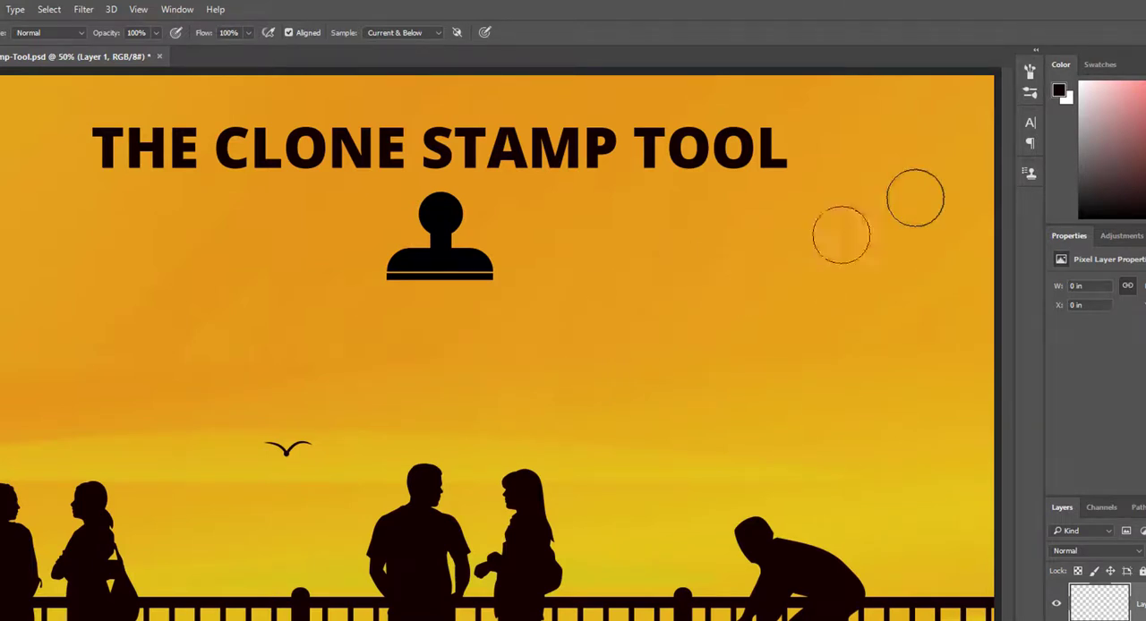
{"action": "left_click", "coordinate": [1030, 172]}
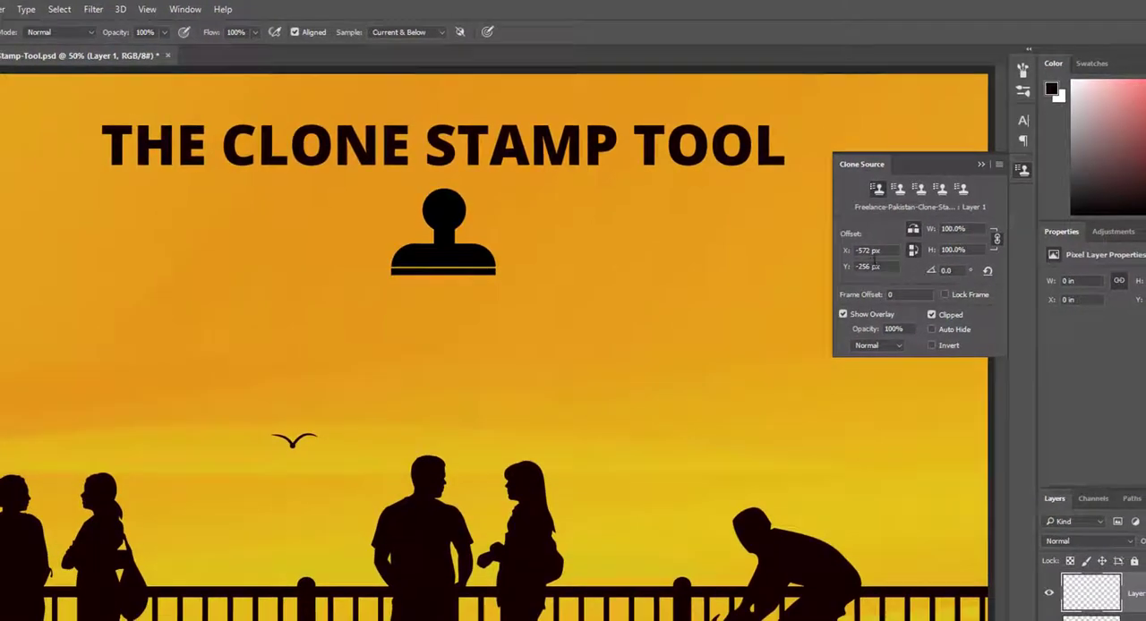
{"action": "left_click", "coordinate": [981, 165]}
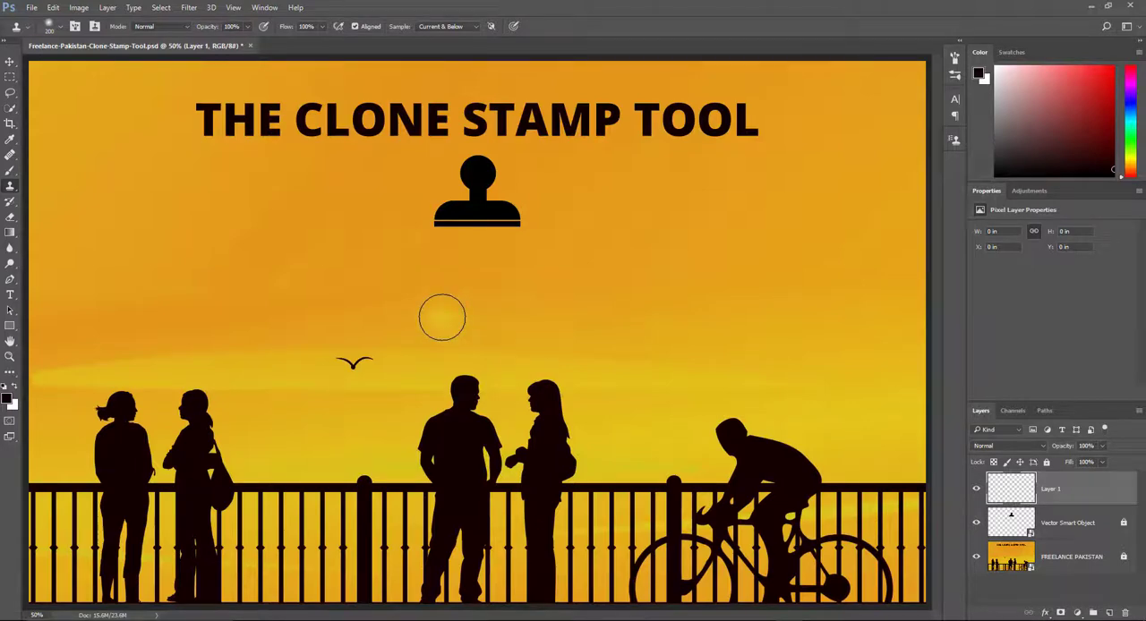
Try cloning over the fence beside the woman carrying a bag, and undo the stroke.
{"action": "mouse_move", "coordinate": [212, 501]}
{"action": "left_mouse_down"}
{"action": "mouse_move", "coordinate": [224, 486]}
{"action": "mouse_move", "coordinate": [255, 486]}
{"action": "left_mouse_up"}
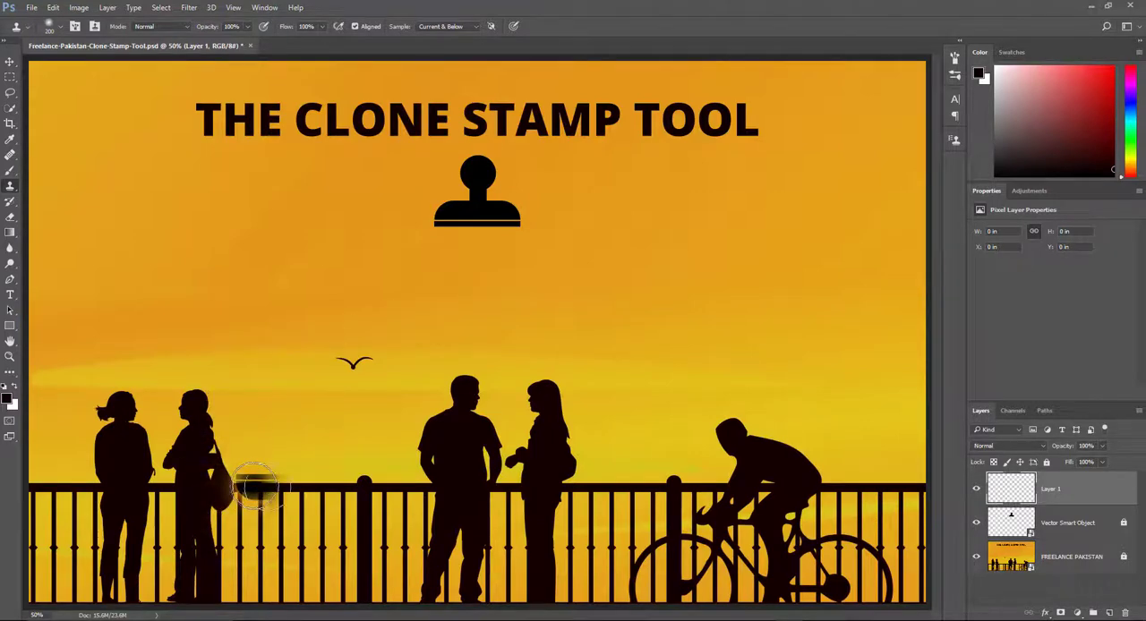
{"action": "key", "text": "ctrl+z"}
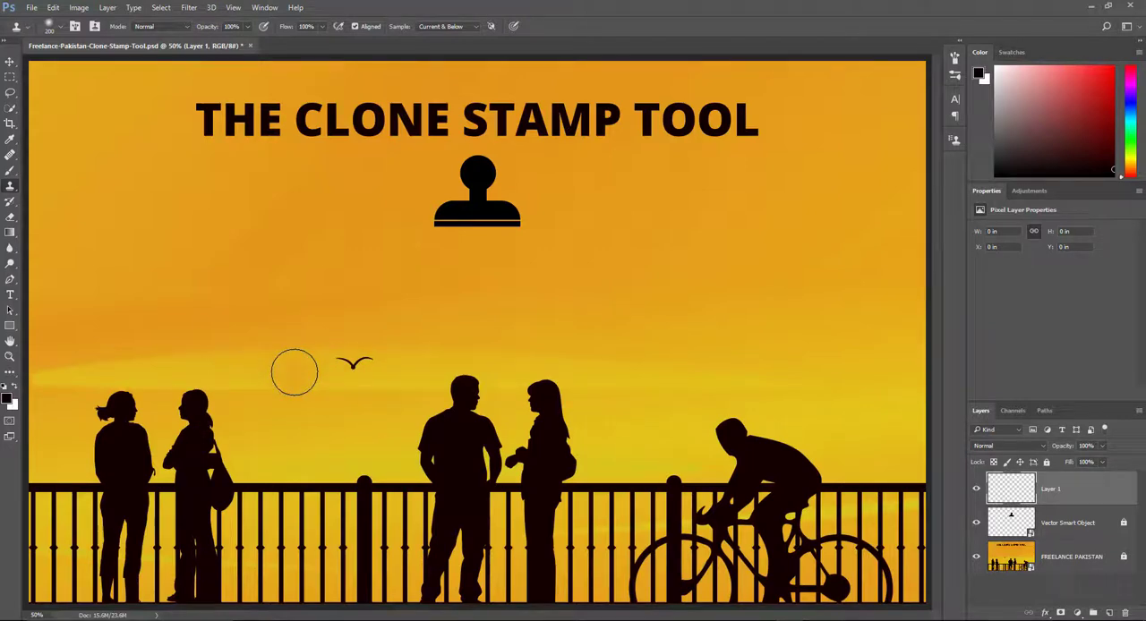
Try covering the flying bird with cloned sky on Layer 1, undoing each attempt.
{"action": "left_click", "coordinate": [228, 328]}
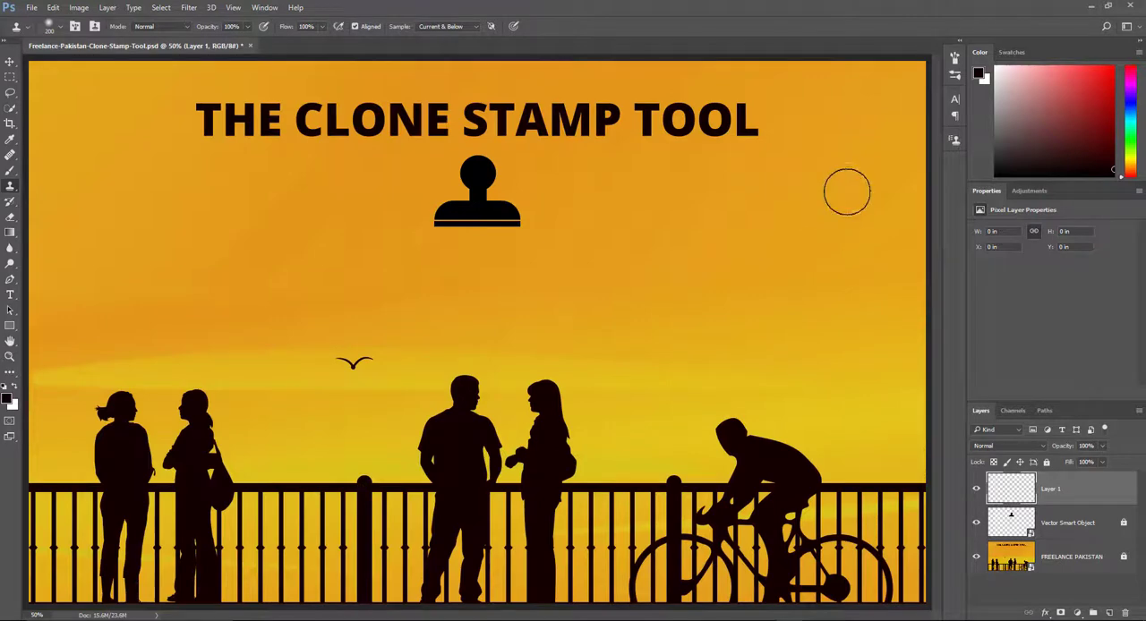
{"action": "left_click", "coordinate": [350, 360]}
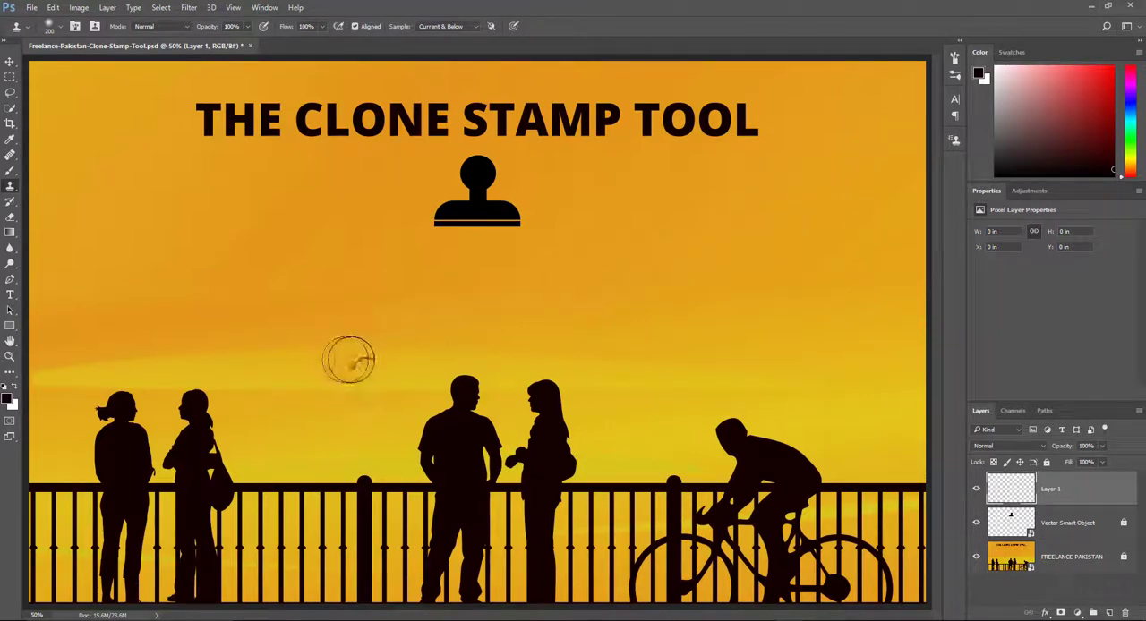
{"action": "key", "text": "ctrl+z"}
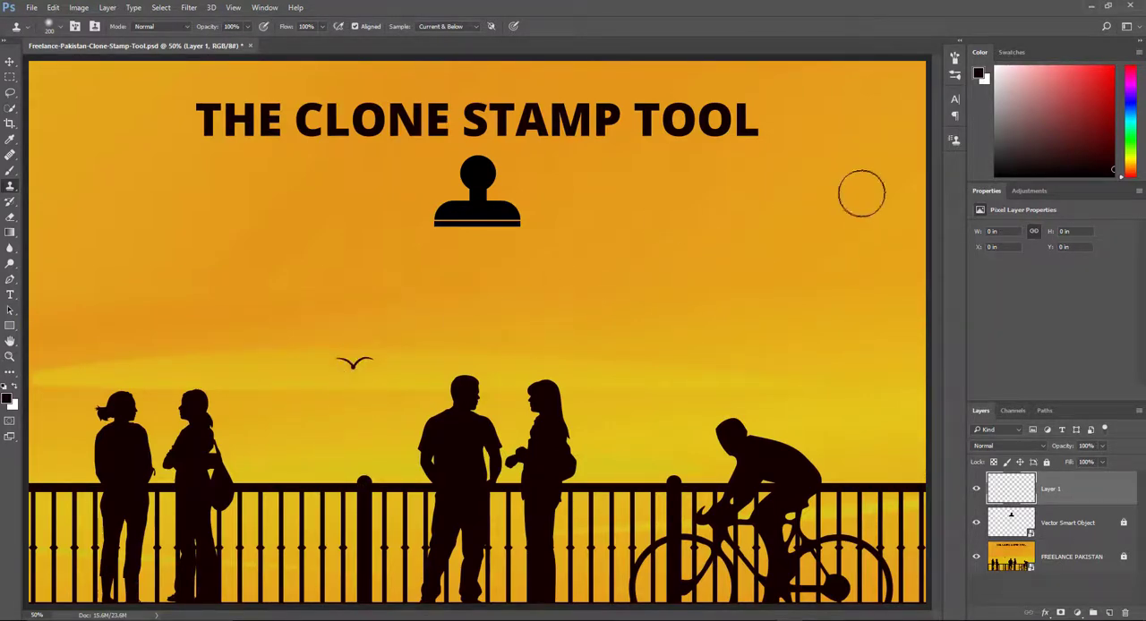
{"action": "left_click", "coordinate": [358, 360]}
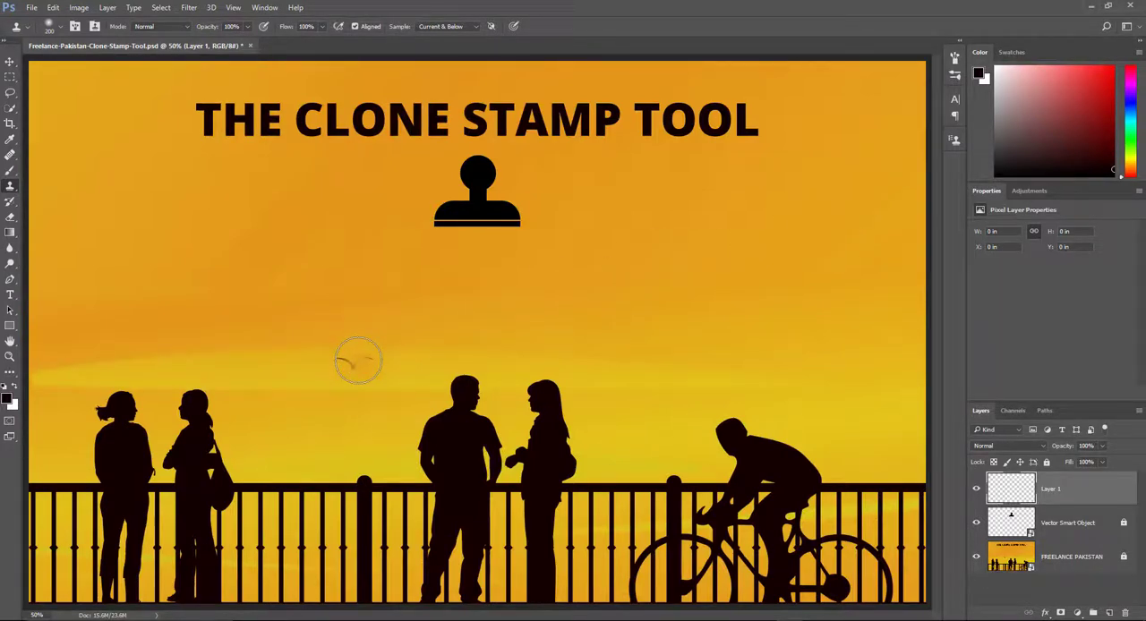
{"action": "key", "text": "ctrl+z"}
View the blending modes available for Layer 1, and leave it on Normal.
{"action": "left_click", "coordinate": [1001, 445]}
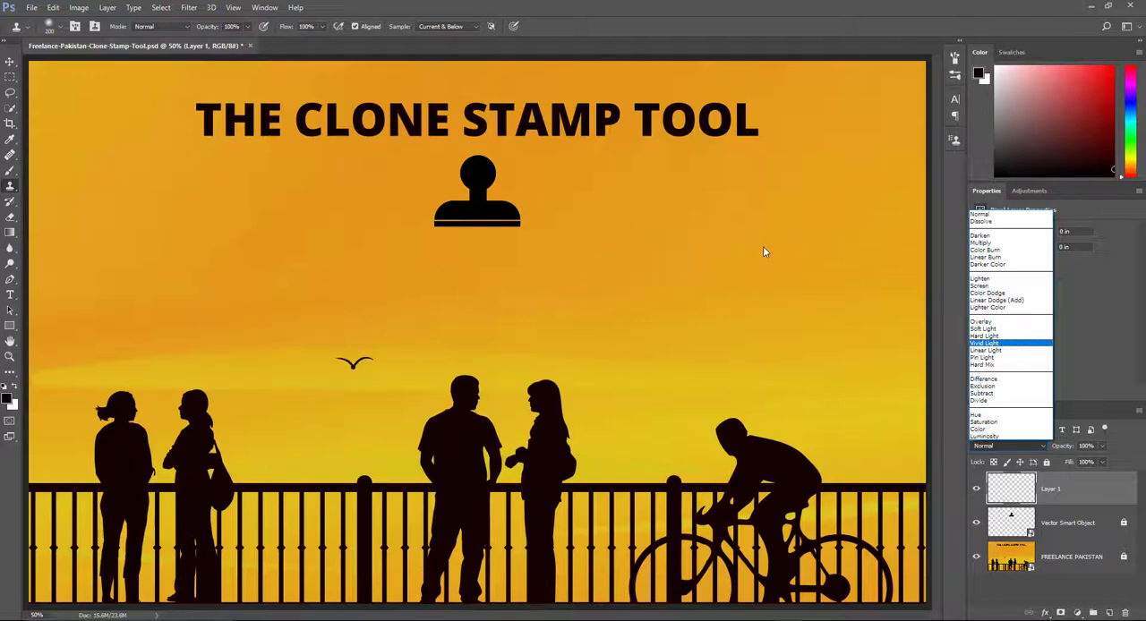
{"action": "left_click", "coordinate": [717, 252]}
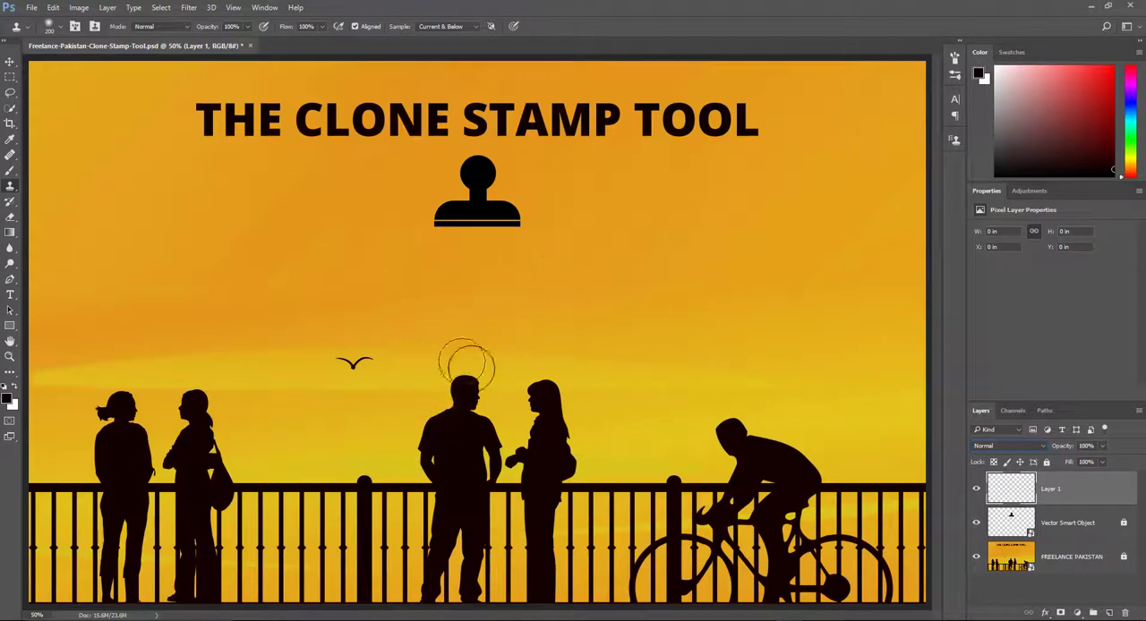
Try cloning sky over the standing man's head and dark silhouette into the sky below the stamp icon, undoing both strokes.
{"action": "mouse_move", "coordinate": [435, 396]}
{"action": "left_mouse_down"}
{"action": "mouse_move", "coordinate": [463, 391]}
{"action": "mouse_move", "coordinate": [455, 396]}
{"action": "left_mouse_up"}
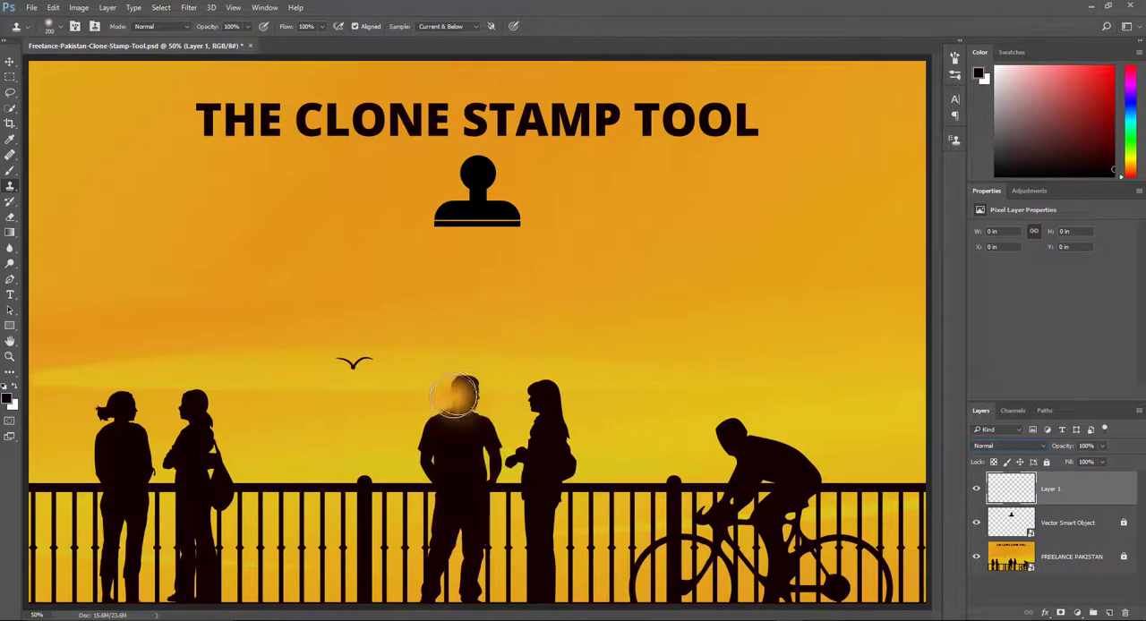
{"action": "key", "text": "ctrl+z"}
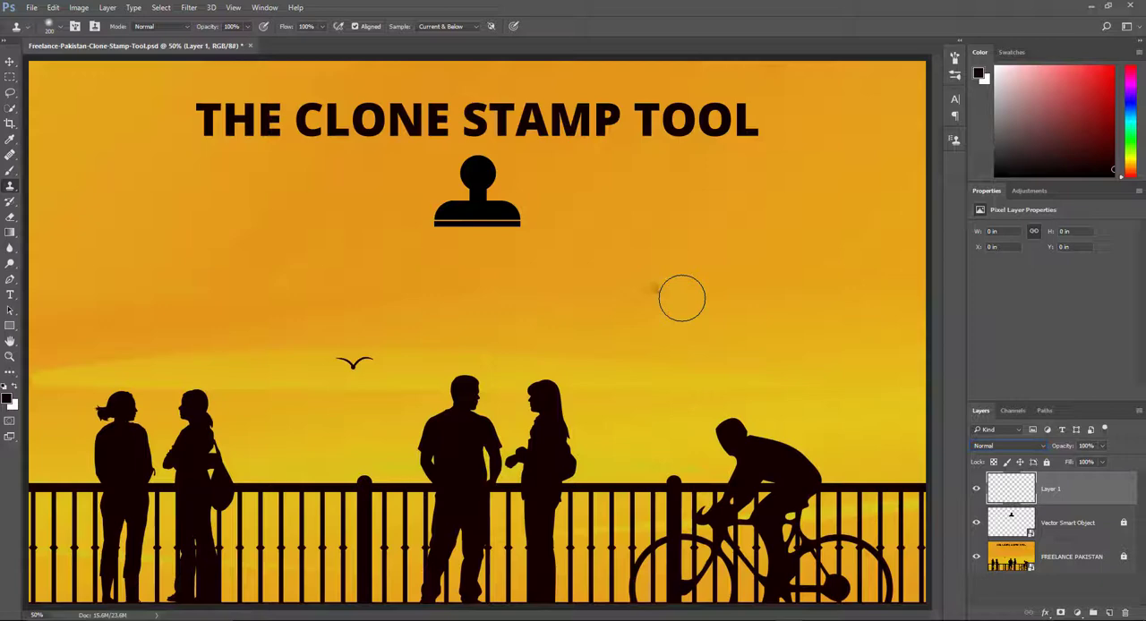
{"action": "left_click_drag", "start_coordinate": [564, 279], "coordinate": [569, 280]}
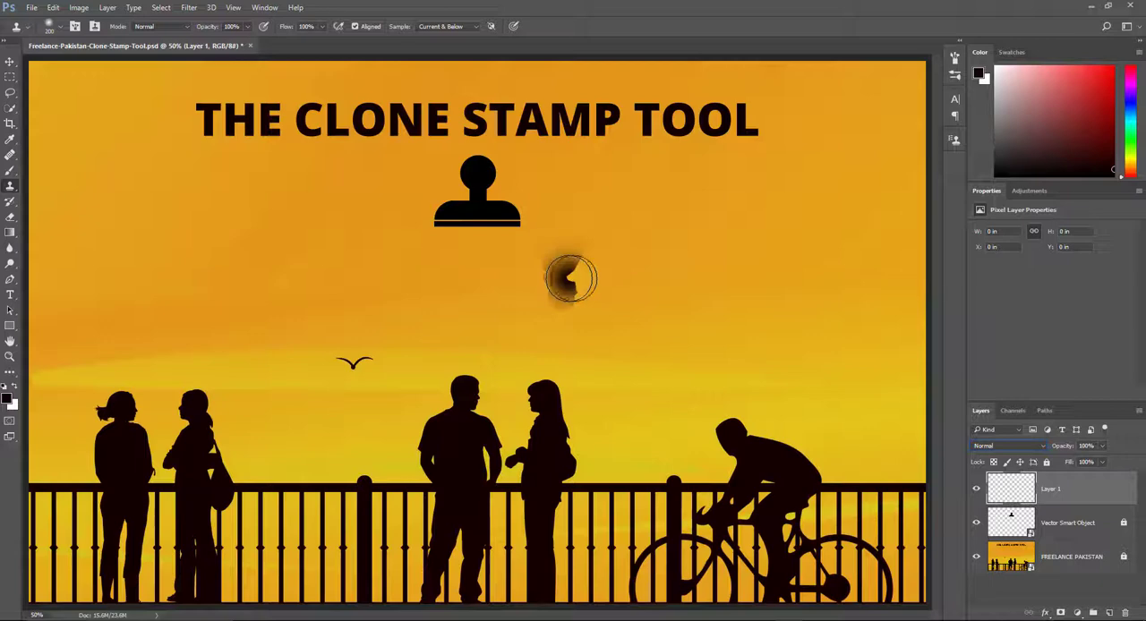
{"action": "key", "text": "ctrl+z"}
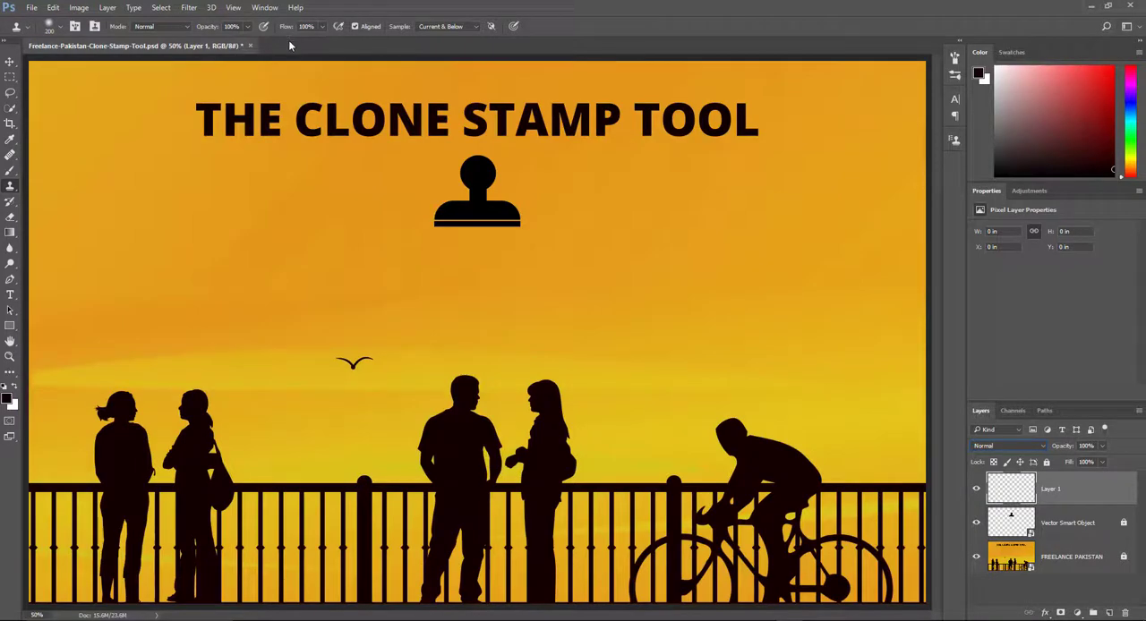
Review Layer 1's Blending Options in the Layer Style dialog without applying any changes.
{"action": "double_click", "coordinate": [1089, 498]}
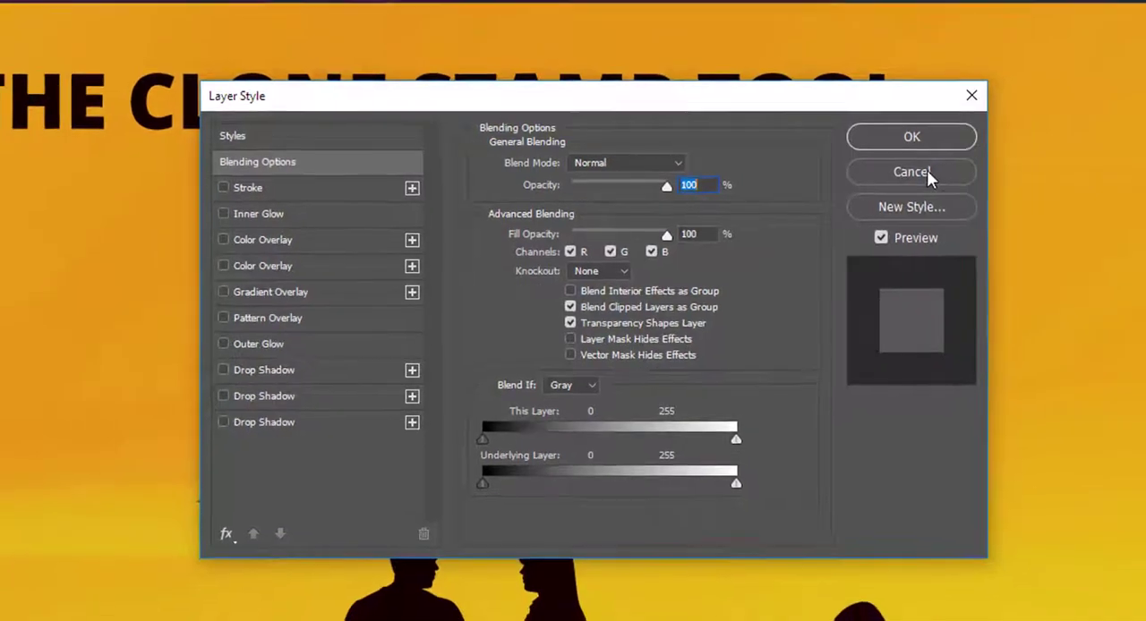
{"action": "left_click", "coordinate": [911, 172]}
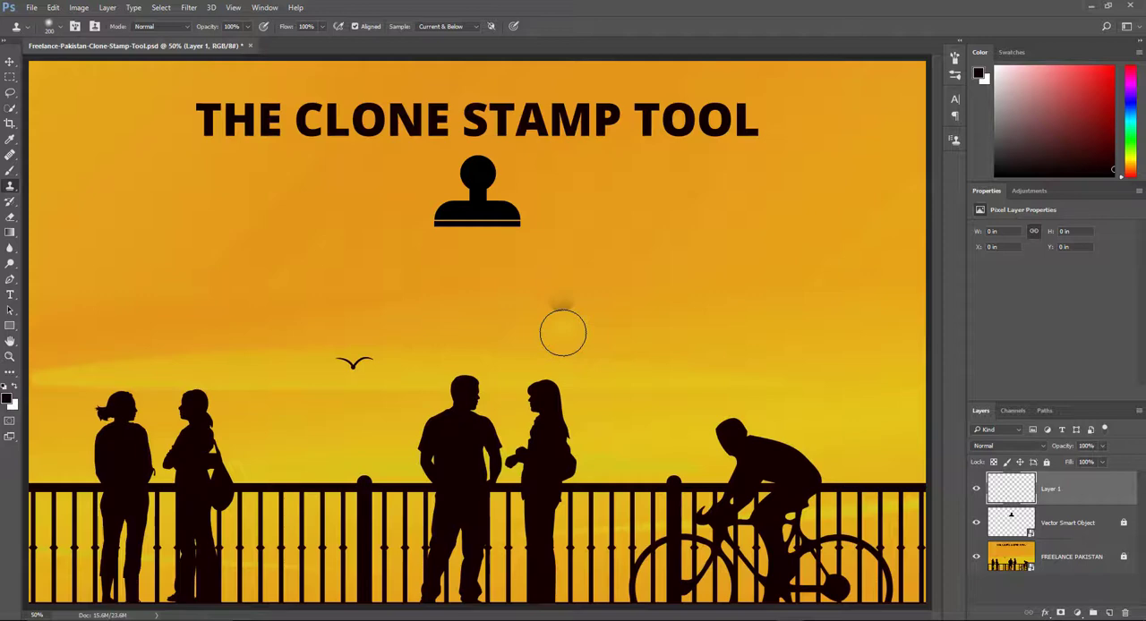
Try a clone stroke in the sky above the long-haired woman, and undo it.
{"action": "left_click_drag", "start_coordinate": [563, 333], "coordinate": [558, 302]}
{"action": "key", "text": "ctrl+z"}
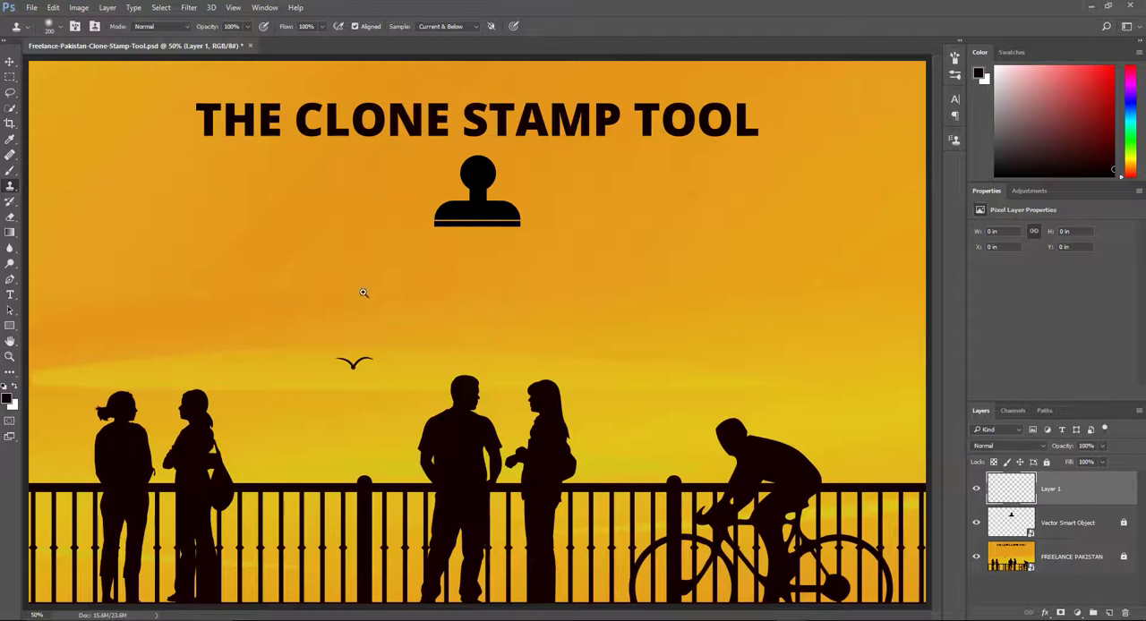
{"action": "left_click_drag", "start_coordinate": [294, 272], "coordinate": [405, 330], "text": "ctrl"}
{"action": "key", "text": "ctrl+0"}
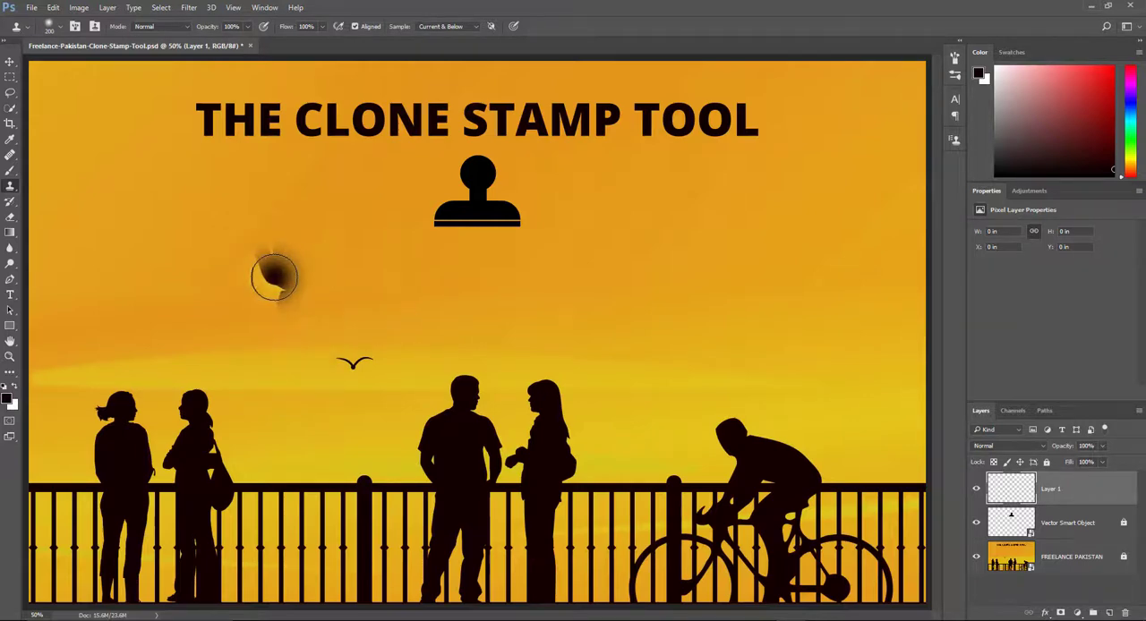
Examine the sky and the silhouettes at several magnifications, from single pixels to the whole image.
{"action": "scroll", "coordinate": [244, 239], "scroll_direction": "up", "scroll_amount": 10}
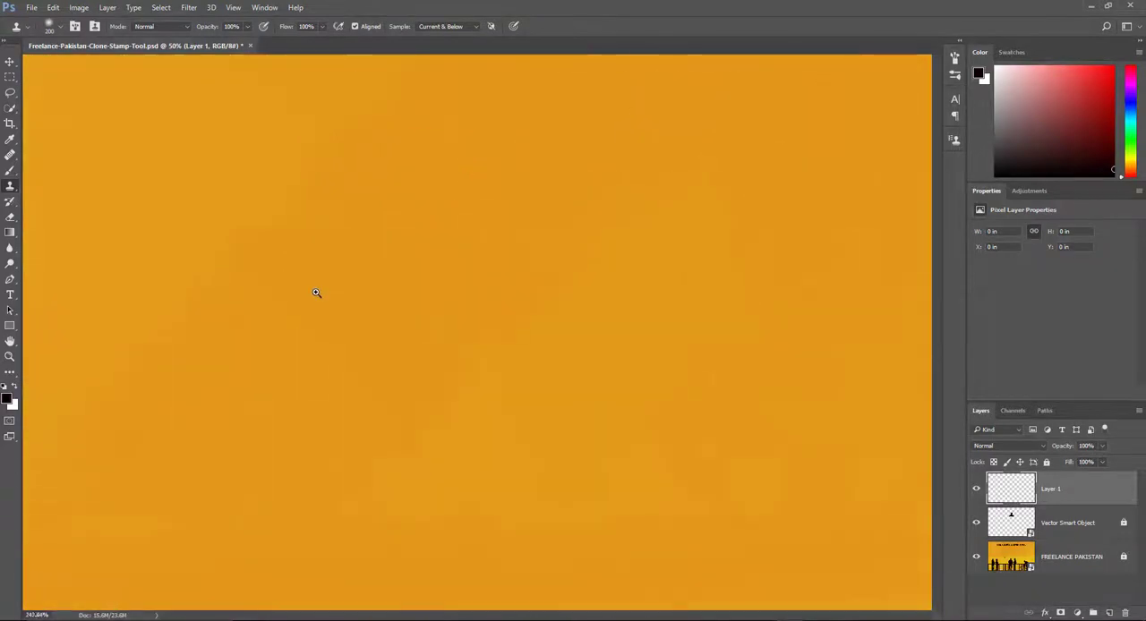
{"action": "scroll", "coordinate": [329, 345], "scroll_direction": "down", "scroll_amount": 3}
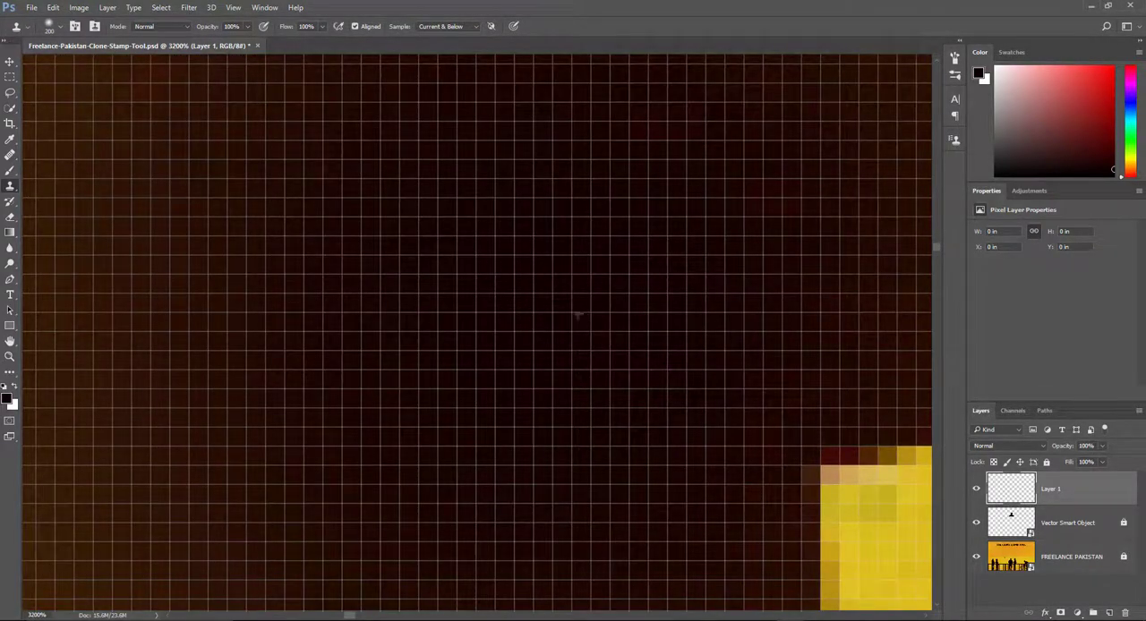
{"action": "left_click_drag", "start_coordinate": [579, 315], "coordinate": [658, 382]}
{"action": "left_click_drag", "start_coordinate": [447, 246], "coordinate": [356, 250]}
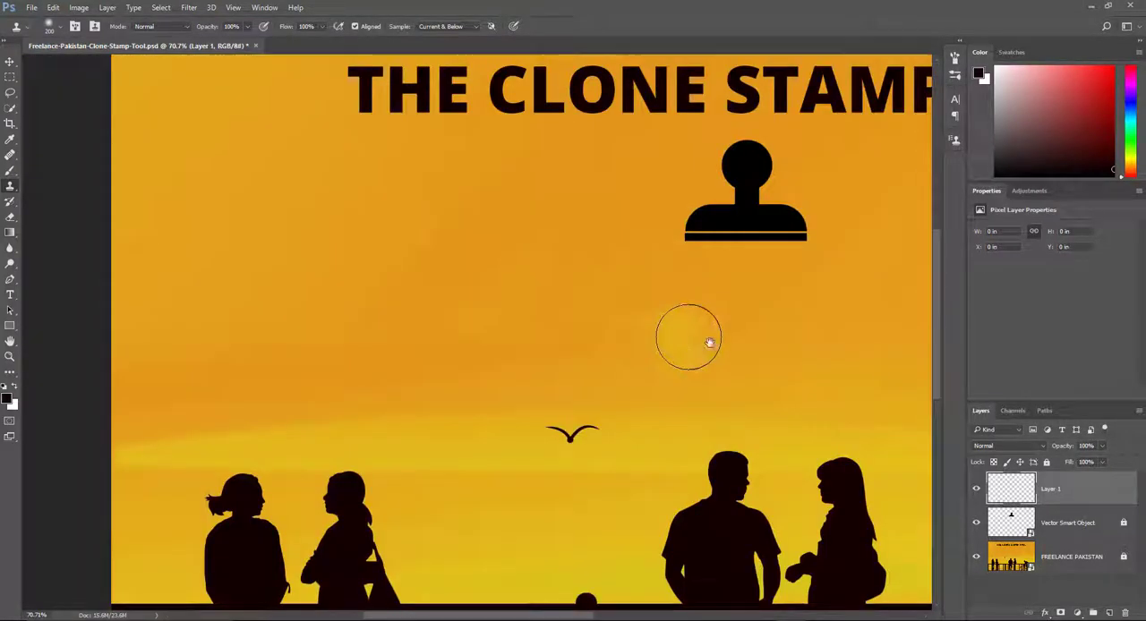
{"action": "left_click_drag", "start_coordinate": [715, 340], "coordinate": [523, 331]}
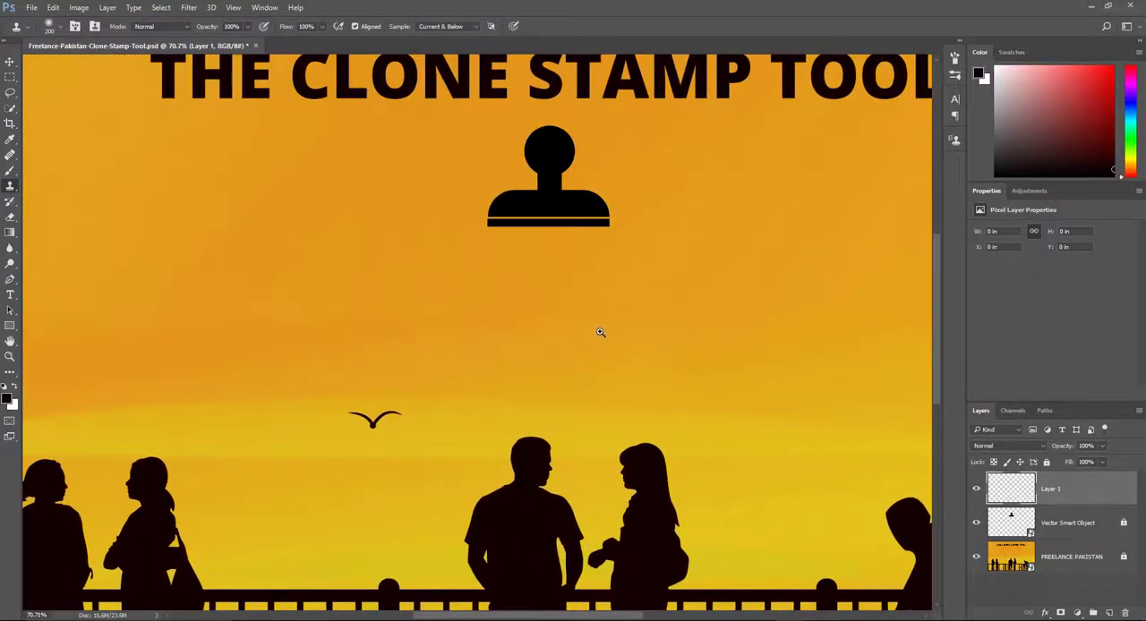
{"action": "left_click_drag", "start_coordinate": [600, 332], "coordinate": [591, 332]}
{"action": "left_click_drag", "start_coordinate": [671, 340], "coordinate": [583, 329]}
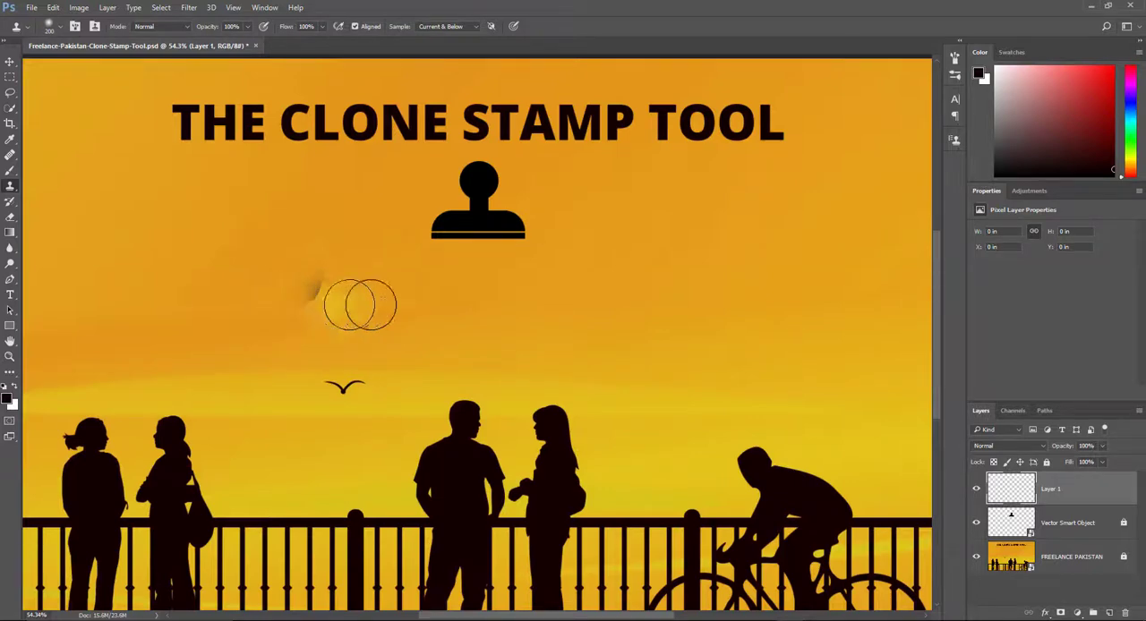
{"action": "left_click_drag", "start_coordinate": [338, 317], "coordinate": [315, 310]}
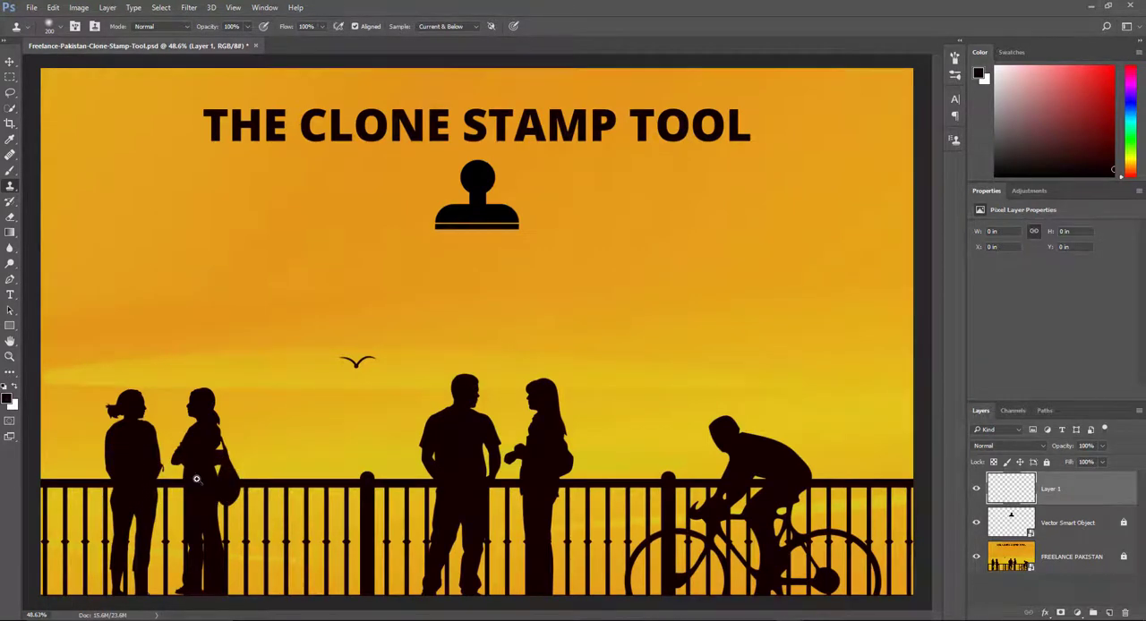
{"action": "scroll", "coordinate": [201, 478], "scroll_direction": "up", "scroll_amount": 3}
{"action": "left_click_drag", "start_coordinate": [565, 387], "coordinate": [747, 317]}
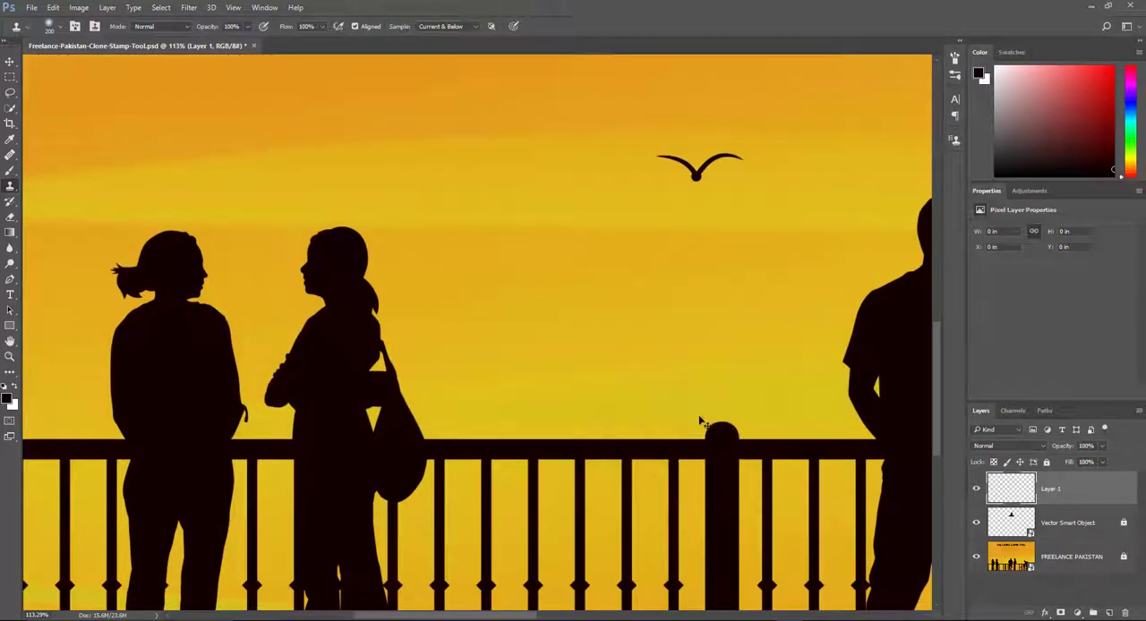
Try a clone stroke over the cyclist's back, and undo it.
{"action": "key", "text": "ctrl+0"}
{"action": "mouse_move", "coordinate": [669, 489]}
{"action": "left_mouse_down"}
{"action": "mouse_move", "coordinate": [729, 496]}
{"action": "mouse_move", "coordinate": [595, 397]}
{"action": "mouse_move", "coordinate": [636, 397]}
{"action": "mouse_move", "coordinate": [586, 391]}
{"action": "mouse_move", "coordinate": [601, 390]}
{"action": "left_mouse_up"}
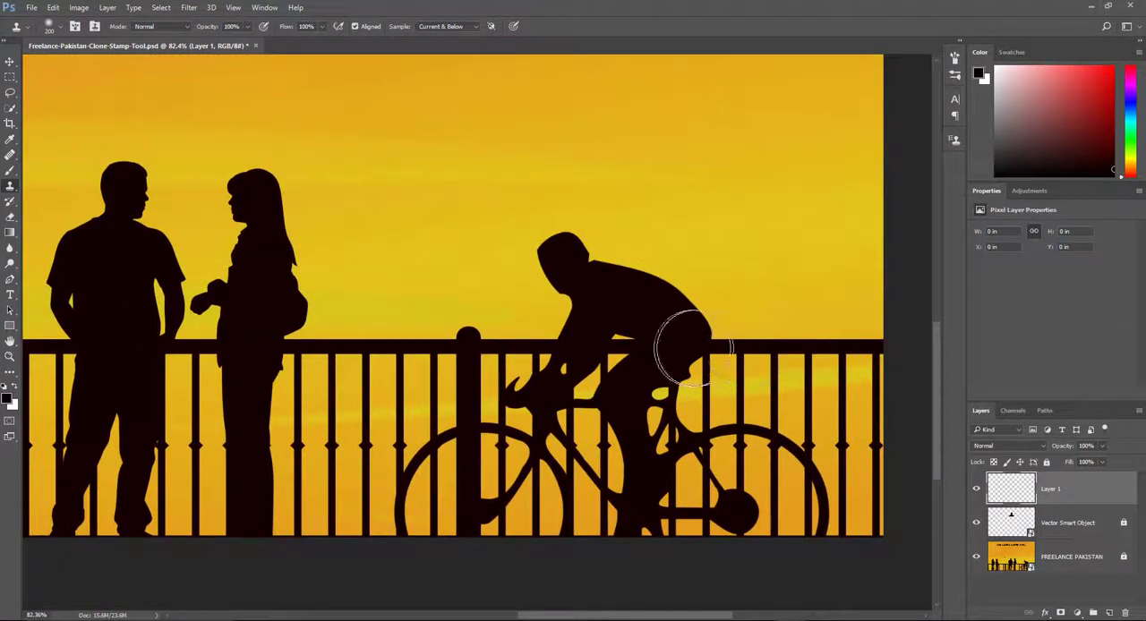
{"action": "left_click_drag", "start_coordinate": [614, 346], "coordinate": [548, 348]}
{"action": "key", "text": "ctrl+z"}
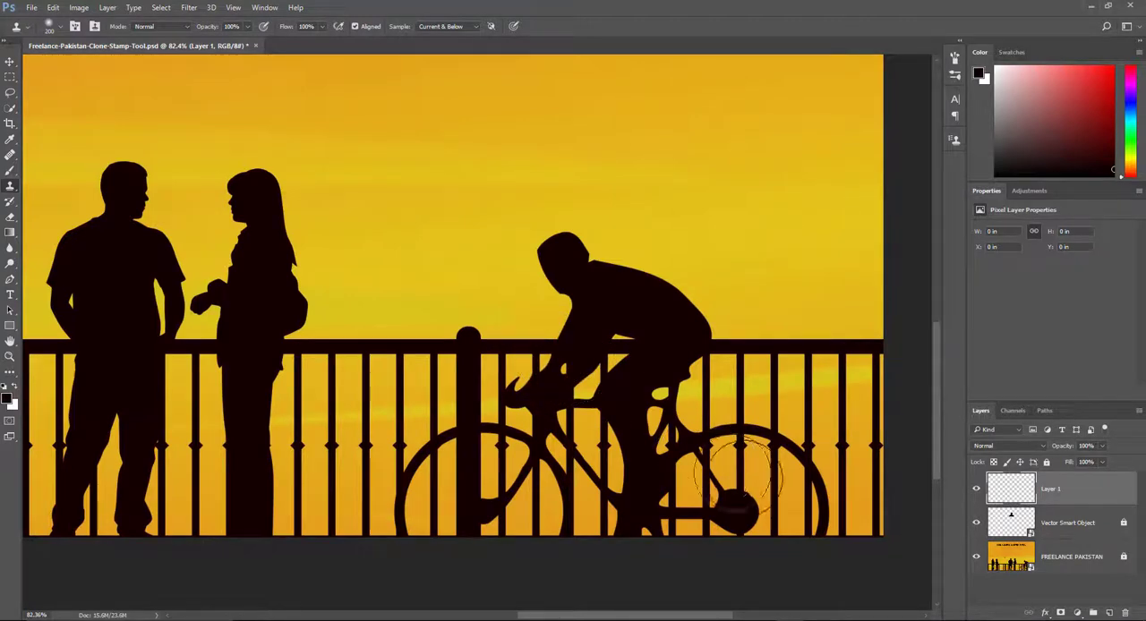
Examine the cyclist, the railing, the standing couple and the bird with the Clone Stamp's overlay preview.
{"action": "left_click_drag", "start_coordinate": [805, 434], "coordinate": [788, 416]}
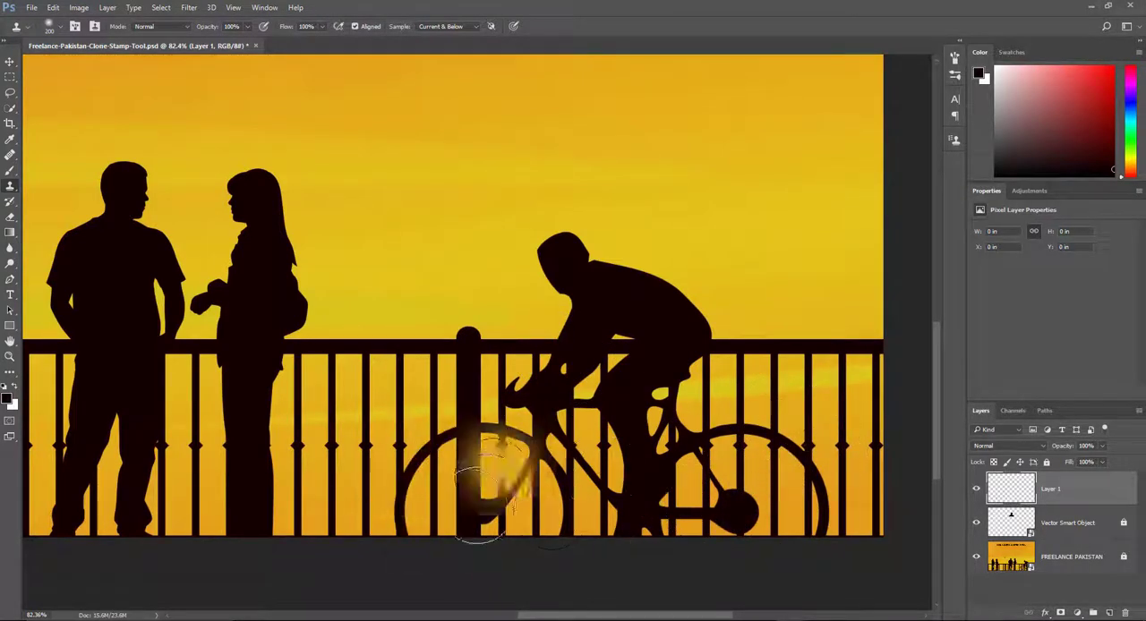
{"action": "scroll", "coordinate": [523, 481], "scroll_direction": "down", "scroll_amount": 3}
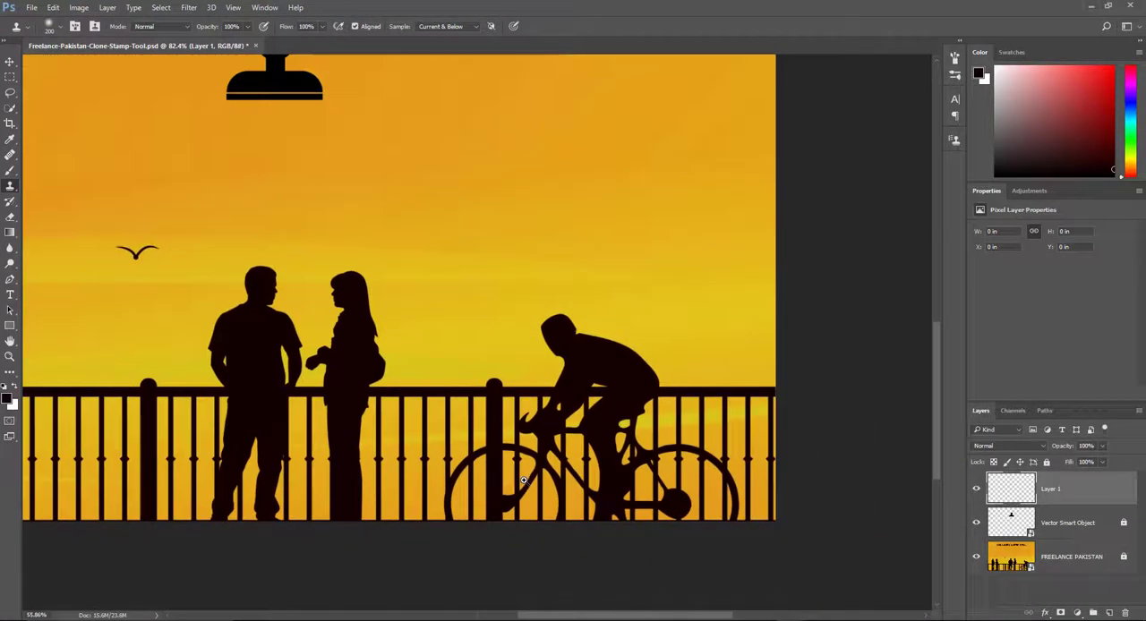
{"action": "scroll", "coordinate": [517, 469], "scroll_direction": "up", "scroll_amount": 5}
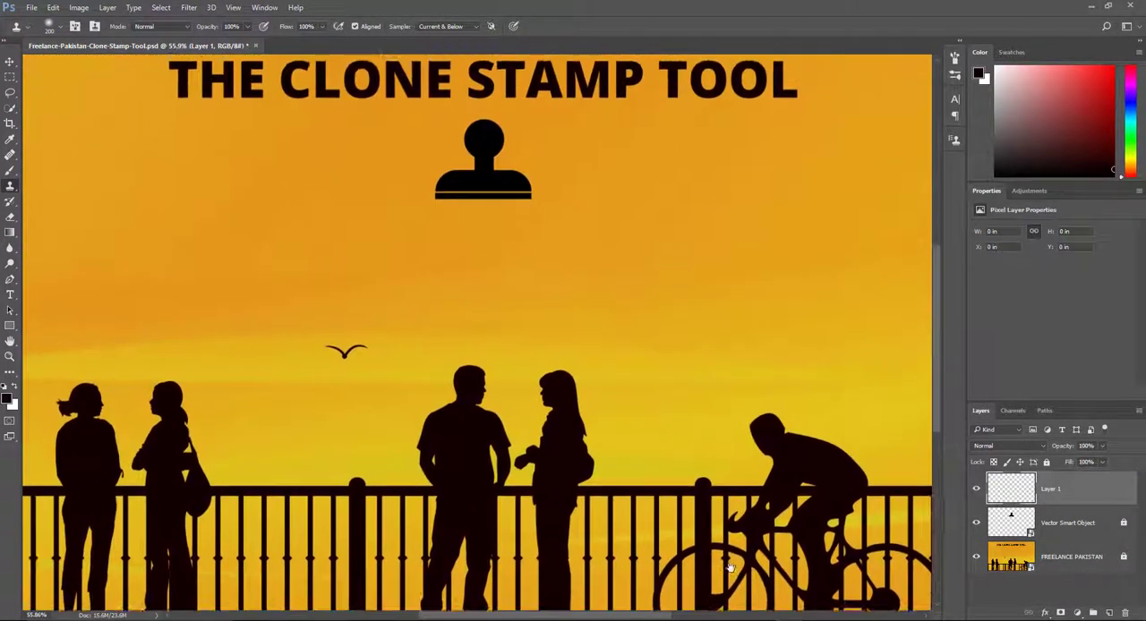
{"action": "left_click_drag", "start_coordinate": [664, 476], "coordinate": [512, 418]}
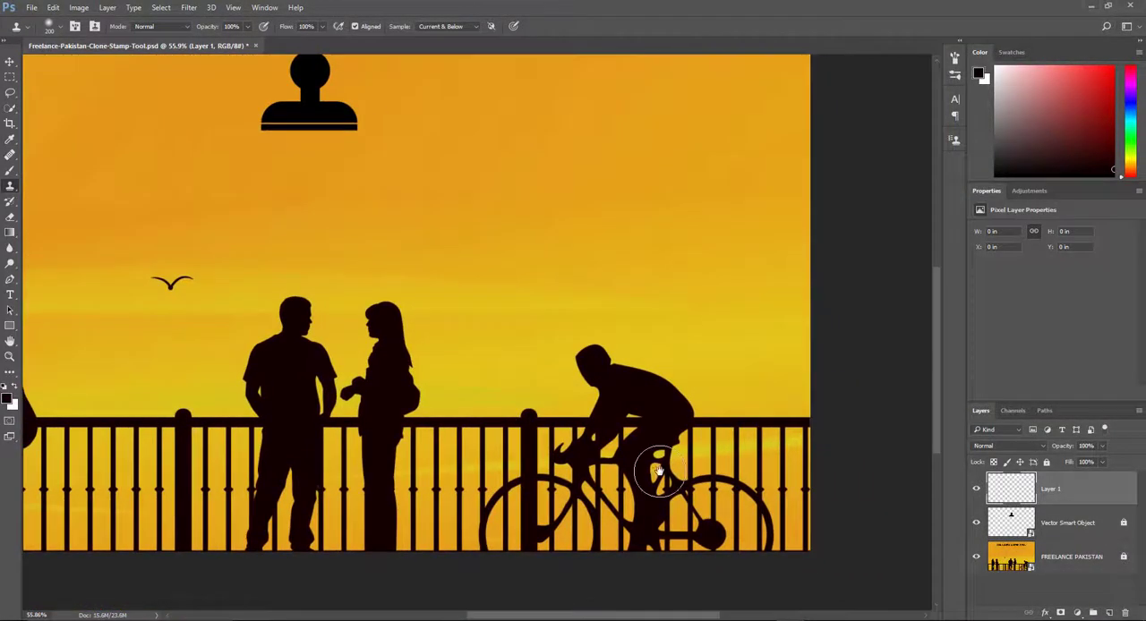
{"action": "scroll", "coordinate": [658, 470], "scroll_direction": "up", "scroll_amount": 2}
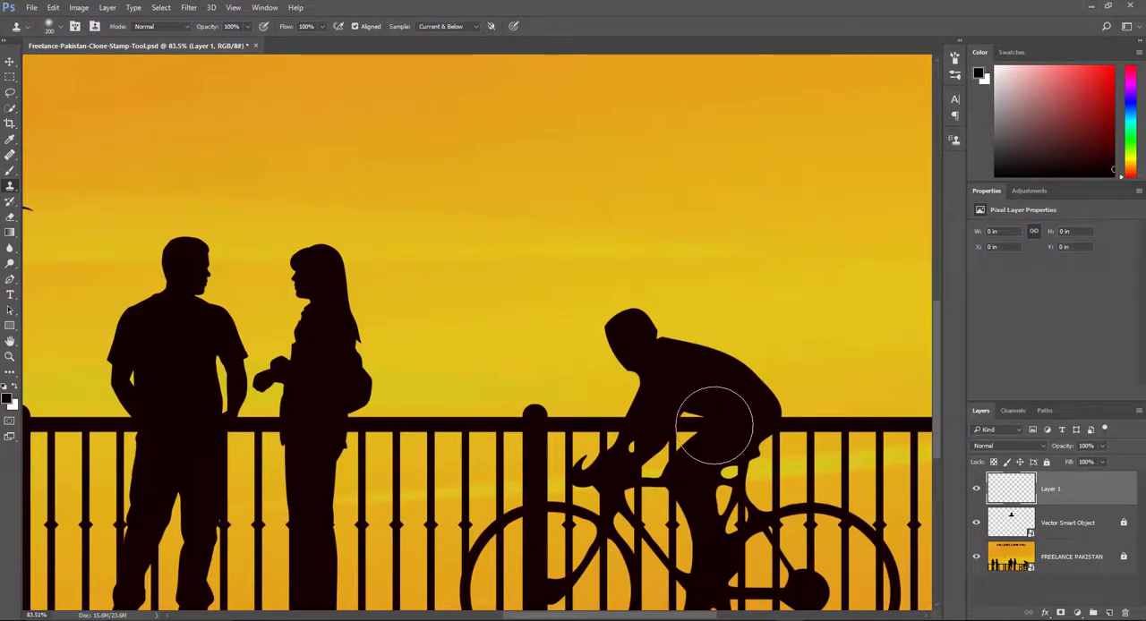
{"action": "mouse_move", "coordinate": [288, 441]}
{"action": "left_mouse_down"}
{"action": "mouse_move", "coordinate": [450, 457]}
{"action": "mouse_move", "coordinate": [864, 455]}
{"action": "left_mouse_up"}
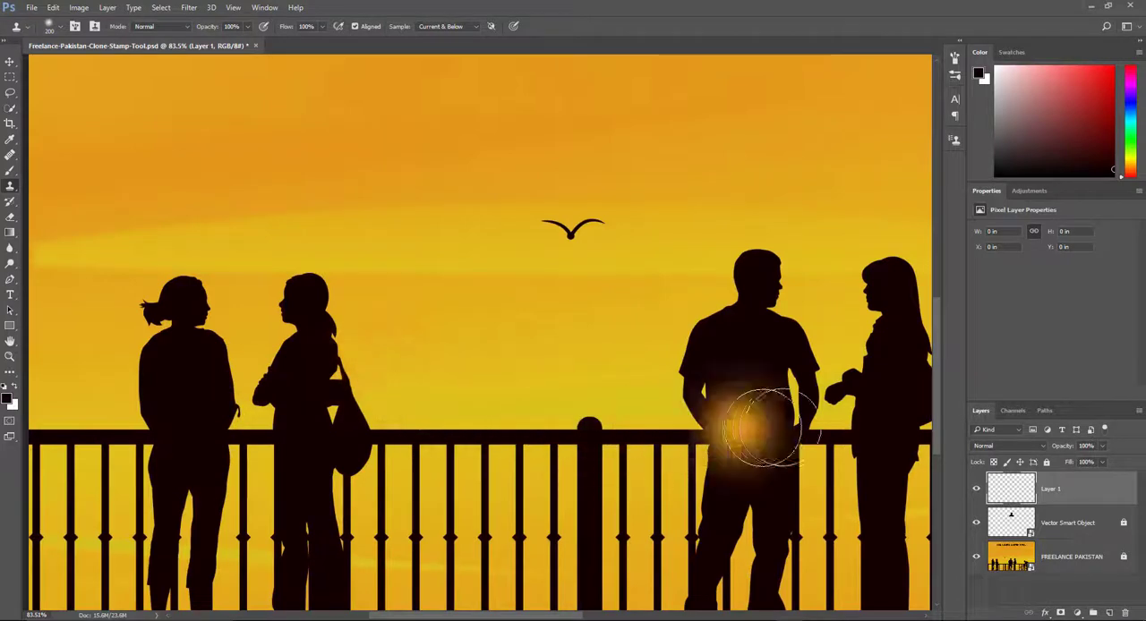
{"action": "left_click_drag", "start_coordinate": [773, 427], "coordinate": [369, 401]}
{"action": "left_click_drag", "start_coordinate": [580, 406], "coordinate": [454, 414]}
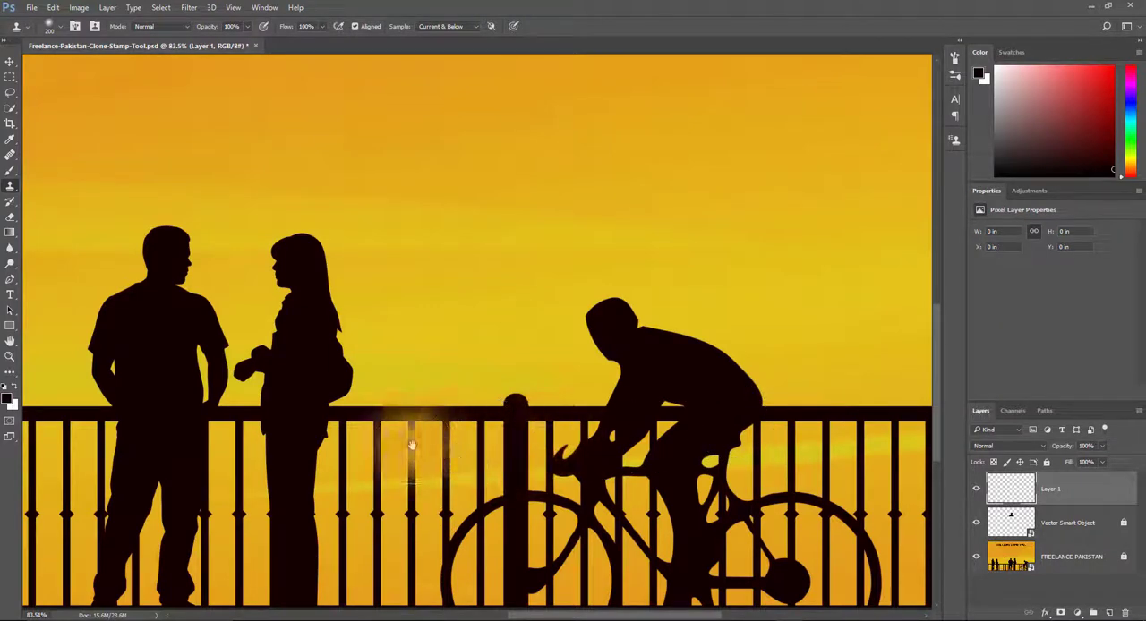
{"action": "scroll", "coordinate": [404, 433], "scroll_direction": "left", "scroll_amount": 5}
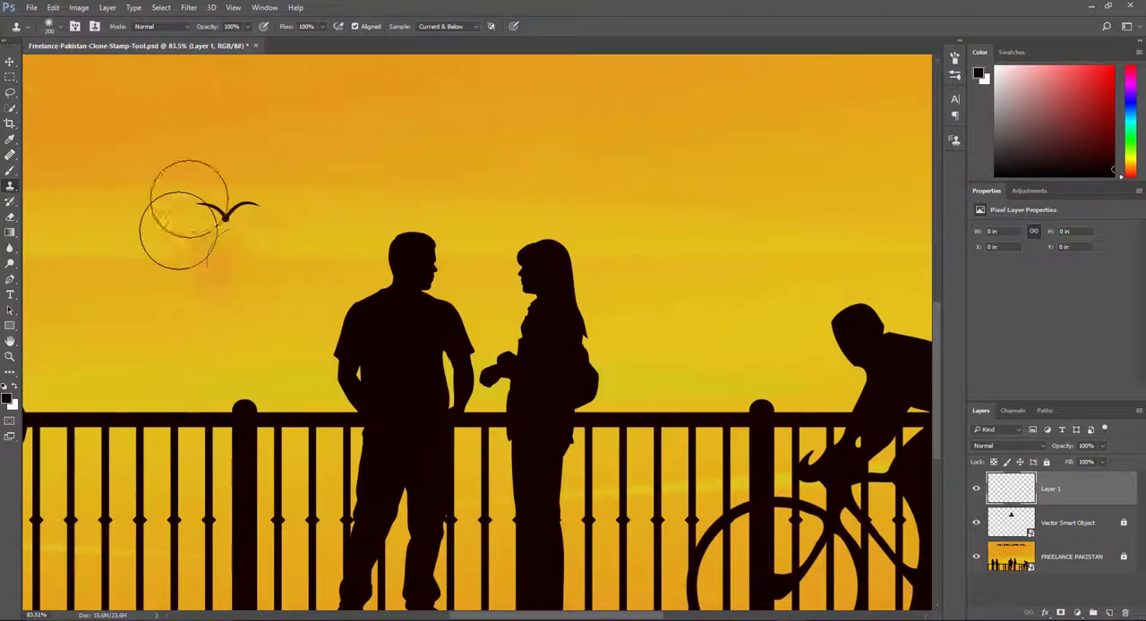
{"action": "mouse_move", "coordinate": [711, 299]}
{"action": "left_mouse_down"}
{"action": "mouse_move", "coordinate": [658, 386]}
{"action": "mouse_move", "coordinate": [606, 388]}
{"action": "mouse_move", "coordinate": [537, 357]}
{"action": "left_mouse_up"}
{"action": "mouse_move", "coordinate": [654, 413]}
{"action": "left_mouse_down"}
{"action": "mouse_move", "coordinate": [586, 348]}
{"action": "mouse_move", "coordinate": [555, 363]}
{"action": "mouse_move", "coordinate": [593, 366]}
{"action": "left_mouse_up"}
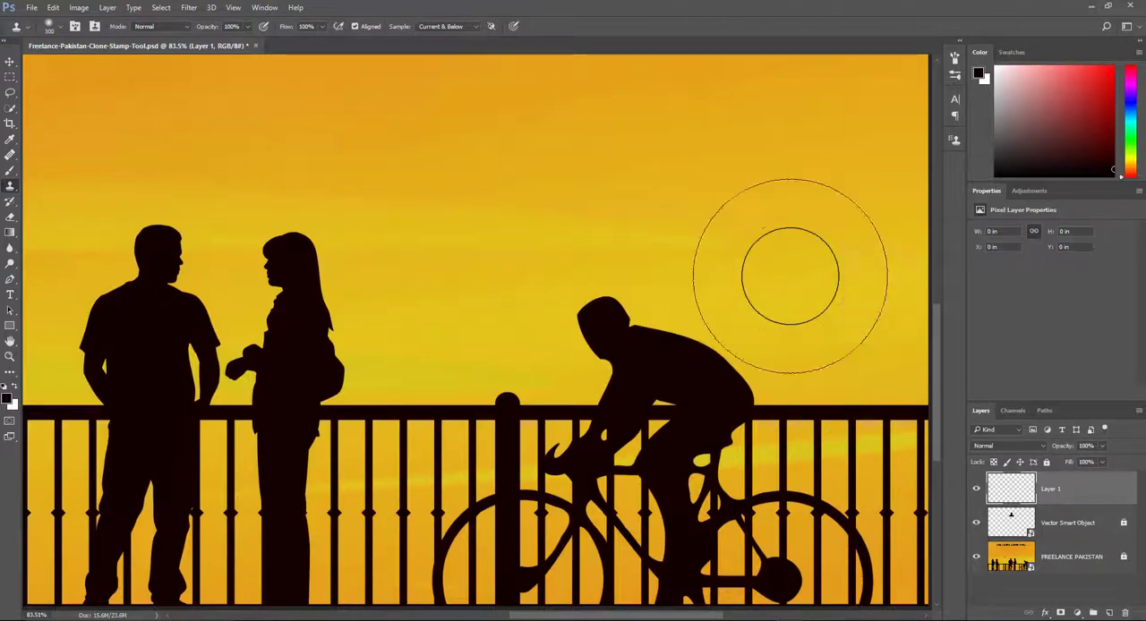
Try out a 464 px Clone Stamp brush with 0% hardness over the sky.
{"action": "right_click", "coordinate": [709, 192]}
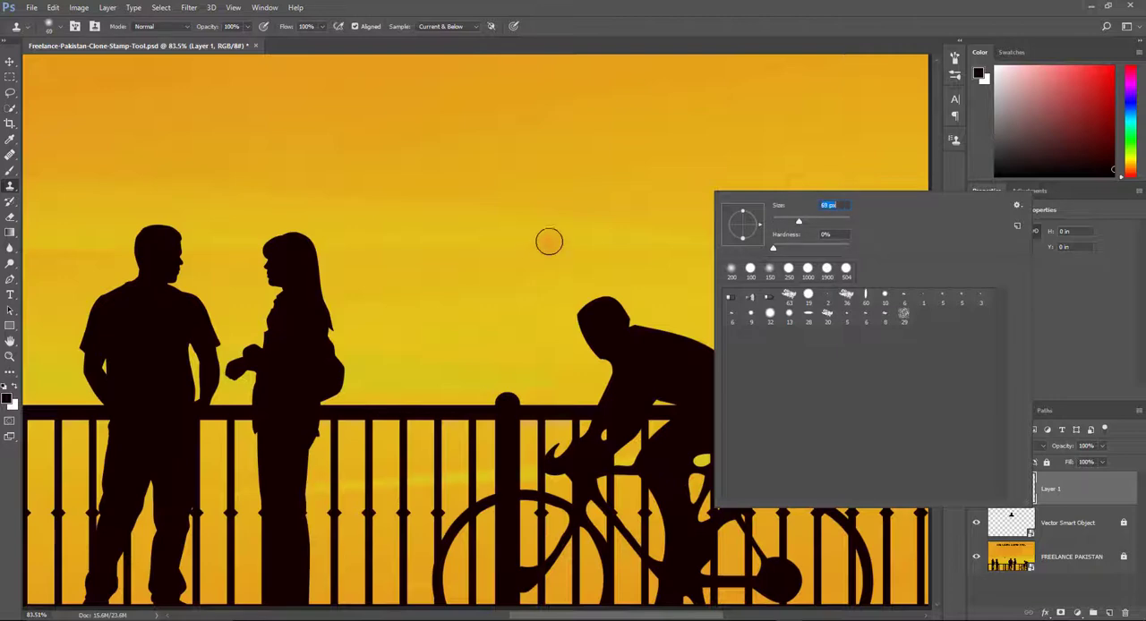
{"action": "left_click_drag", "start_coordinate": [851, 230], "coordinate": [830, 227]}
{"action": "left_click", "coordinate": [590, 243]}
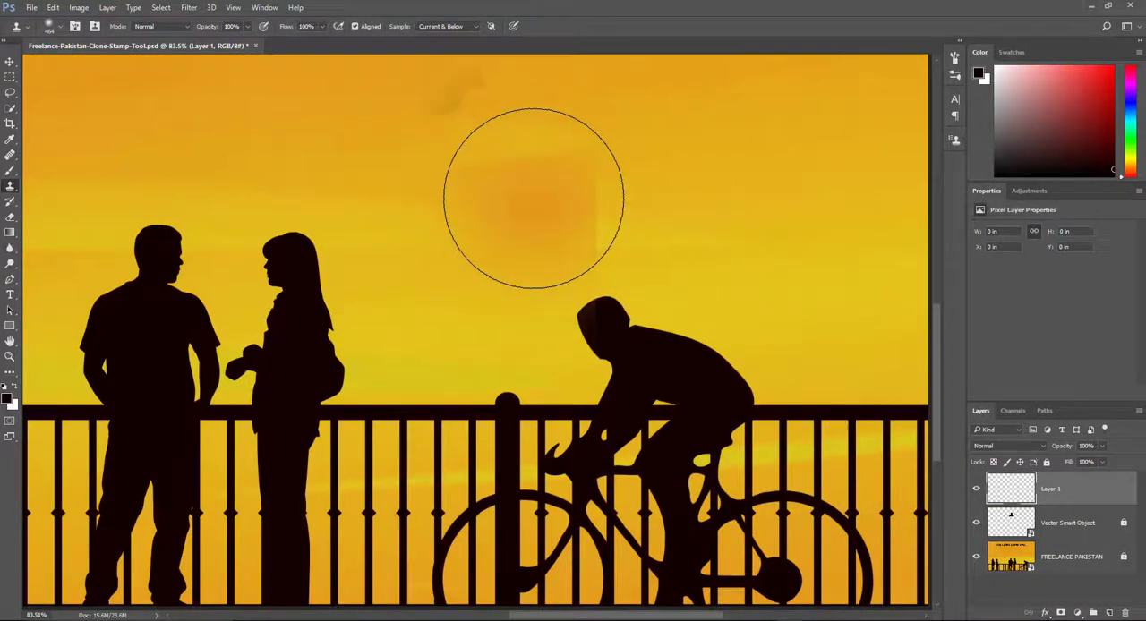
Sample the sky beside the cyclist, try cloning it over his head with a small brush, and undo the stroke.
{"action": "key", "text": "alt"}
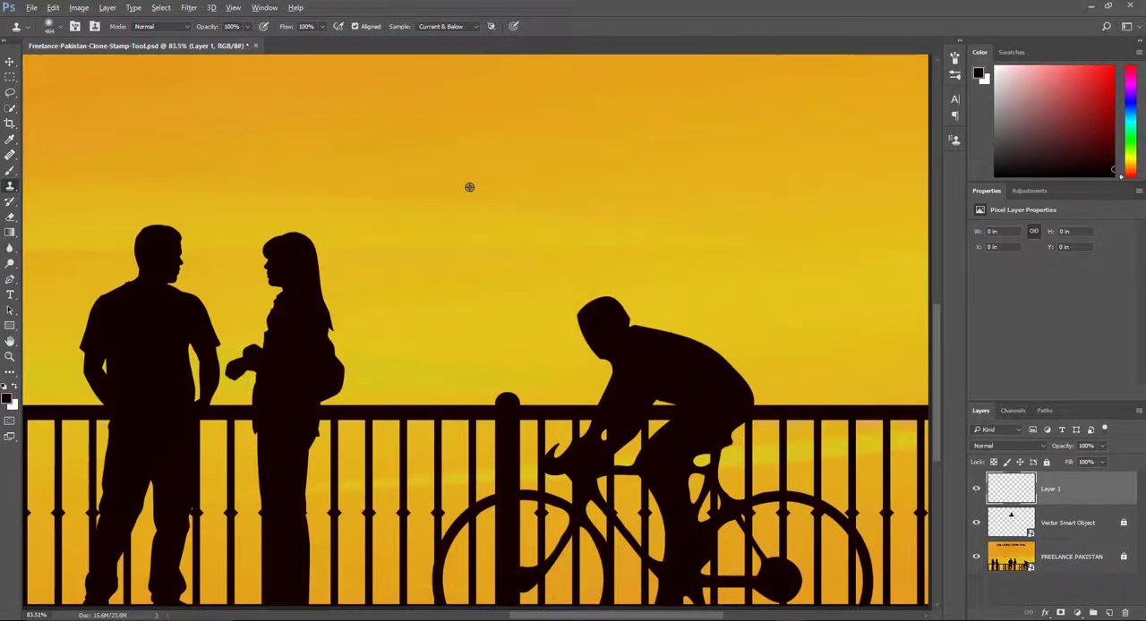
{"action": "mouse_move", "coordinate": [469, 187]}
{"action": "left_mouse_down"}
{"action": "mouse_move", "coordinate": [384, 215]}
{"action": "mouse_move", "coordinate": [528, 250]}
{"action": "mouse_move", "coordinate": [788, 251]}
{"action": "mouse_move", "coordinate": [358, 253]}
{"action": "mouse_move", "coordinate": [439, 259]}
{"action": "mouse_move", "coordinate": [464, 106]}
{"action": "mouse_move", "coordinate": [474, 351]}
{"action": "mouse_move", "coordinate": [492, 119]}
{"action": "mouse_move", "coordinate": [493, 376]}
{"action": "mouse_move", "coordinate": [537, 207]}
{"action": "mouse_move", "coordinate": [813, 237]}
{"action": "mouse_move", "coordinate": [680, 253]}
{"action": "mouse_move", "coordinate": [393, 251]}
{"action": "mouse_move", "coordinate": [501, 246]}
{"action": "mouse_move", "coordinate": [432, 244]}
{"action": "mouse_move", "coordinate": [459, 244]}
{"action": "left_mouse_up"}
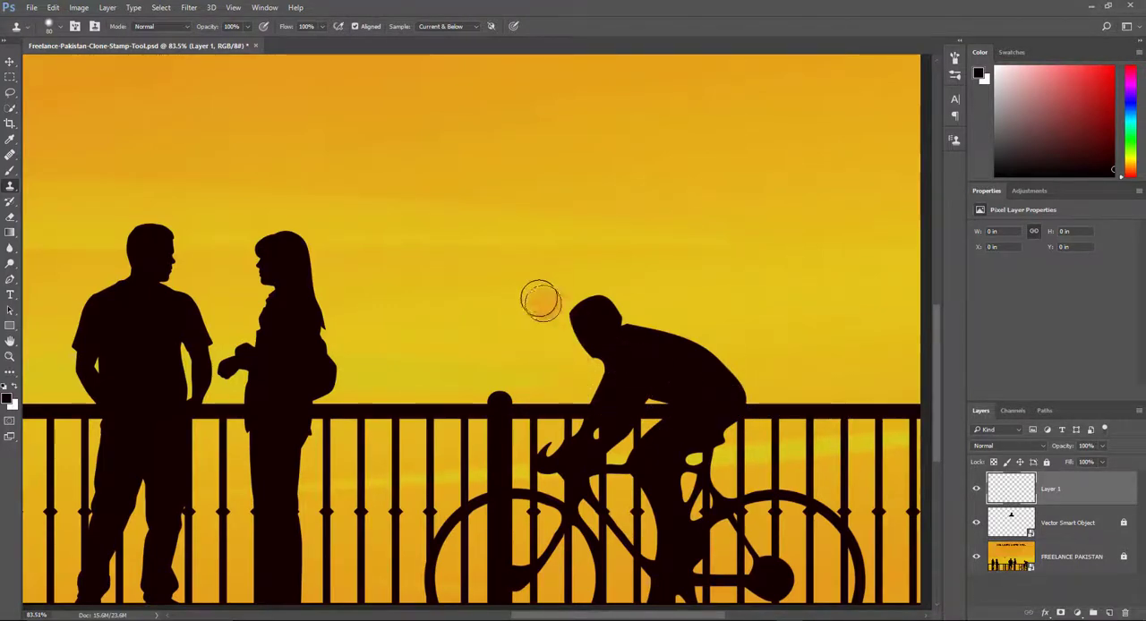
{"action": "left_click_drag", "start_coordinate": [573, 309], "coordinate": [602, 297]}
{"action": "key", "text": "ctrl+z"}
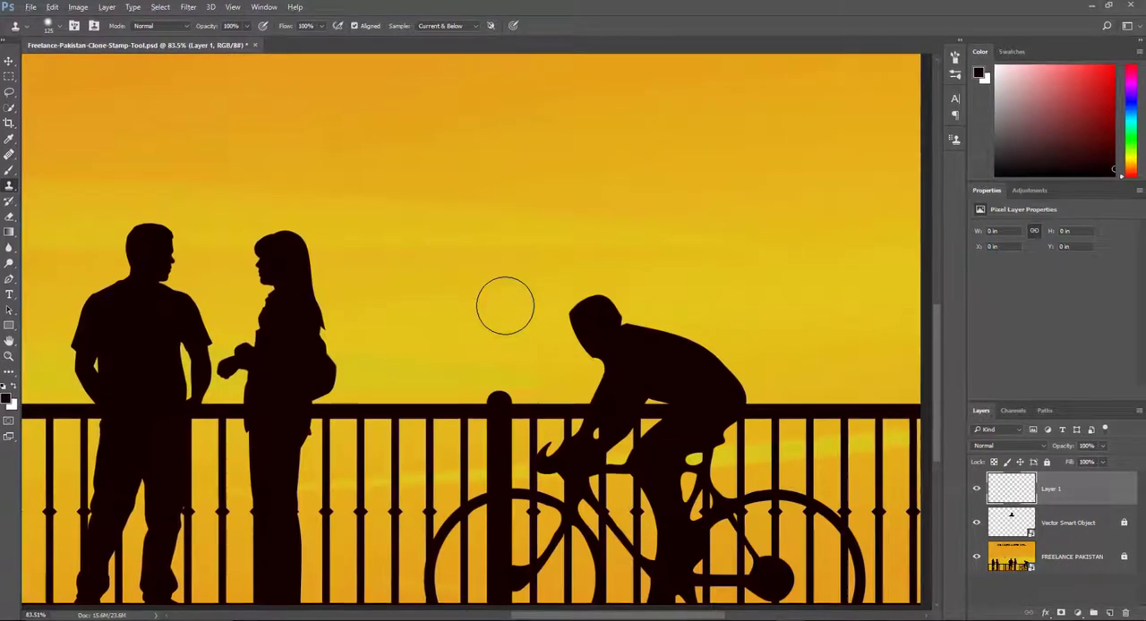
Clone nearby sky over the cyclist's head and upper back on Layer 1, and hide and reshow the layer to compare.
{"action": "key", "text": "alt"}
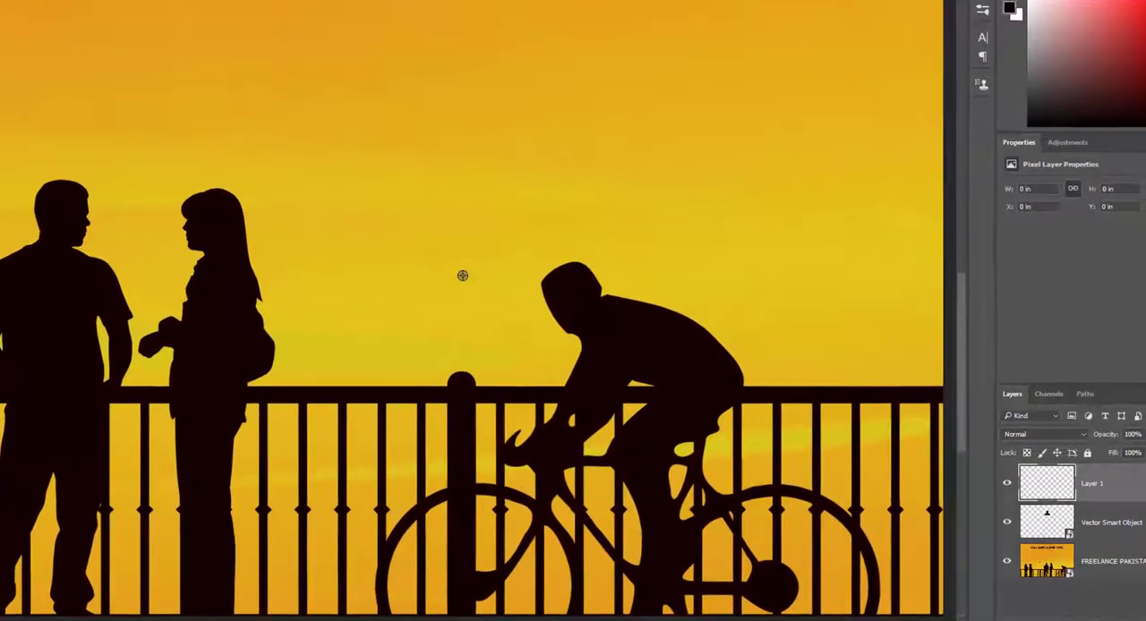
{"action": "left_click", "coordinate": [413, 234], "text": "alt"}
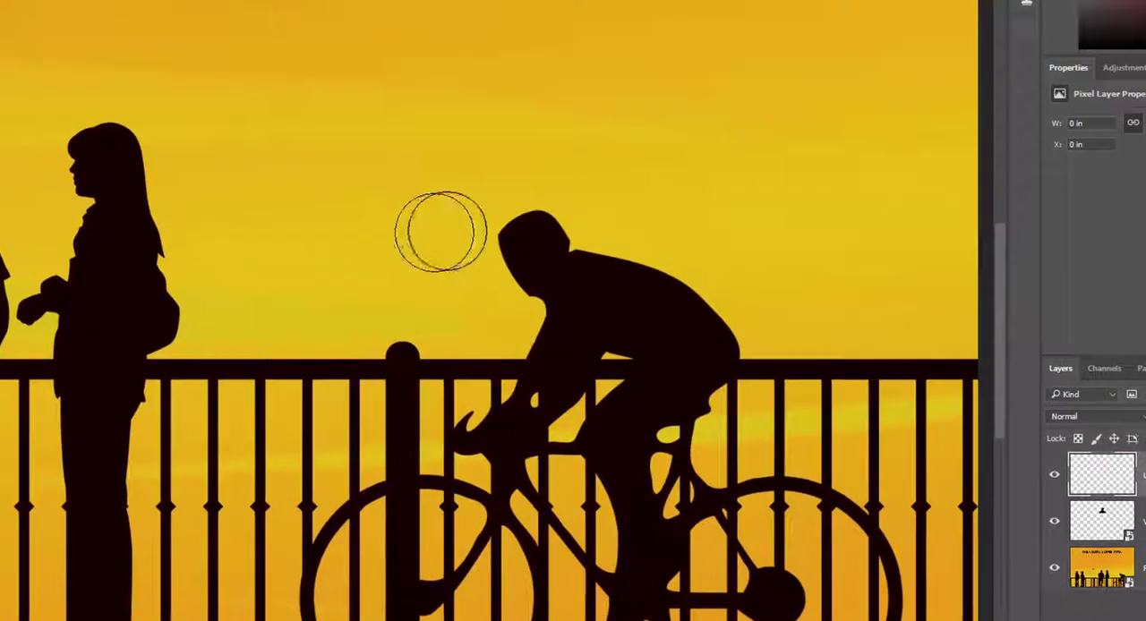
{"action": "mouse_move", "coordinate": [506, 228]}
{"action": "left_mouse_down"}
{"action": "mouse_move", "coordinate": [547, 226]}
{"action": "mouse_move", "coordinate": [499, 239]}
{"action": "mouse_move", "coordinate": [572, 239]}
{"action": "mouse_move", "coordinate": [561, 251]}
{"action": "mouse_move", "coordinate": [569, 247]}
{"action": "mouse_move", "coordinate": [533, 238]}
{"action": "mouse_move", "coordinate": [554, 251]}
{"action": "mouse_move", "coordinate": [526, 250]}
{"action": "mouse_move", "coordinate": [403, 228]}
{"action": "mouse_move", "coordinate": [400, 243]}
{"action": "mouse_move", "coordinate": [333, 222]}
{"action": "mouse_move", "coordinate": [363, 215]}
{"action": "mouse_move", "coordinate": [635, 278]}
{"action": "mouse_move", "coordinate": [564, 265]}
{"action": "mouse_move", "coordinate": [560, 253]}
{"action": "mouse_move", "coordinate": [623, 254]}
{"action": "left_mouse_up"}
{"action": "left_click", "coordinate": [362, 215], "text": "alt"}
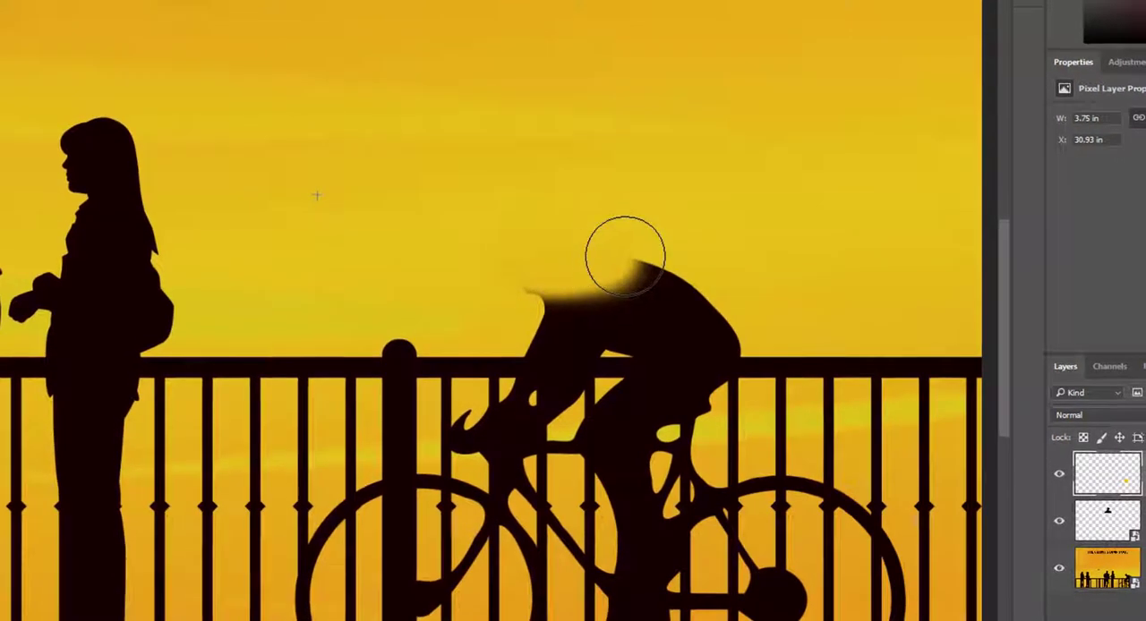
{"action": "mouse_move", "coordinate": [544, 268]}
{"action": "left_mouse_down"}
{"action": "mouse_move", "coordinate": [568, 250]}
{"action": "mouse_move", "coordinate": [689, 250]}
{"action": "mouse_move", "coordinate": [535, 275]}
{"action": "mouse_move", "coordinate": [674, 281]}
{"action": "left_mouse_up"}
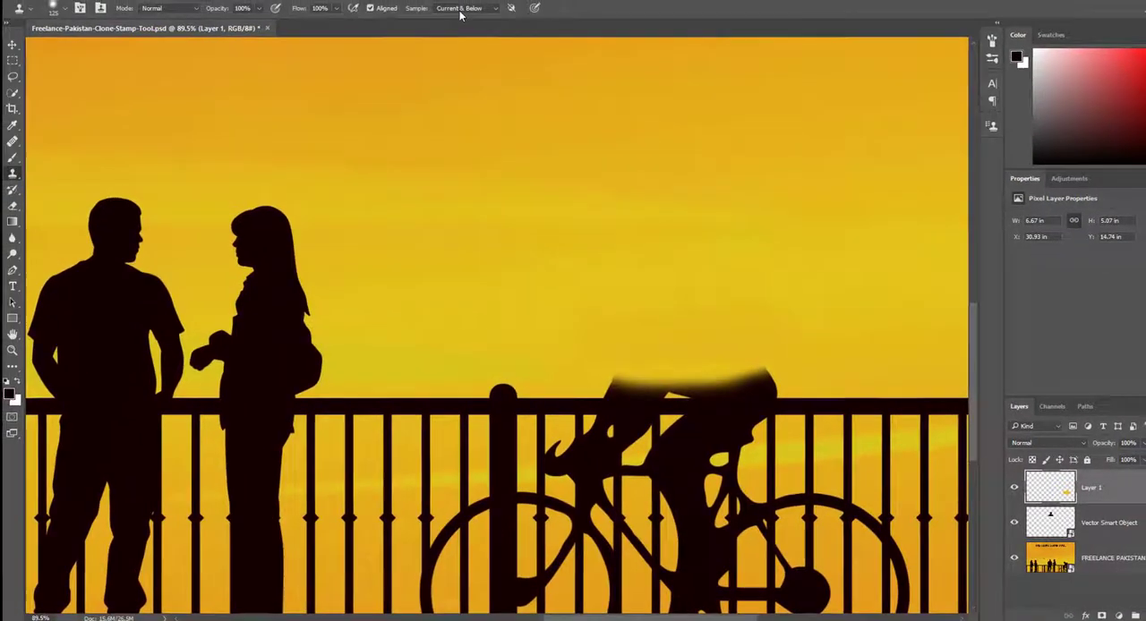
{"action": "left_click", "coordinate": [1010, 489]}
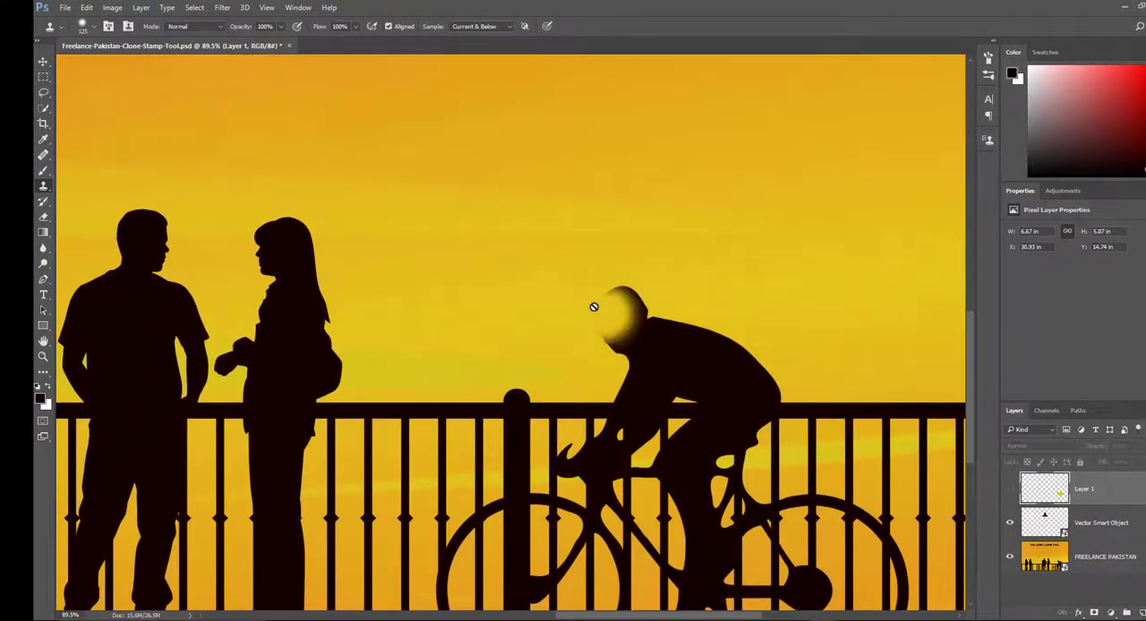
{"action": "left_click", "coordinate": [1010, 489]}
Sample the railing's upper edge behind the cyclist and clone sky and rail over the remaining part of his back.
{"action": "scroll", "coordinate": [805, 404], "scroll_direction": "up", "scroll_amount": 2}
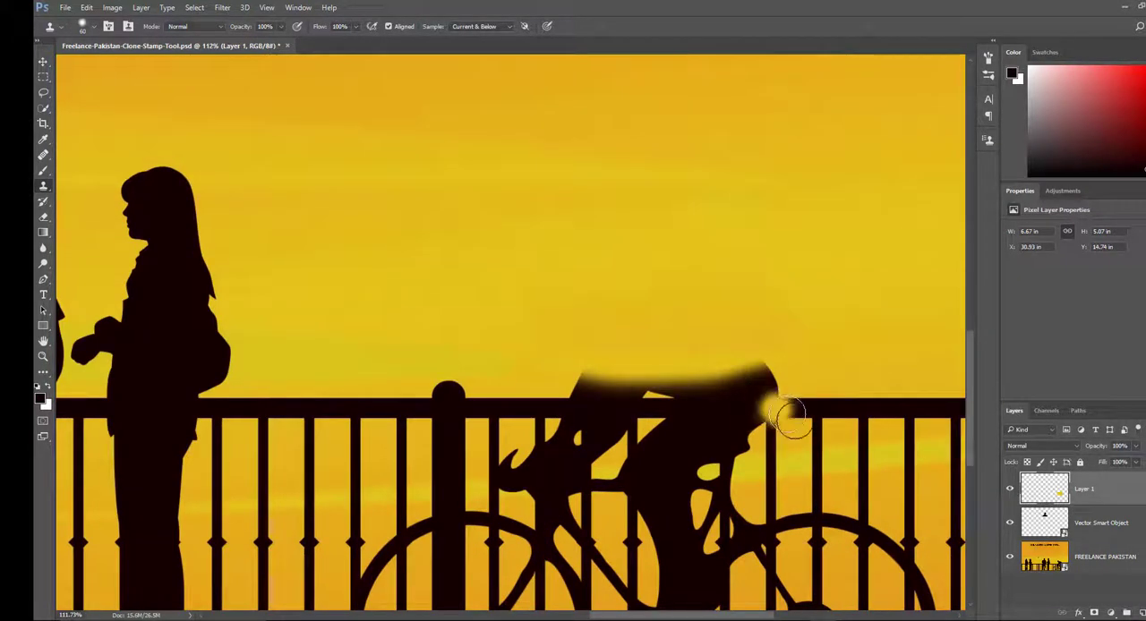
{"action": "mouse_move", "coordinate": [794, 424]}
{"action": "left_mouse_down"}
{"action": "mouse_move", "coordinate": [815, 429]}
{"action": "mouse_move", "coordinate": [766, 423]}
{"action": "mouse_move", "coordinate": [820, 433]}
{"action": "left_mouse_up"}
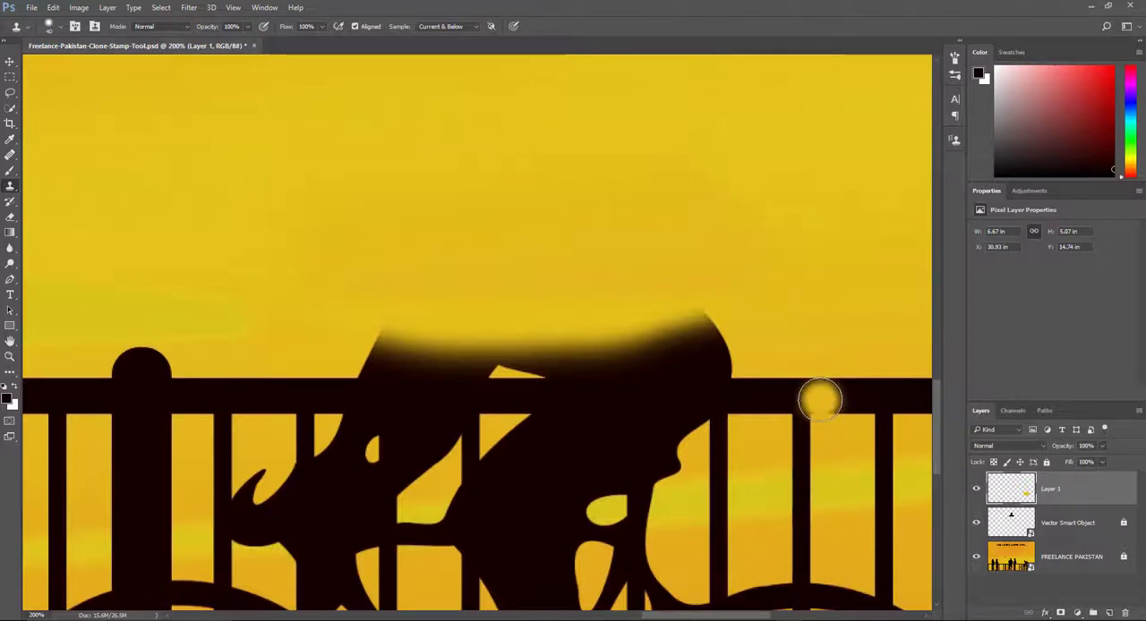
{"action": "key", "text": "ctrl+space"}
{"action": "left_click_drag", "start_coordinate": [738, 446], "coordinate": [769, 447]}
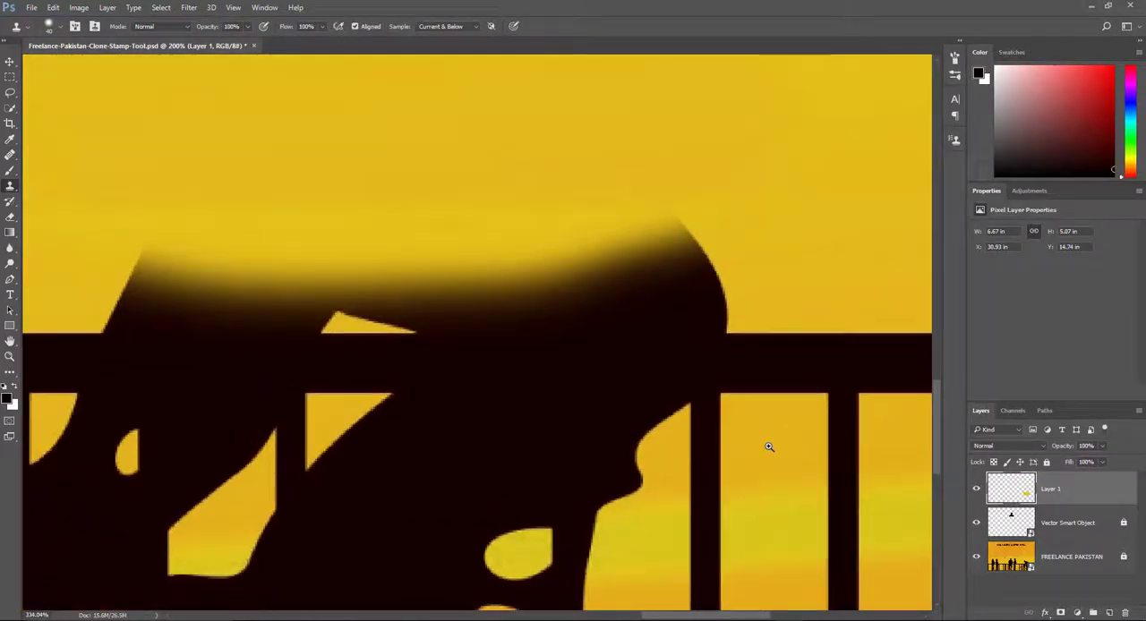
{"action": "key", "text": "space"}
{"action": "left_click_drag", "start_coordinate": [844, 456], "coordinate": [603, 391]}
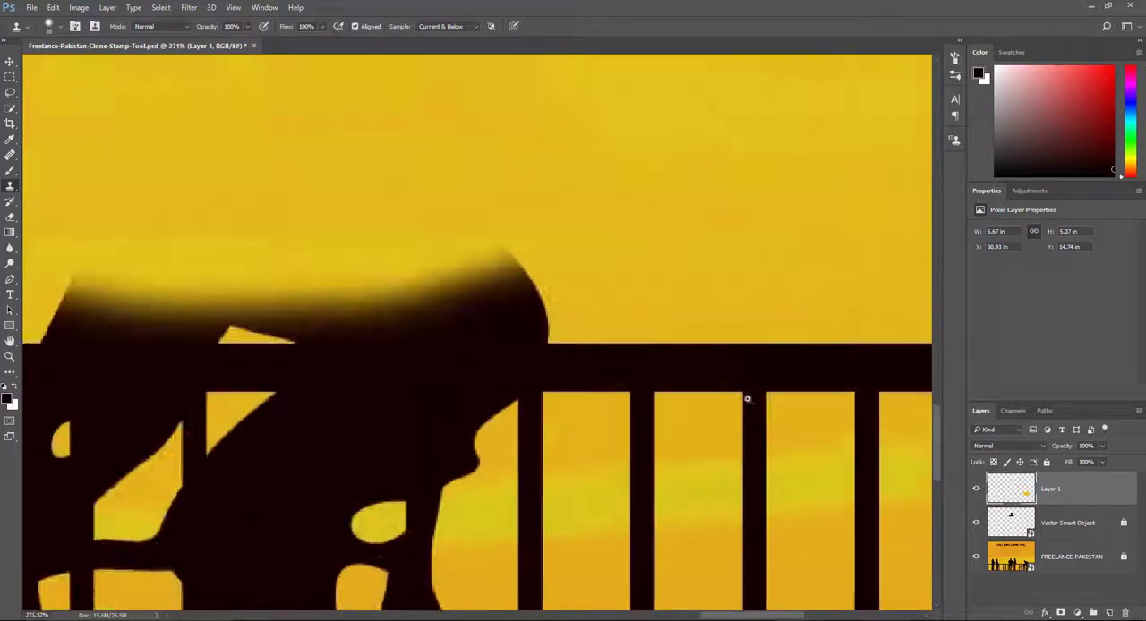
{"action": "key", "text": "ctrl+space"}
{"action": "mouse_move", "coordinate": [746, 400]}
{"action": "left_mouse_down"}
{"action": "mouse_move", "coordinate": [761, 405]}
{"action": "mouse_move", "coordinate": [617, 364]}
{"action": "mouse_move", "coordinate": [642, 350]}
{"action": "left_mouse_up"}
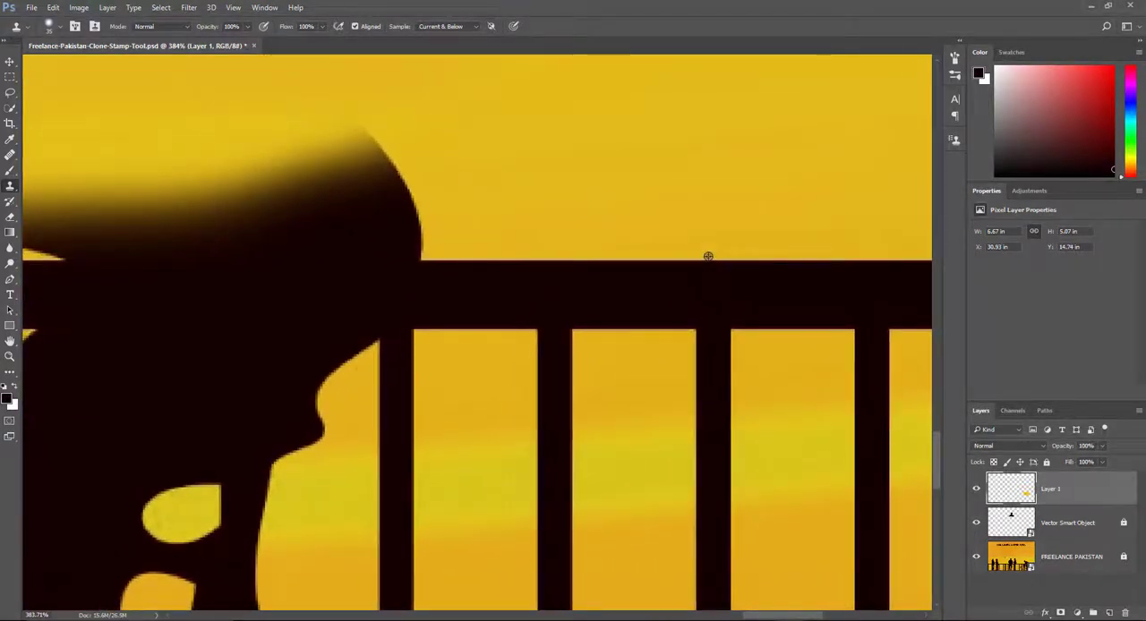
{"action": "left_click", "coordinate": [708, 256], "text": "alt"}
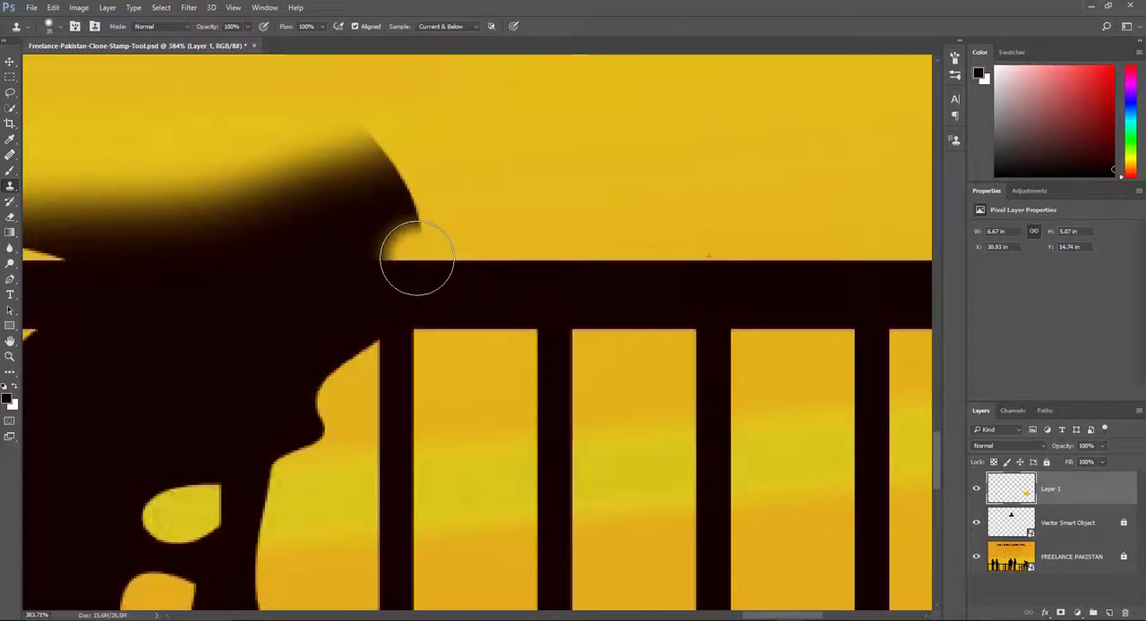
{"action": "mouse_move", "coordinate": [417, 258]}
{"action": "left_mouse_down"}
{"action": "mouse_move", "coordinate": [412, 204]}
{"action": "mouse_move", "coordinate": [401, 219]}
{"action": "mouse_move", "coordinate": [389, 168]}
{"action": "mouse_move", "coordinate": [369, 179]}
{"action": "mouse_move", "coordinate": [371, 154]}
{"action": "mouse_move", "coordinate": [324, 179]}
{"action": "mouse_move", "coordinate": [339, 172]}
{"action": "mouse_move", "coordinate": [309, 170]}
{"action": "mouse_move", "coordinate": [303, 229]}
{"action": "mouse_move", "coordinate": [349, 240]}
{"action": "mouse_move", "coordinate": [315, 232]}
{"action": "mouse_move", "coordinate": [399, 232]}
{"action": "mouse_move", "coordinate": [275, 241]}
{"action": "mouse_move", "coordinate": [314, 236]}
{"action": "mouse_move", "coordinate": [231, 230]}
{"action": "mouse_move", "coordinate": [204, 232]}
{"action": "left_mouse_up"}
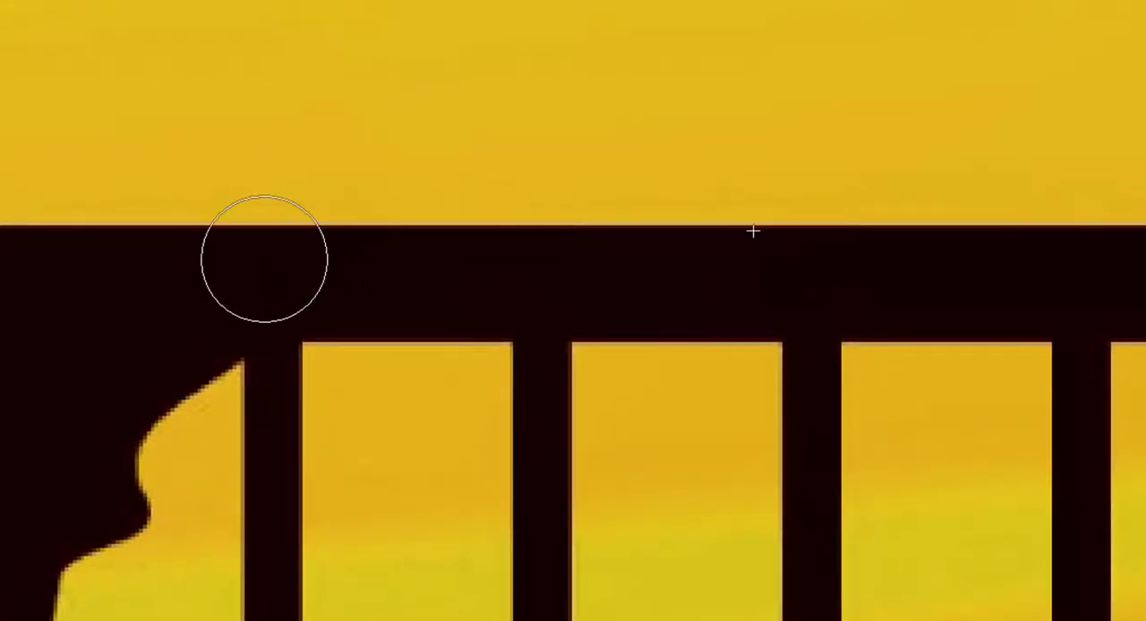
Try cloning an unaligned railing post below the rail beside the cyclist, and hide and reshow Layer 1 to compare.
{"action": "left_click_drag", "start_coordinate": [265, 259], "coordinate": [276, 367]}
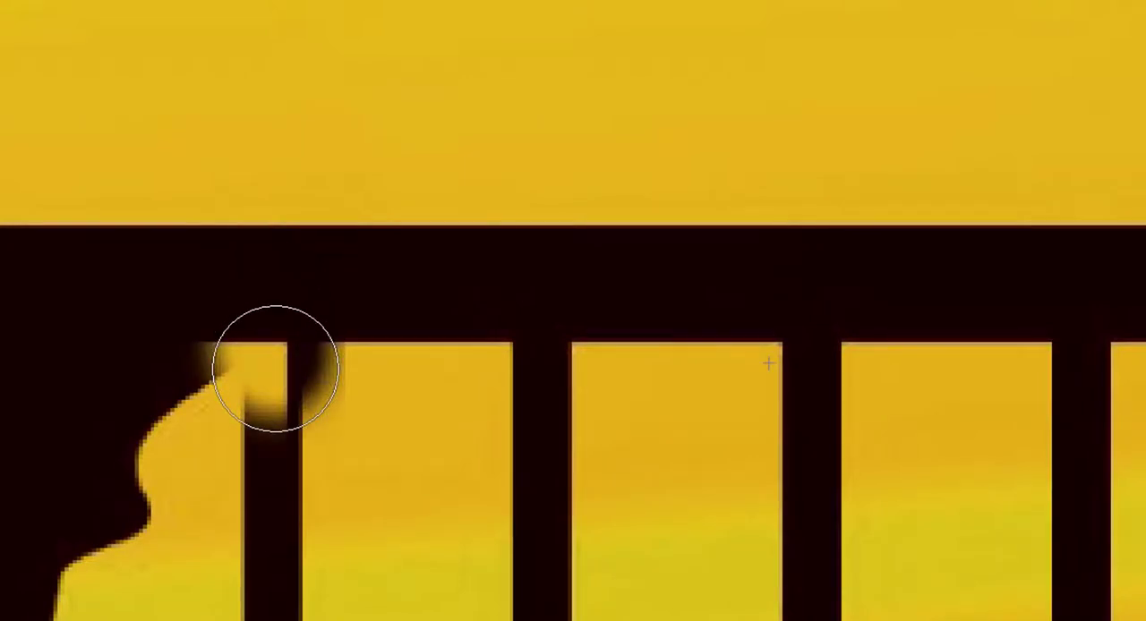
{"action": "mouse_move", "coordinate": [276, 368]}
{"action": "left_mouse_down"}
{"action": "mouse_move", "coordinate": [304, 429]}
{"action": "mouse_move", "coordinate": [265, 386]}
{"action": "mouse_move", "coordinate": [263, 453]}
{"action": "mouse_move", "coordinate": [299, 560]}
{"action": "mouse_move", "coordinate": [270, 481]}
{"action": "left_mouse_up"}
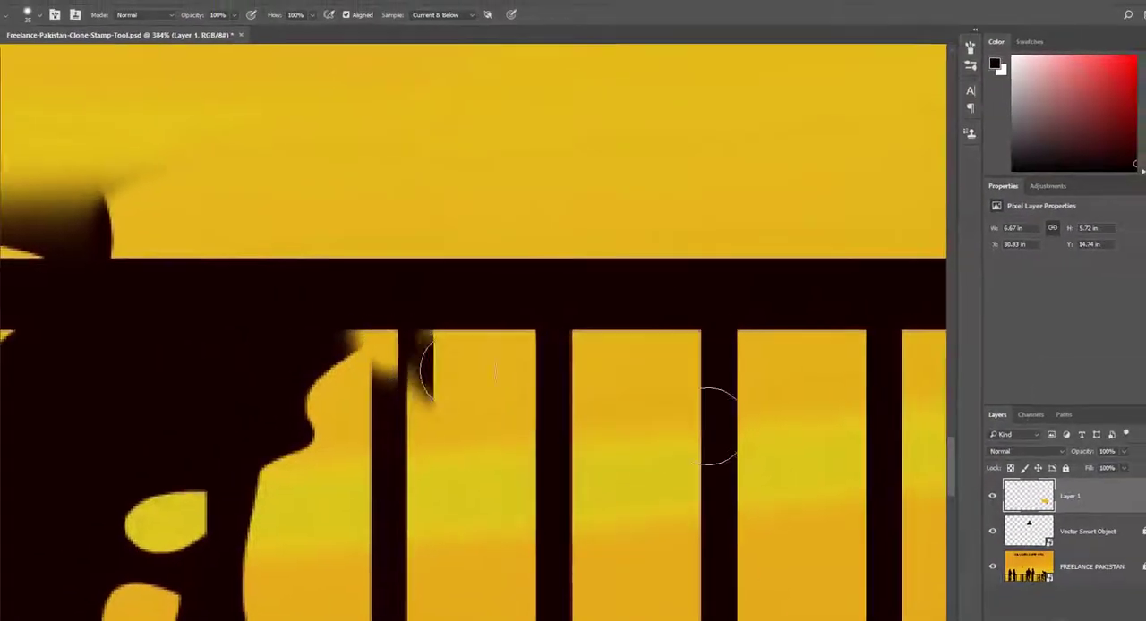
{"action": "left_click", "coordinate": [977, 489]}
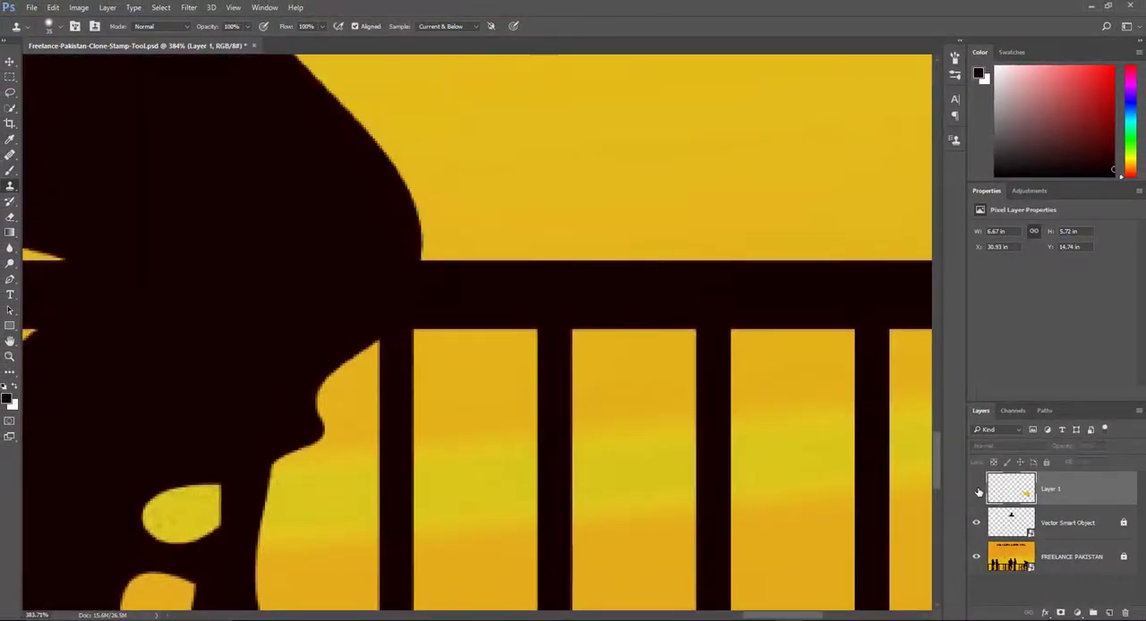
{"action": "left_click", "coordinate": [976, 489]}
{"action": "left_click", "coordinate": [976, 488]}
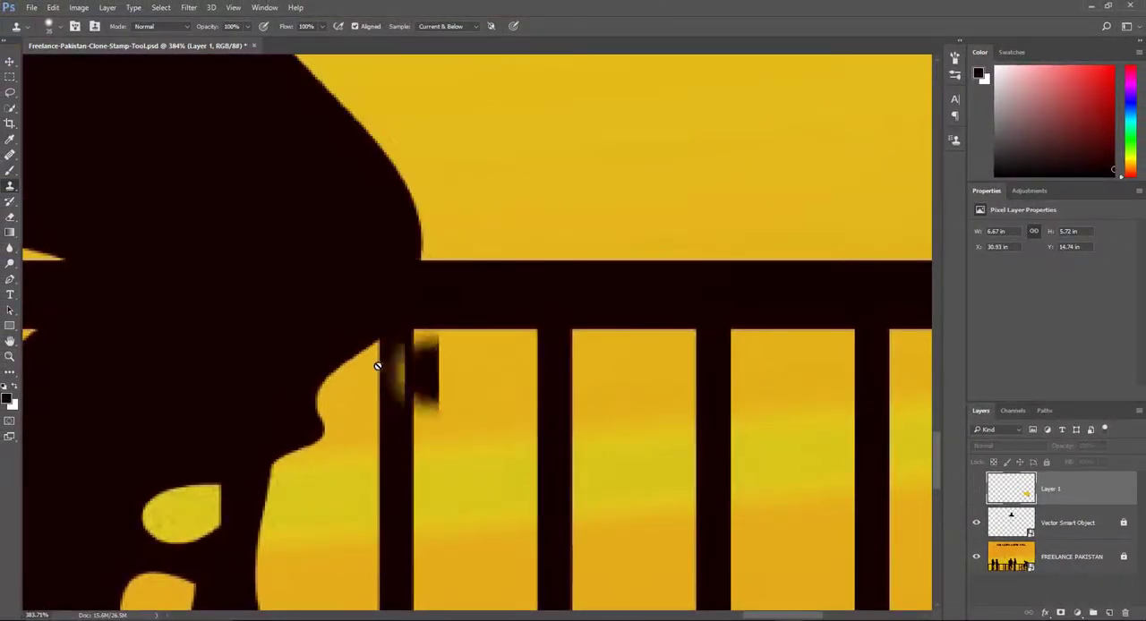
{"action": "left_click", "coordinate": [977, 489]}
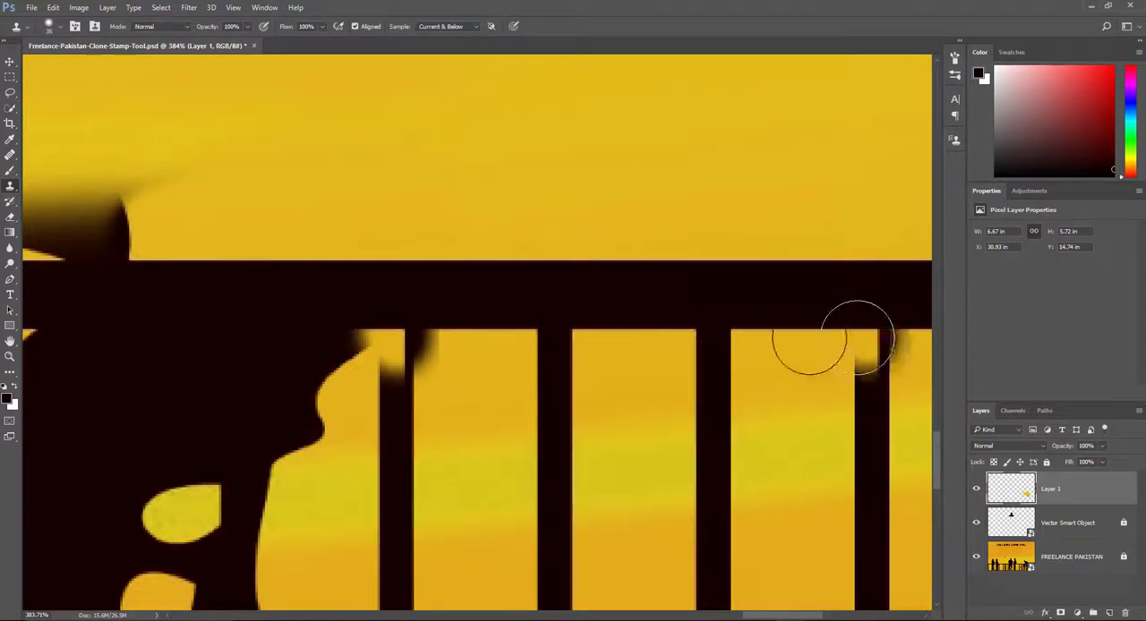
Sample a rail-and-post junction, clone aligned posts and sky over the cyclist's lower back and seat, and toggle Layer 1 to compare.
{"action": "left_click", "coordinate": [558, 335], "text": "alt"}
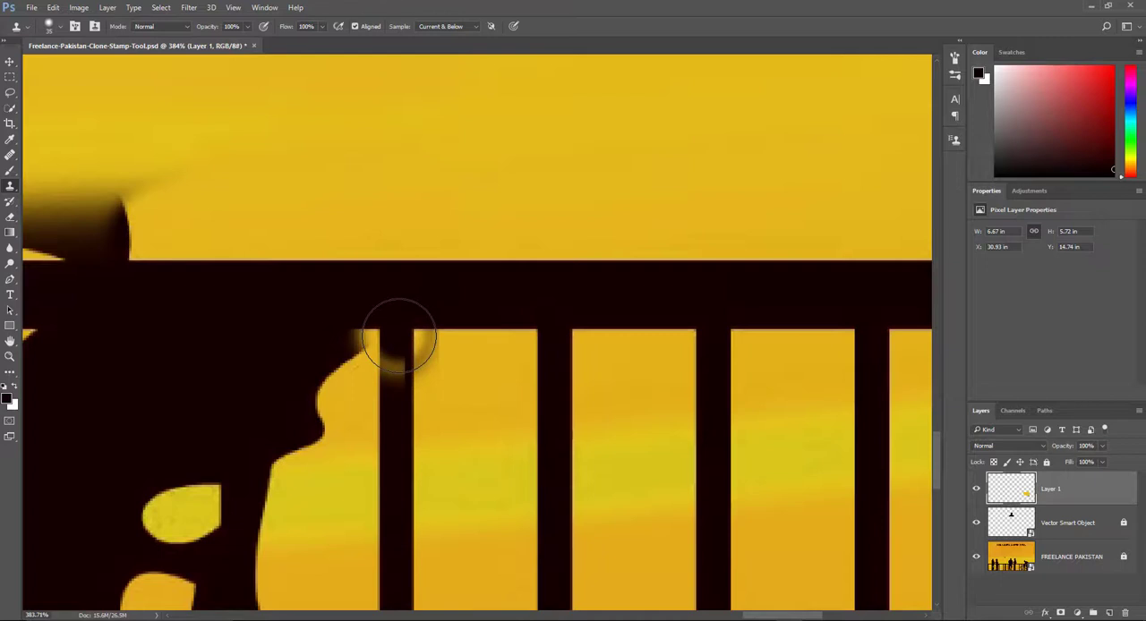
{"action": "mouse_move", "coordinate": [399, 336]}
{"action": "left_mouse_down"}
{"action": "mouse_move", "coordinate": [408, 391]}
{"action": "mouse_move", "coordinate": [400, 358]}
{"action": "mouse_move", "coordinate": [382, 354]}
{"action": "mouse_move", "coordinate": [342, 351]}
{"action": "mouse_move", "coordinate": [336, 376]}
{"action": "mouse_move", "coordinate": [343, 360]}
{"action": "mouse_move", "coordinate": [329, 353]}
{"action": "mouse_move", "coordinate": [324, 370]}
{"action": "mouse_move", "coordinate": [335, 378]}
{"action": "mouse_move", "coordinate": [305, 369]}
{"action": "mouse_move", "coordinate": [325, 387]}
{"action": "mouse_move", "coordinate": [318, 364]}
{"action": "mouse_move", "coordinate": [326, 385]}
{"action": "mouse_move", "coordinate": [309, 364]}
{"action": "mouse_move", "coordinate": [316, 387]}
{"action": "mouse_move", "coordinate": [299, 373]}
{"action": "mouse_move", "coordinate": [308, 408]}
{"action": "mouse_move", "coordinate": [312, 389]}
{"action": "mouse_move", "coordinate": [333, 431]}
{"action": "mouse_move", "coordinate": [303, 387]}
{"action": "mouse_move", "coordinate": [317, 426]}
{"action": "mouse_move", "coordinate": [335, 431]}
{"action": "mouse_move", "coordinate": [316, 361]}
{"action": "mouse_move", "coordinate": [325, 392]}
{"action": "mouse_move", "coordinate": [246, 401]}
{"action": "mouse_move", "coordinate": [256, 338]}
{"action": "mouse_move", "coordinate": [248, 400]}
{"action": "mouse_move", "coordinate": [238, 381]}
{"action": "mouse_move", "coordinate": [251, 472]}
{"action": "mouse_move", "coordinate": [241, 569]}
{"action": "mouse_move", "coordinate": [238, 537]}
{"action": "mouse_move", "coordinate": [251, 588]}
{"action": "mouse_move", "coordinate": [229, 580]}
{"action": "mouse_move", "coordinate": [237, 541]}
{"action": "left_mouse_up"}
{"action": "left_click_drag", "start_coordinate": [242, 479], "coordinate": [271, 276]}
{"action": "mouse_move", "coordinate": [266, 393]}
{"action": "left_mouse_down"}
{"action": "mouse_move", "coordinate": [263, 486]}
{"action": "mouse_move", "coordinate": [286, 454]}
{"action": "mouse_move", "coordinate": [316, 468]}
{"action": "mouse_move", "coordinate": [333, 445]}
{"action": "mouse_move", "coordinate": [318, 419]}
{"action": "mouse_move", "coordinate": [215, 393]}
{"action": "mouse_move", "coordinate": [179, 304]}
{"action": "mouse_move", "coordinate": [166, 309]}
{"action": "mouse_move", "coordinate": [166, 408]}
{"action": "left_mouse_up"}
{"action": "mouse_move", "coordinate": [781, 403]}
{"action": "left_mouse_down"}
{"action": "mouse_move", "coordinate": [568, 438]}
{"action": "mouse_move", "coordinate": [445, 429]}
{"action": "mouse_move", "coordinate": [646, 395]}
{"action": "left_mouse_up"}
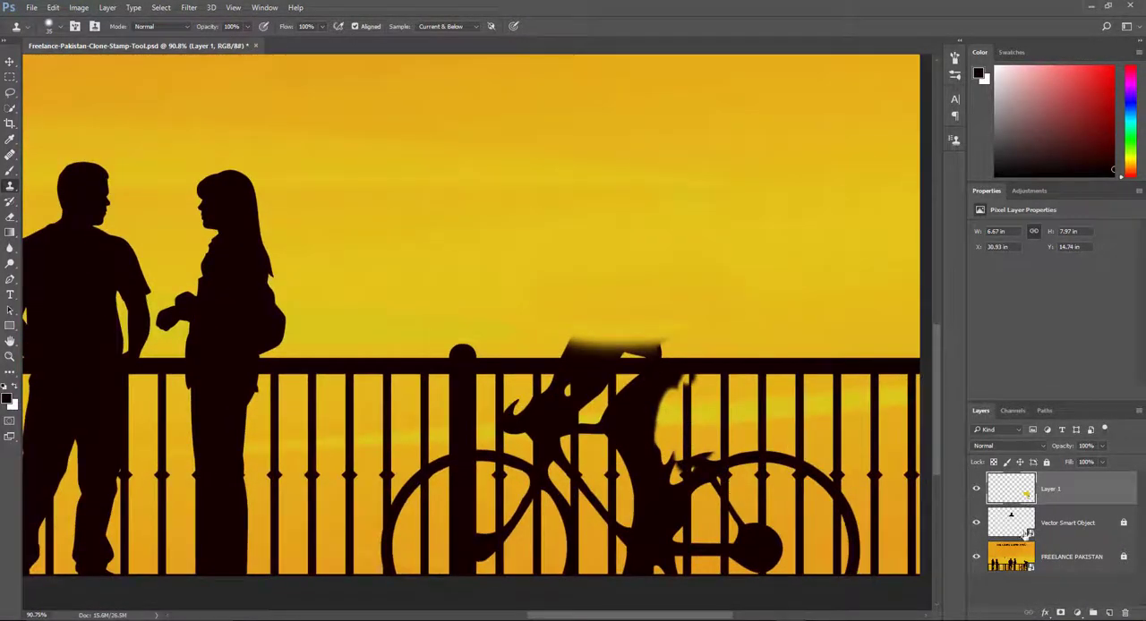
{"action": "left_click", "coordinate": [976, 491]}
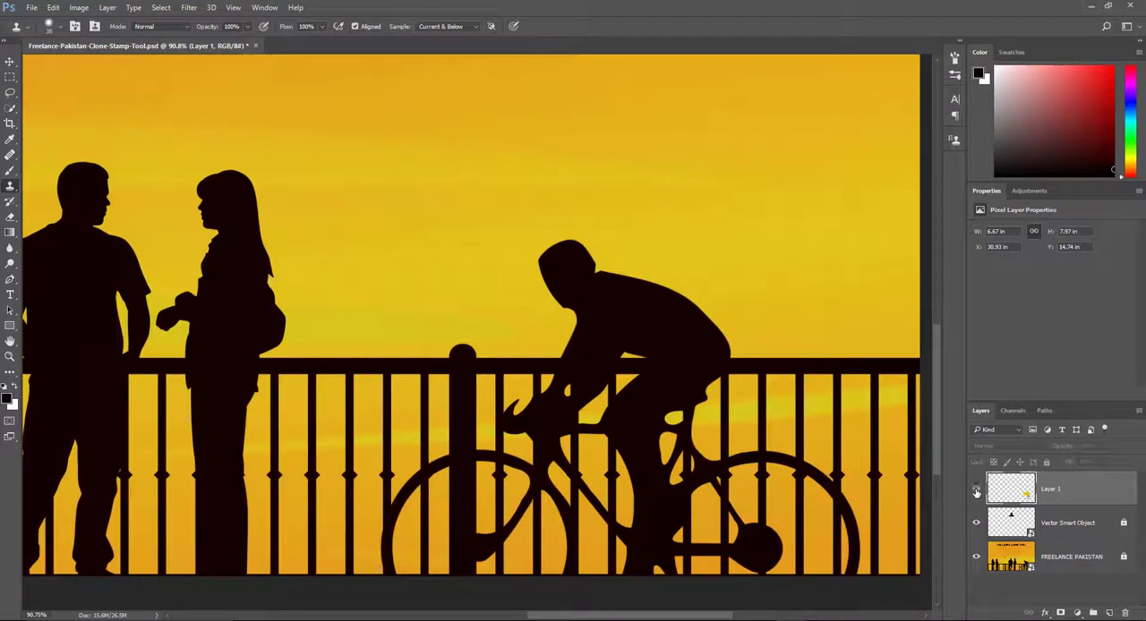
{"action": "left_click", "coordinate": [975, 491]}
{"action": "left_click", "coordinate": [975, 490]}
{"action": "left_click", "coordinate": [976, 490]}
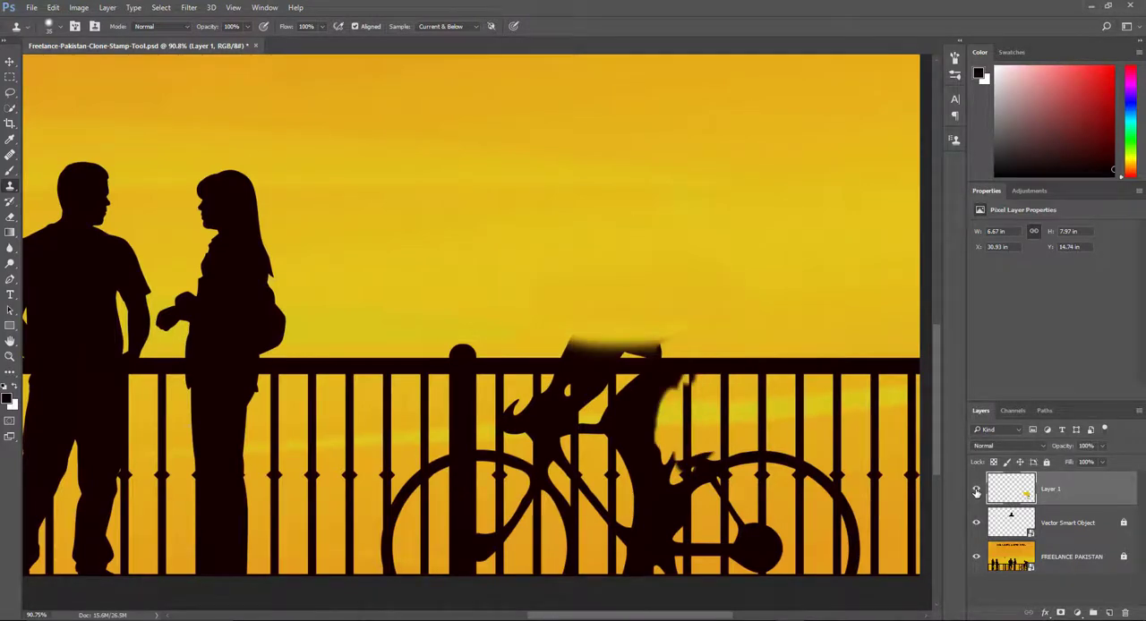
{"action": "left_click", "coordinate": [976, 490]}
{"action": "left_click", "coordinate": [975, 491]}
Add a new layer and clone a diamond-ornamented railing post over the upper arc of the rear wheel.
{"action": "left_click", "coordinate": [1110, 614]}
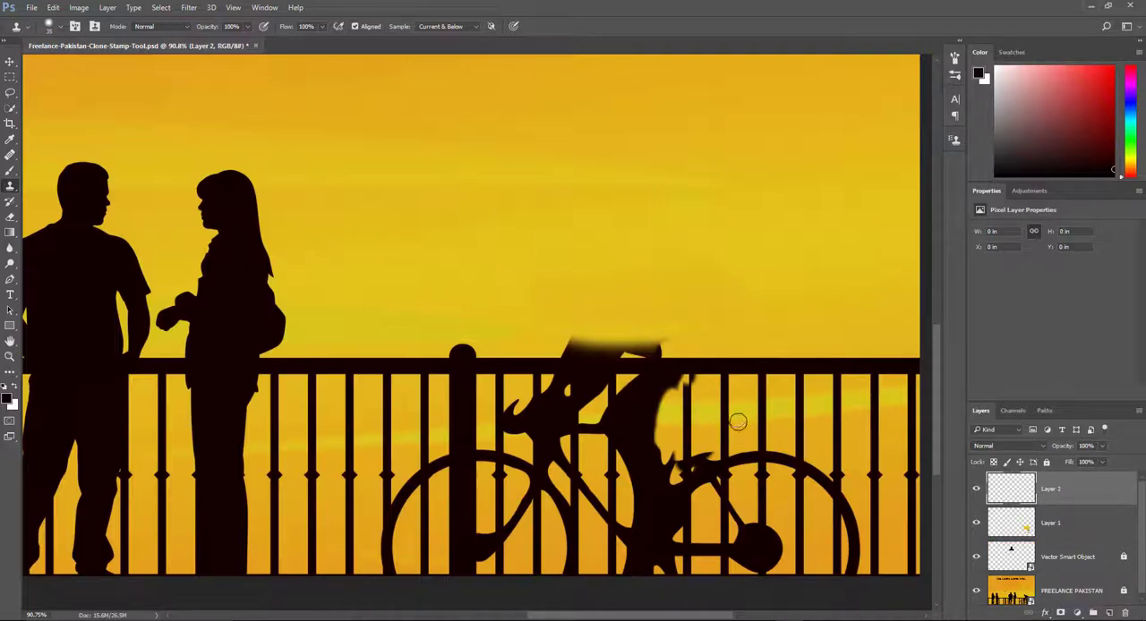
{"action": "left_click_drag", "start_coordinate": [732, 414], "coordinate": [486, 288]}
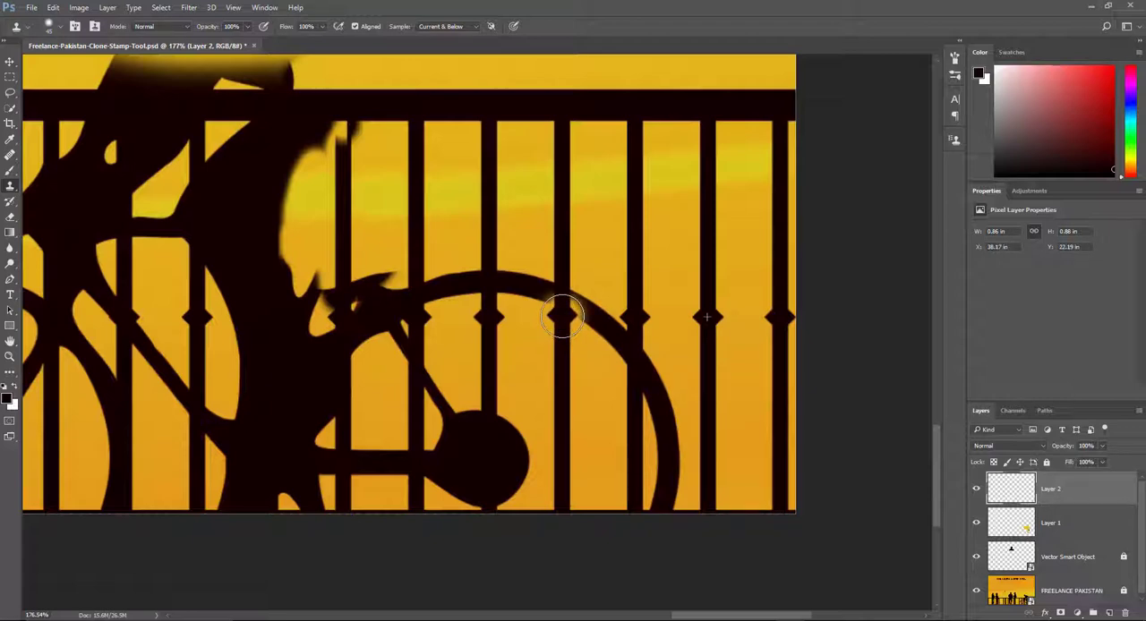
{"action": "mouse_move", "coordinate": [562, 316]}
{"action": "left_mouse_down"}
{"action": "mouse_move", "coordinate": [578, 311]}
{"action": "mouse_move", "coordinate": [557, 304]}
{"action": "mouse_move", "coordinate": [577, 351]}
{"action": "mouse_move", "coordinate": [565, 334]}
{"action": "left_mouse_up"}
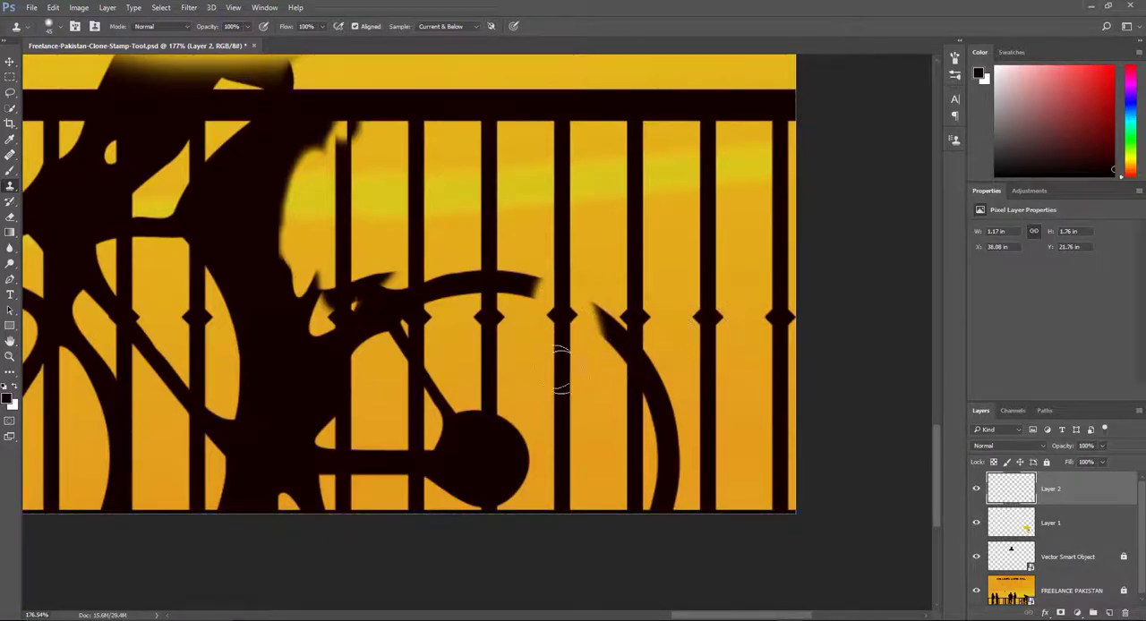
{"action": "mouse_move", "coordinate": [560, 320]}
{"action": "left_mouse_down"}
{"action": "mouse_move", "coordinate": [551, 291]}
{"action": "mouse_move", "coordinate": [537, 300]}
{"action": "mouse_move", "coordinate": [538, 309]}
{"action": "mouse_move", "coordinate": [563, 277]}
{"action": "mouse_move", "coordinate": [592, 336]}
{"action": "left_mouse_up"}
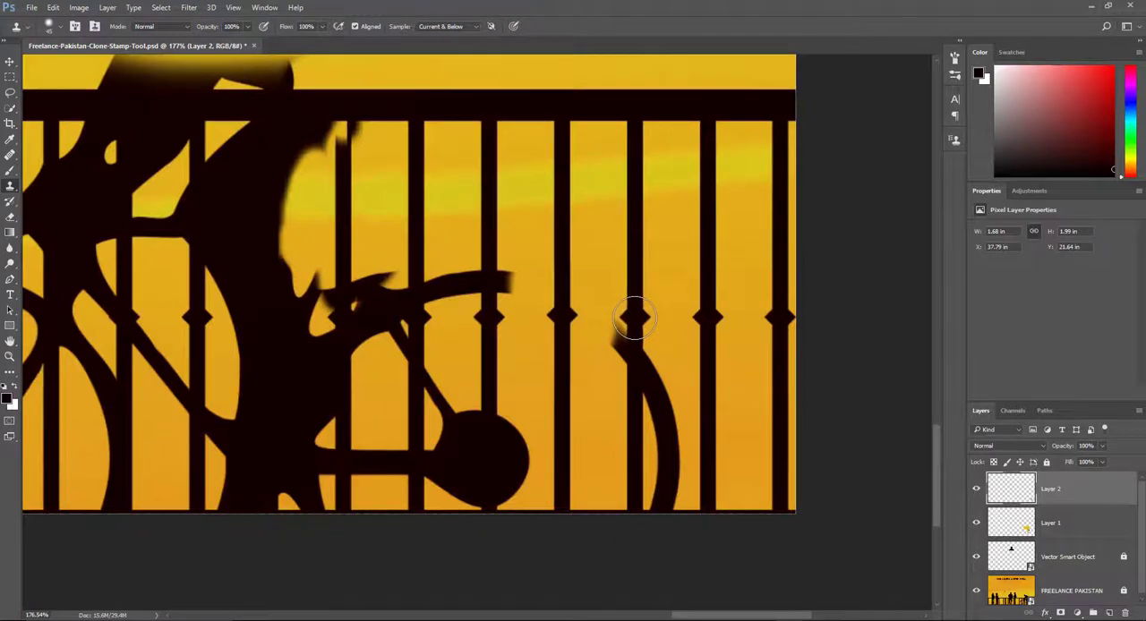
Clone posts, sky and the bottom rail over the outer side of the rear wheel, and toggle Layer 2 to compare.
{"action": "mouse_move", "coordinate": [633, 317]}
{"action": "left_mouse_down"}
{"action": "mouse_move", "coordinate": [656, 484]}
{"action": "mouse_move", "coordinate": [655, 448]}
{"action": "left_mouse_up"}
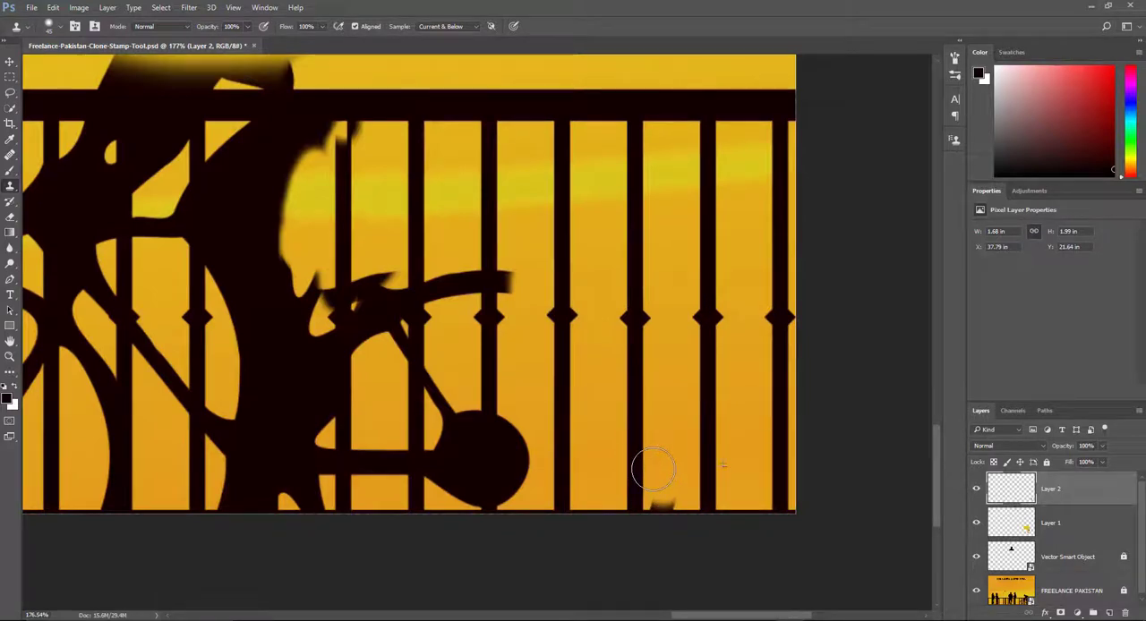
{"action": "left_click_drag", "start_coordinate": [654, 469], "coordinate": [665, 481]}
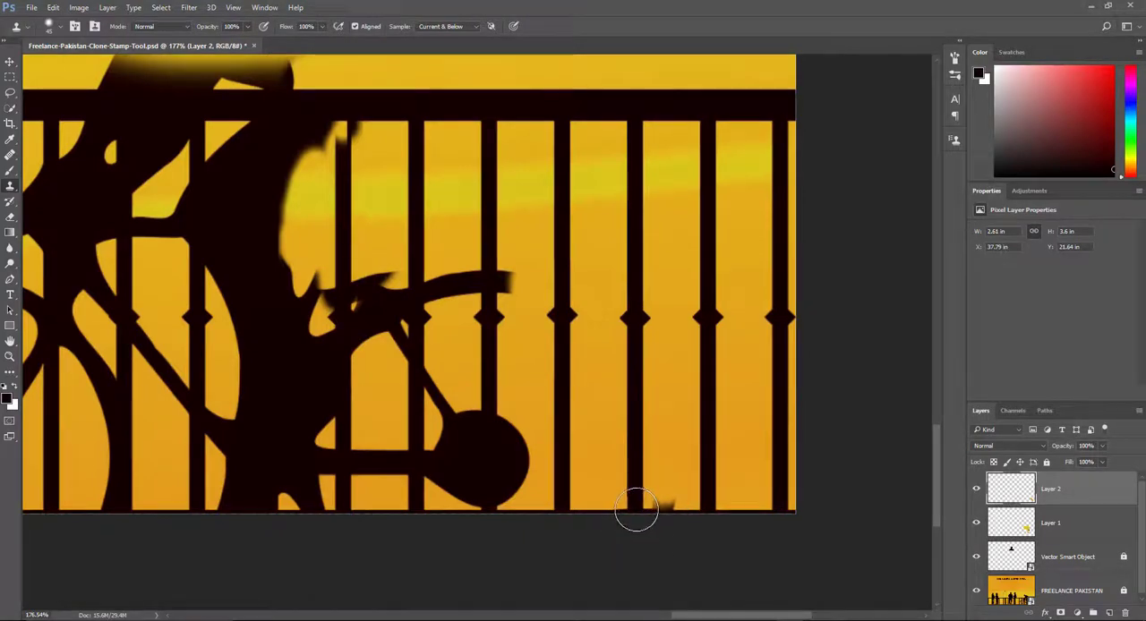
{"action": "left_click_drag", "start_coordinate": [632, 507], "coordinate": [660, 512]}
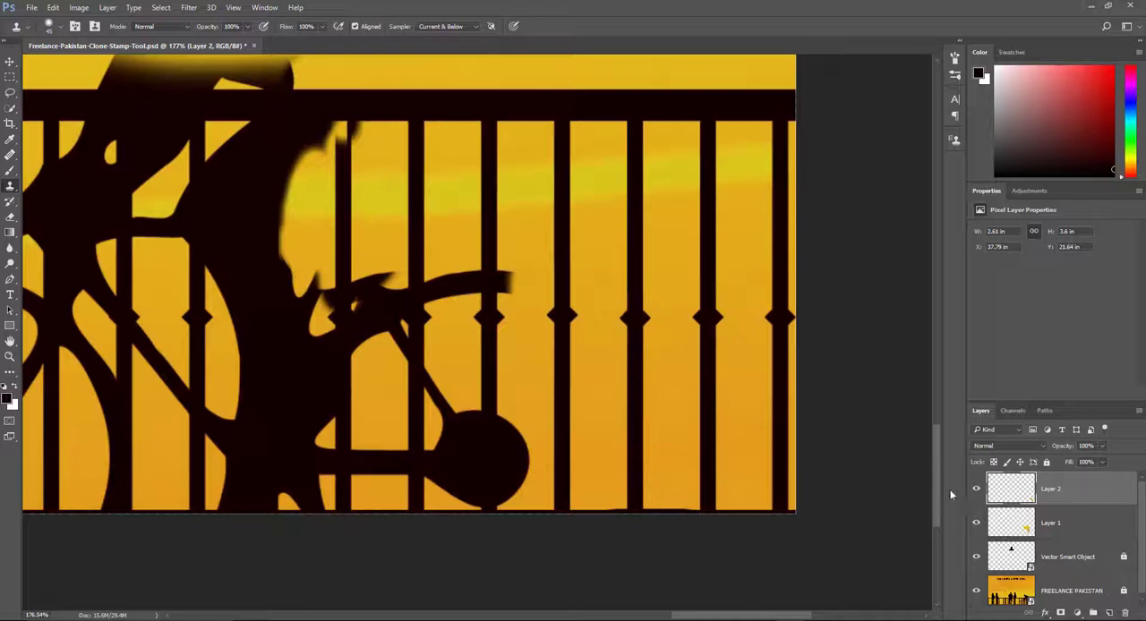
{"action": "left_click", "coordinate": [977, 490]}
{"action": "left_click", "coordinate": [977, 490]}
{"action": "left_click", "coordinate": [976, 490]}
{"action": "left_click", "coordinate": [976, 490]}
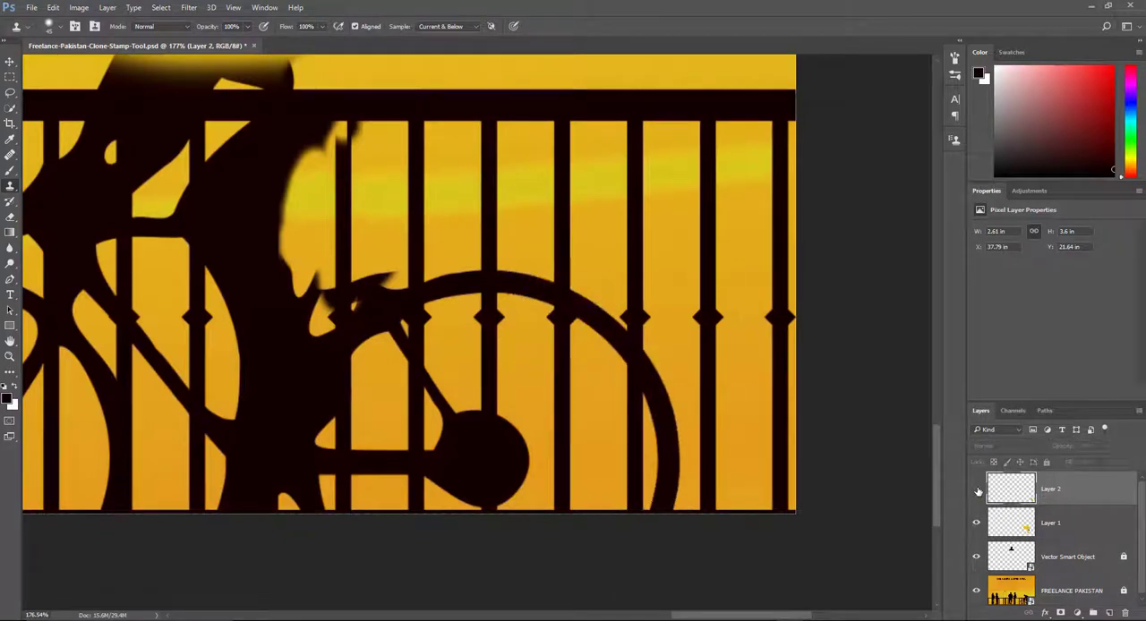
{"action": "left_click", "coordinate": [977, 490]}
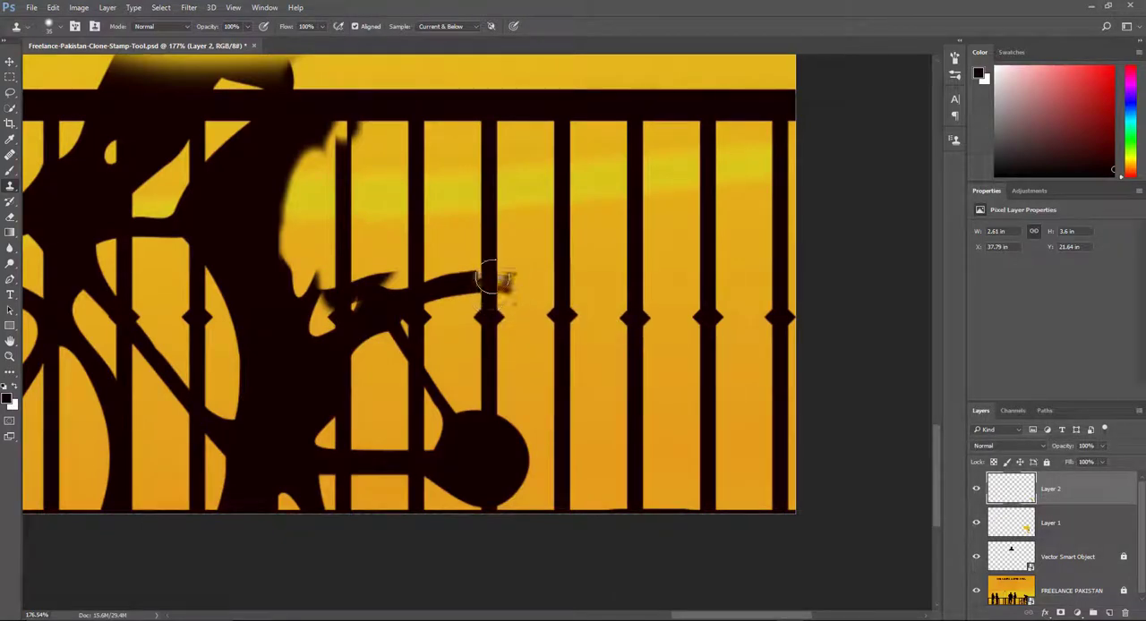
Clone the background over the tyre section crossing the post above the wheel hub, and reduce the brush size for the leftover specks.
{"action": "left_click_drag", "start_coordinate": [496, 288], "coordinate": [520, 286]}
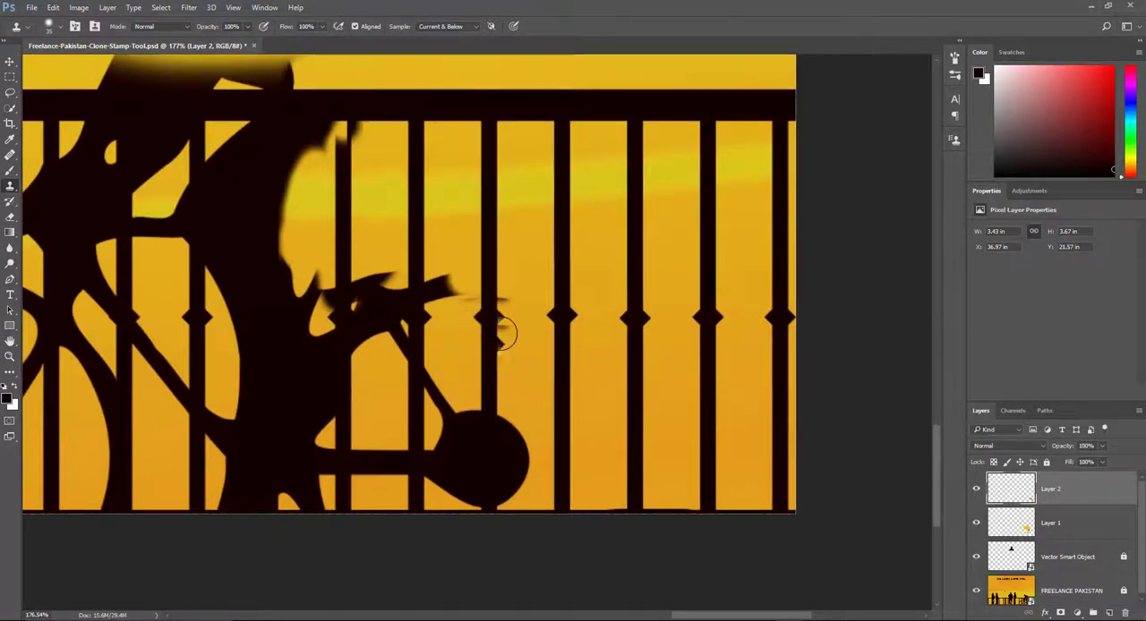
{"action": "left_click_drag", "start_coordinate": [514, 345], "coordinate": [528, 348]}
{"action": "left_click_drag", "start_coordinate": [496, 305], "coordinate": [538, 339]}
{"action": "key", "text": "bracketleft"}
{"action": "key", "text": "bracketleft"}
{"action": "key", "text": "bracketleft"}
{"action": "key", "text": "bracketleft"}
{"action": "key", "text": "bracketleft"}
{"action": "key", "text": "bracketleft"}
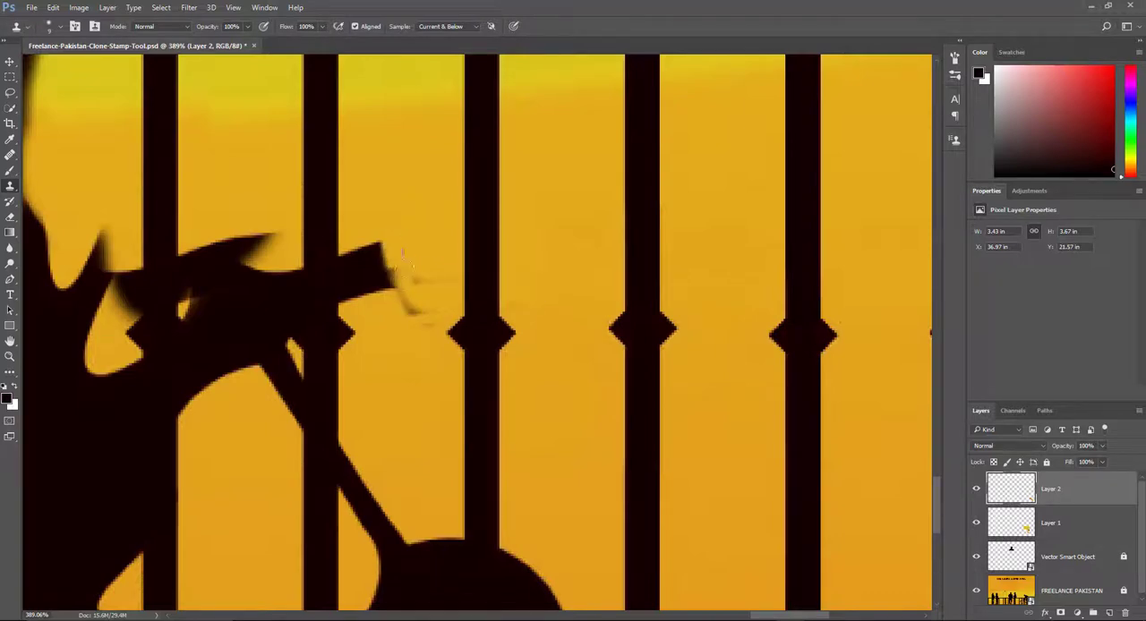
{"action": "left_click_drag", "start_coordinate": [411, 247], "coordinate": [647, 321]}
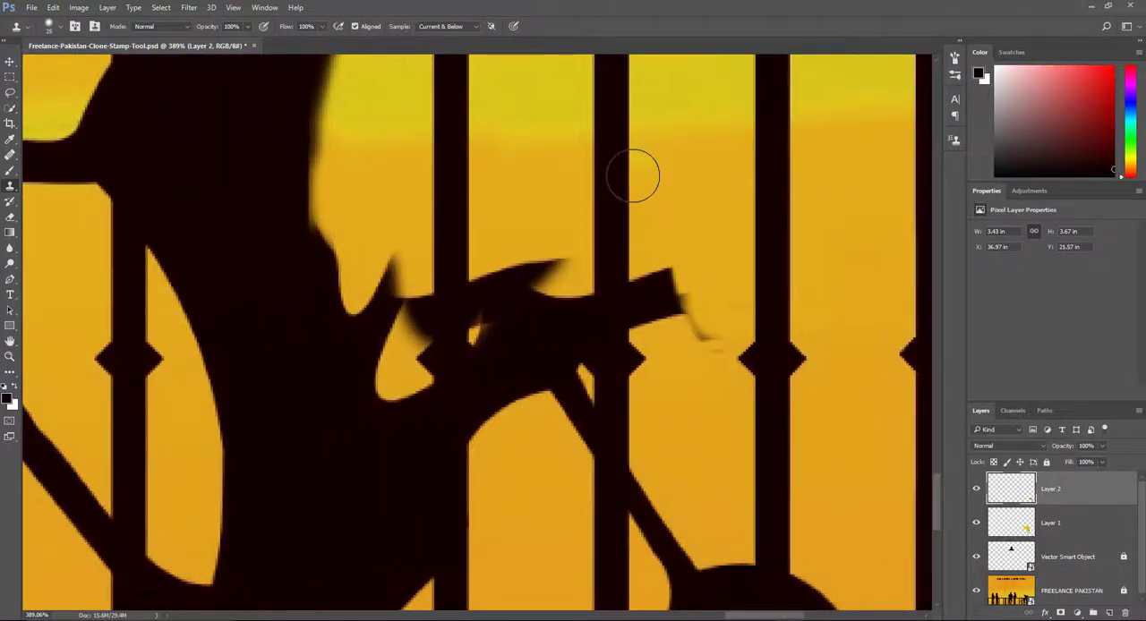
Try cloning the bright yellow sky band over the tyre remnant beside the post, and undo the stroke.
{"action": "left_click", "coordinate": [636, 88], "text": "alt"}
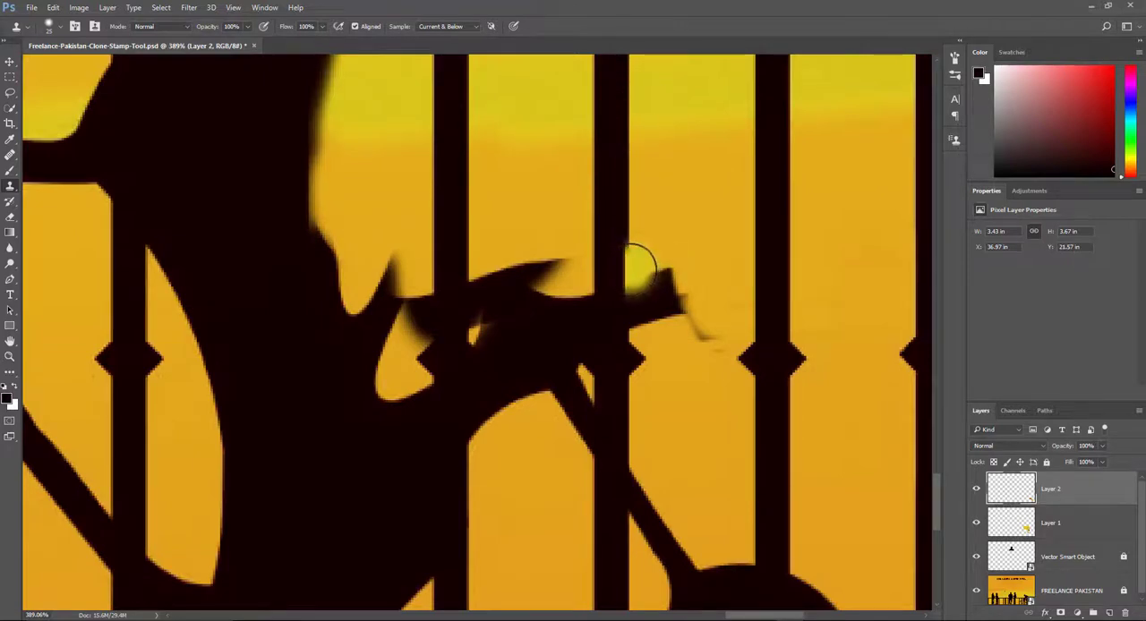
{"action": "mouse_move", "coordinate": [639, 266]}
{"action": "left_mouse_down"}
{"action": "mouse_move", "coordinate": [642, 298]}
{"action": "mouse_move", "coordinate": [672, 281]}
{"action": "left_mouse_up"}
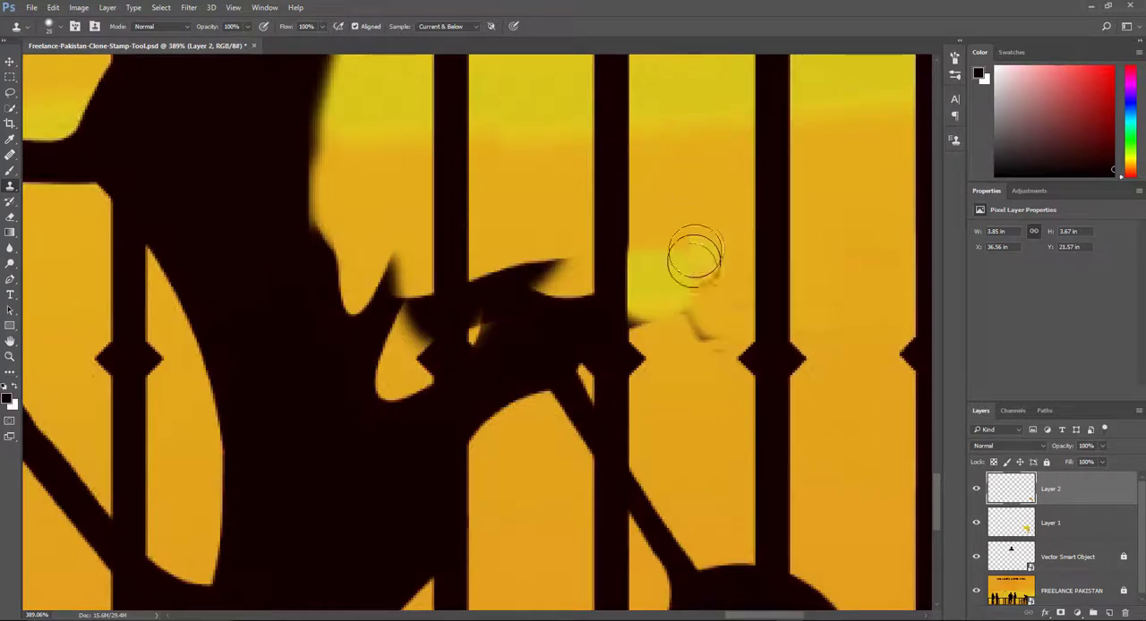
{"action": "key", "text": "ctrl+z"}
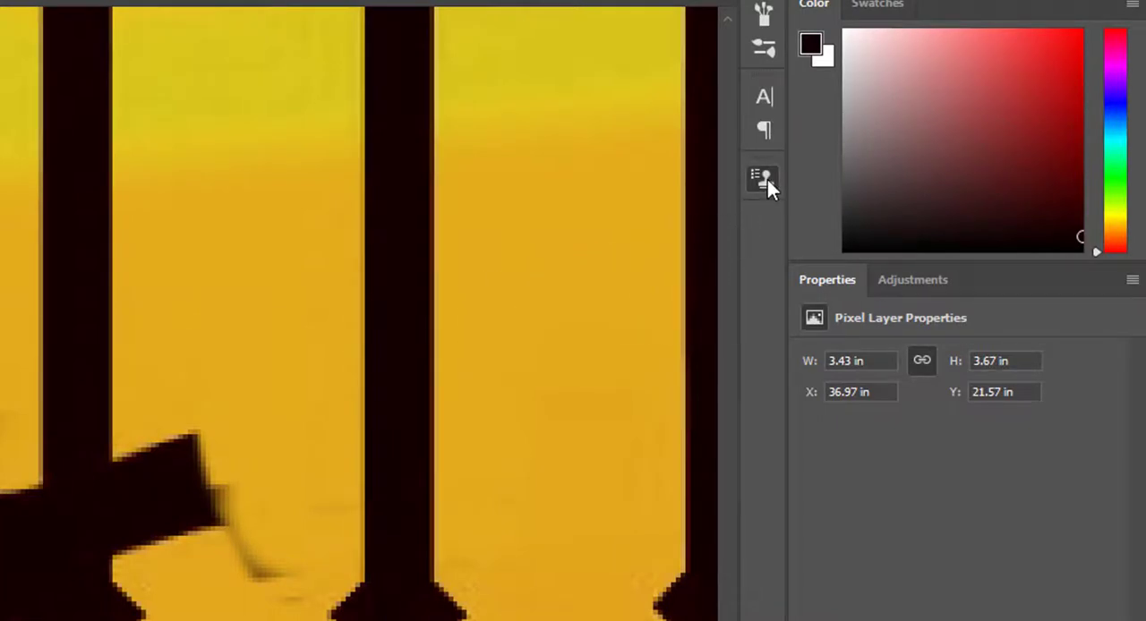
Try out rotating the clone source in the Clone Source settings, and reset its angle to 0.
{"action": "left_click", "coordinate": [768, 179]}
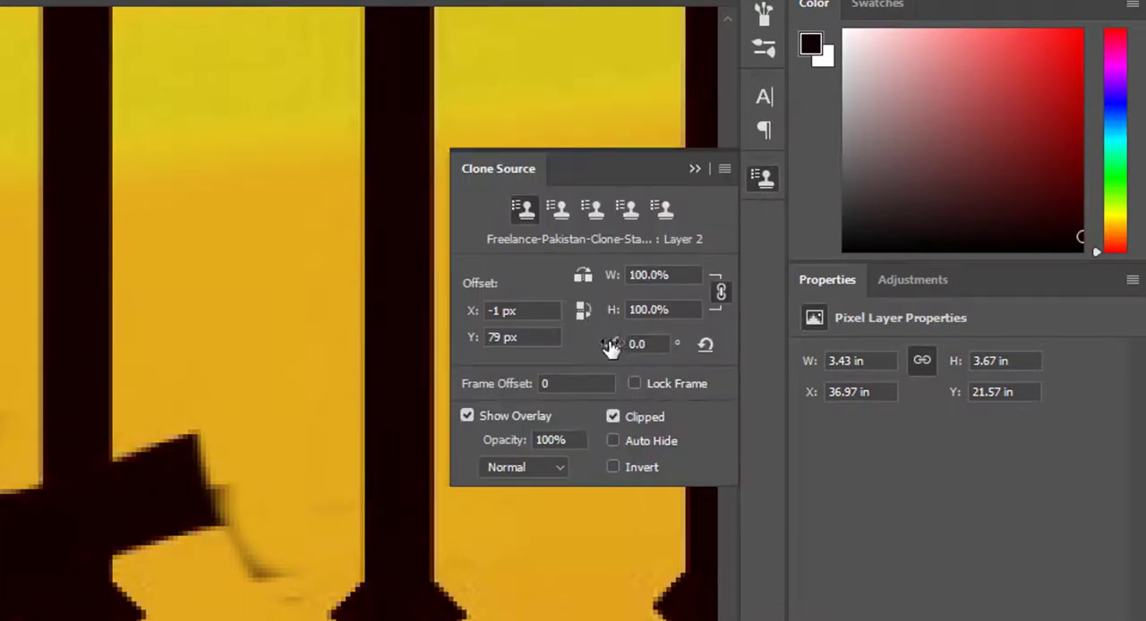
{"action": "mouse_move", "coordinate": [609, 347]}
{"action": "left_mouse_down"}
{"action": "mouse_move", "coordinate": [678, 358]}
{"action": "mouse_move", "coordinate": [400, 361]}
{"action": "mouse_move", "coordinate": [606, 364]}
{"action": "left_mouse_up"}
{"action": "double_click", "coordinate": [666, 344]}
{"action": "type", "text": "0"}
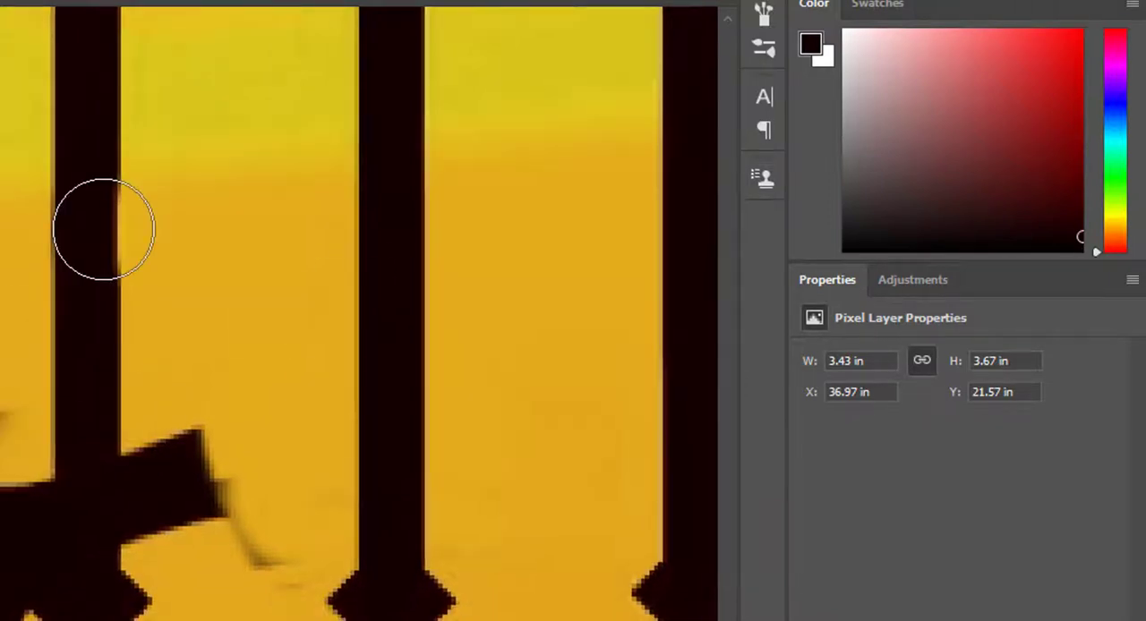
Enlarge the brush and clone posts and sky over the remaining upper tyre piece behind the cyclist's leg.
{"action": "key", "text": "]"}
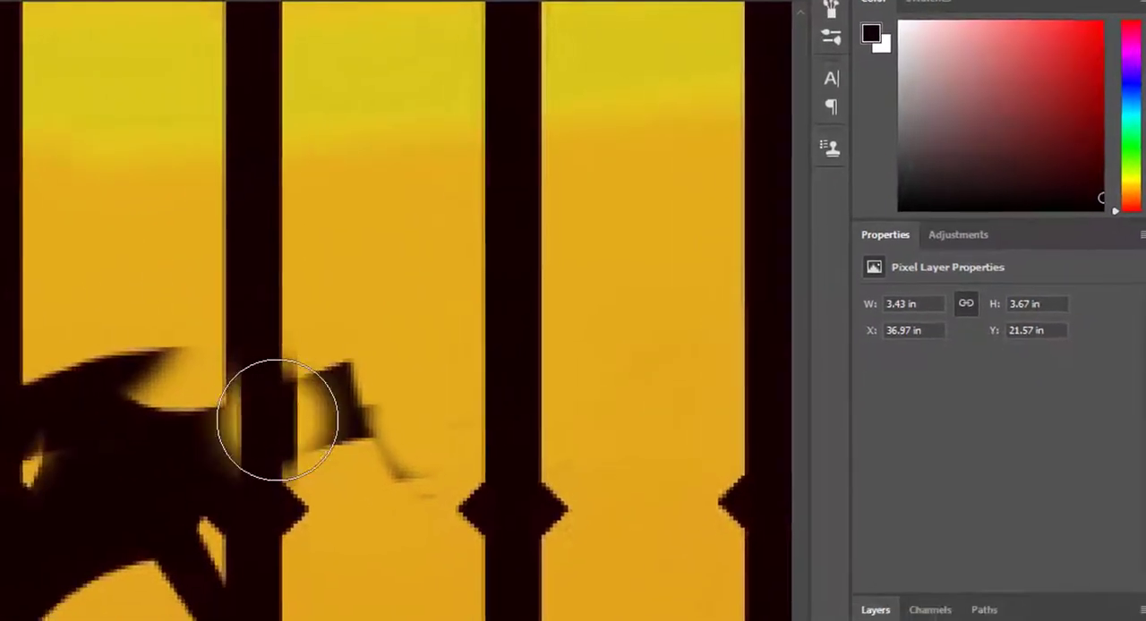
{"action": "mouse_move", "coordinate": [255, 408]}
{"action": "left_mouse_down"}
{"action": "mouse_move", "coordinate": [265, 408]}
{"action": "mouse_move", "coordinate": [271, 459]}
{"action": "mouse_move", "coordinate": [315, 427]}
{"action": "left_mouse_up"}
{"action": "mouse_move", "coordinate": [412, 363]}
{"action": "left_mouse_down"}
{"action": "mouse_move", "coordinate": [436, 376]}
{"action": "mouse_move", "coordinate": [446, 405]}
{"action": "mouse_move", "coordinate": [336, 391]}
{"action": "mouse_move", "coordinate": [276, 414]}
{"action": "mouse_move", "coordinate": [267, 378]}
{"action": "mouse_move", "coordinate": [296, 378]}
{"action": "mouse_move", "coordinate": [277, 400]}
{"action": "mouse_move", "coordinate": [282, 429]}
{"action": "mouse_move", "coordinate": [249, 369]}
{"action": "mouse_move", "coordinate": [281, 397]}
{"action": "left_mouse_up"}
{"action": "scroll", "coordinate": [407, 506], "scroll_direction": "down", "scroll_amount": 6}
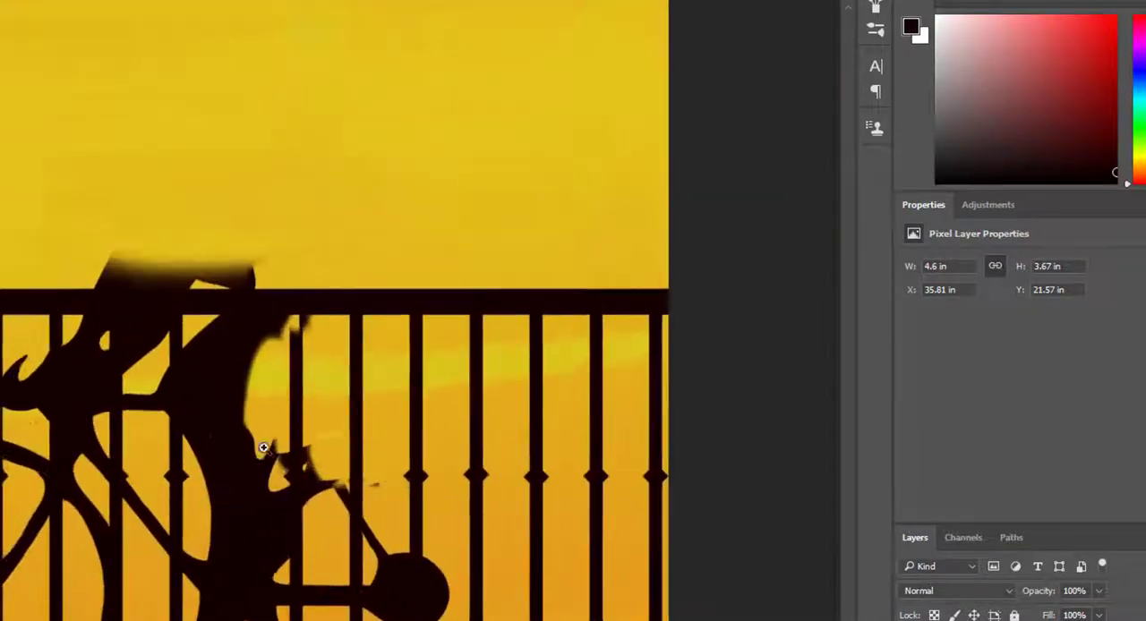
{"action": "mouse_move", "coordinate": [97, 450]}
{"action": "left_mouse_down"}
{"action": "mouse_move", "coordinate": [361, 543]}
{"action": "mouse_move", "coordinate": [182, 550]}
{"action": "left_mouse_up"}
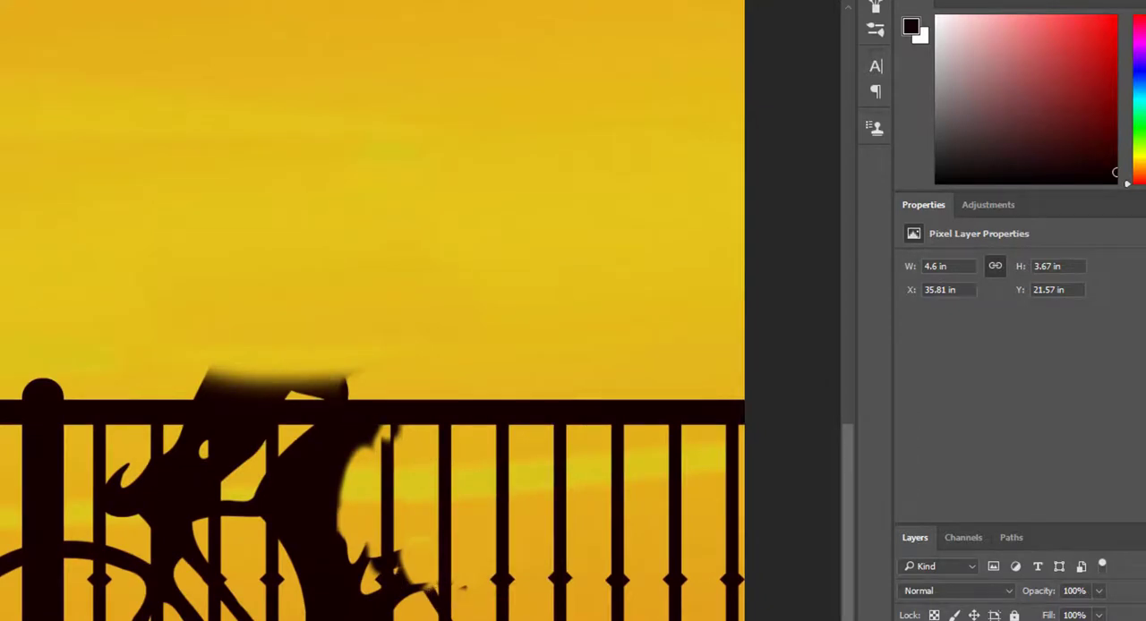
{"action": "left_click_drag", "start_coordinate": [2, 474], "coordinate": [504, 620]}
{"action": "scroll", "coordinate": [7, 427], "scroll_direction": "down", "scroll_amount": 2}
{"action": "left_click_drag", "start_coordinate": [149, 620], "coordinate": [0, 533]}
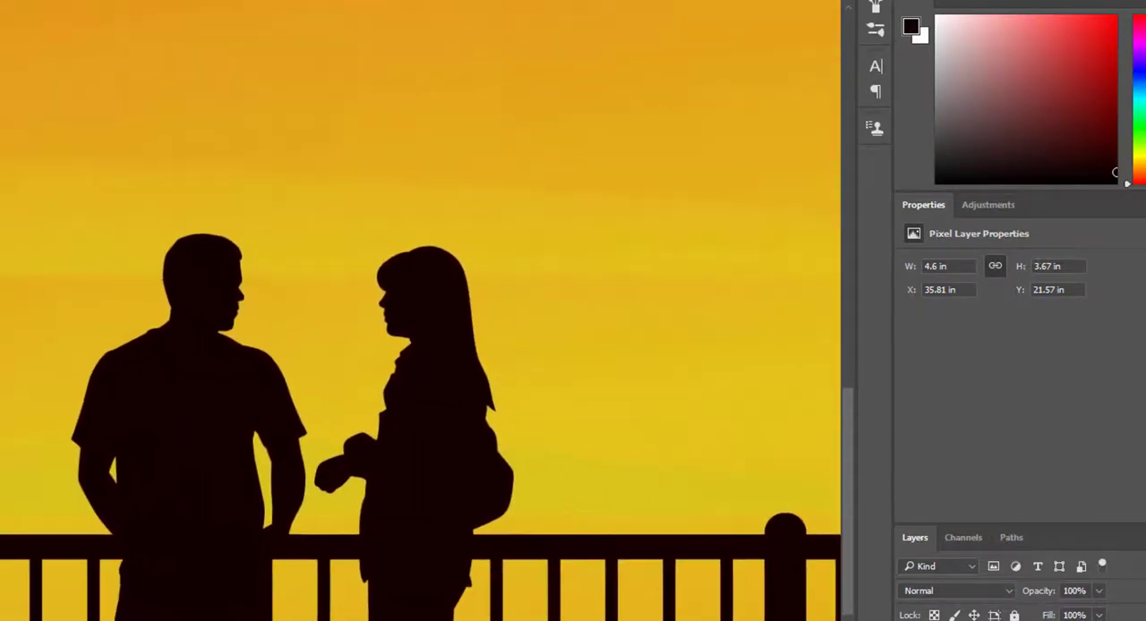